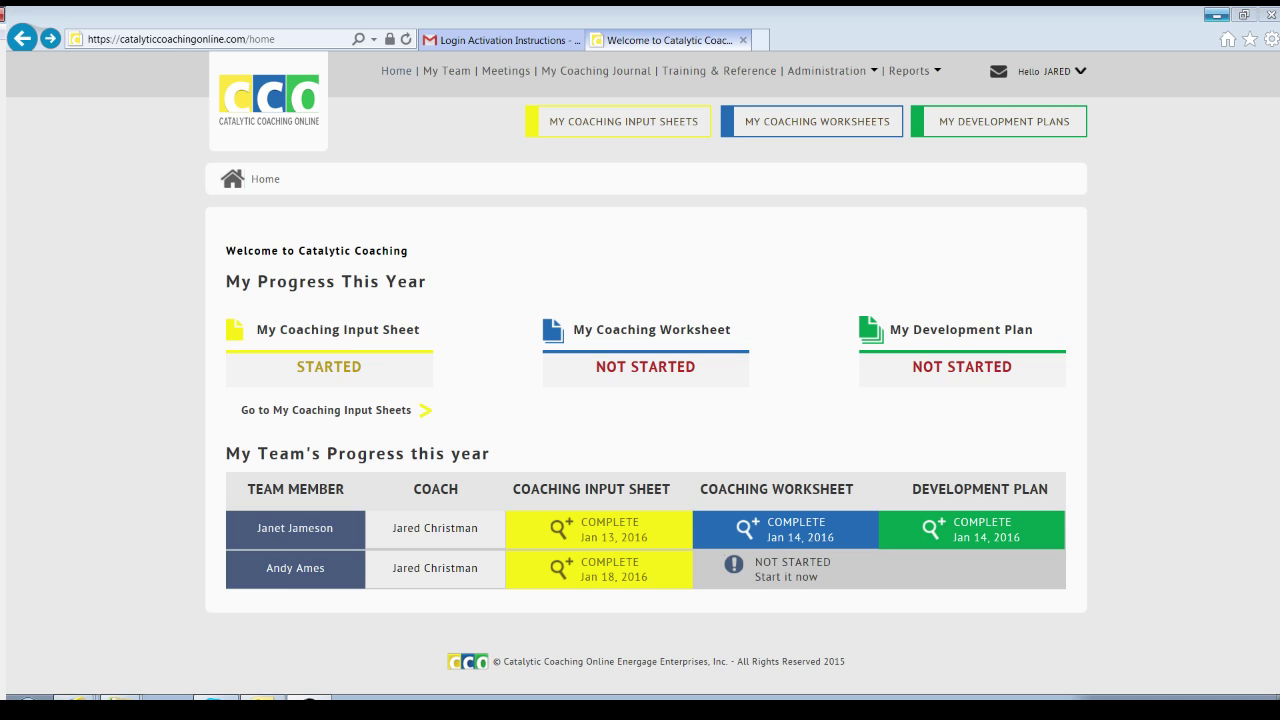
Open the second listed team member's 2016 Coaching Worksheet for editing.
triple_click(421, 453)
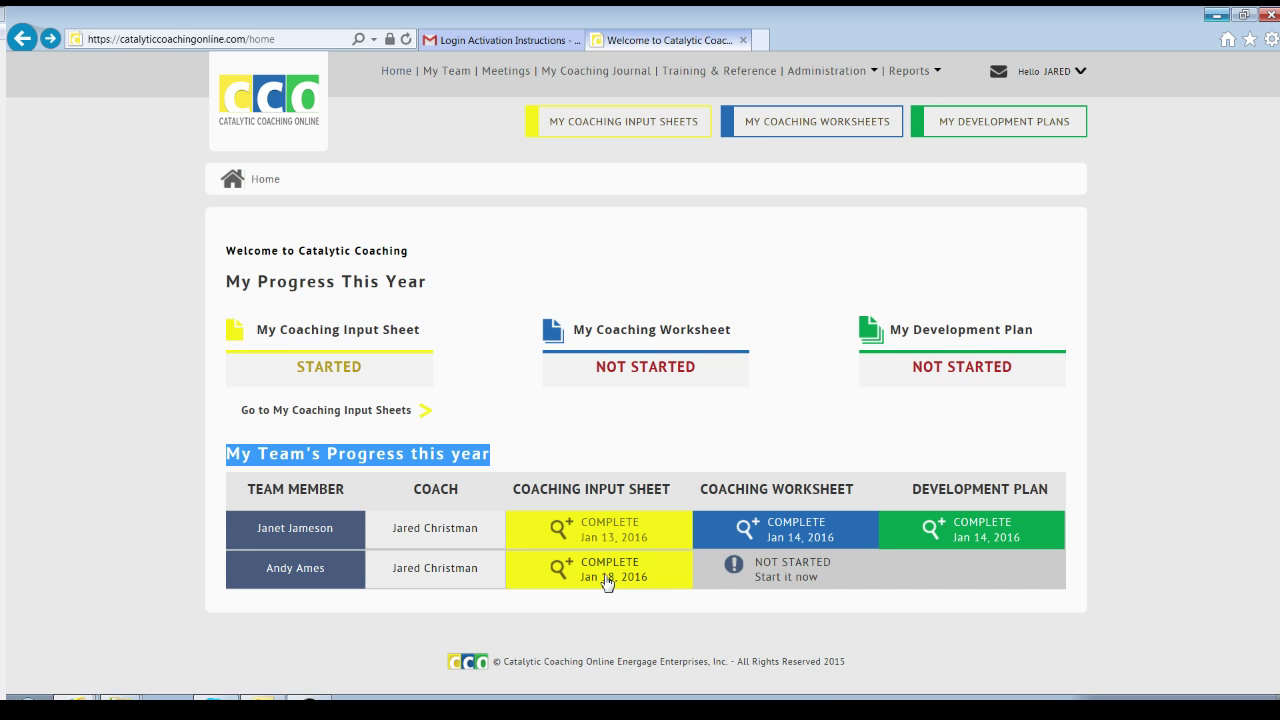
left_click(771, 586)
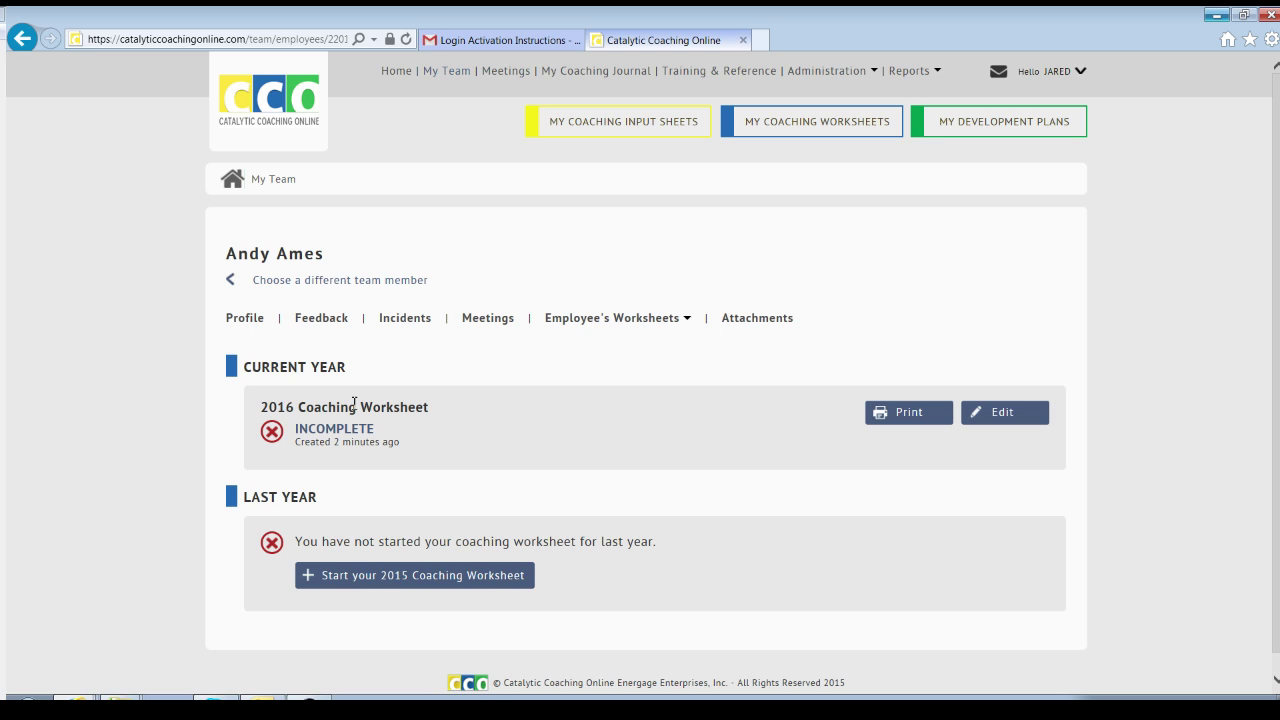
left_click_drag(298, 428, 382, 434)
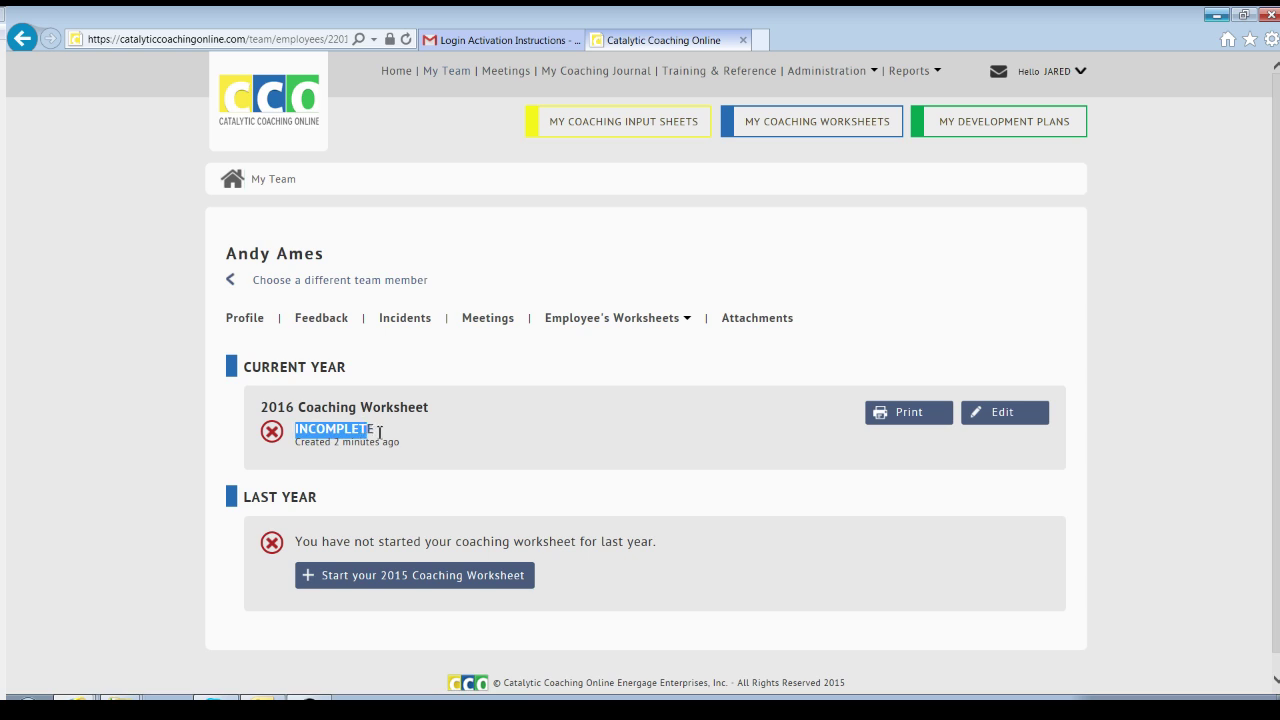
left_click(388, 440)
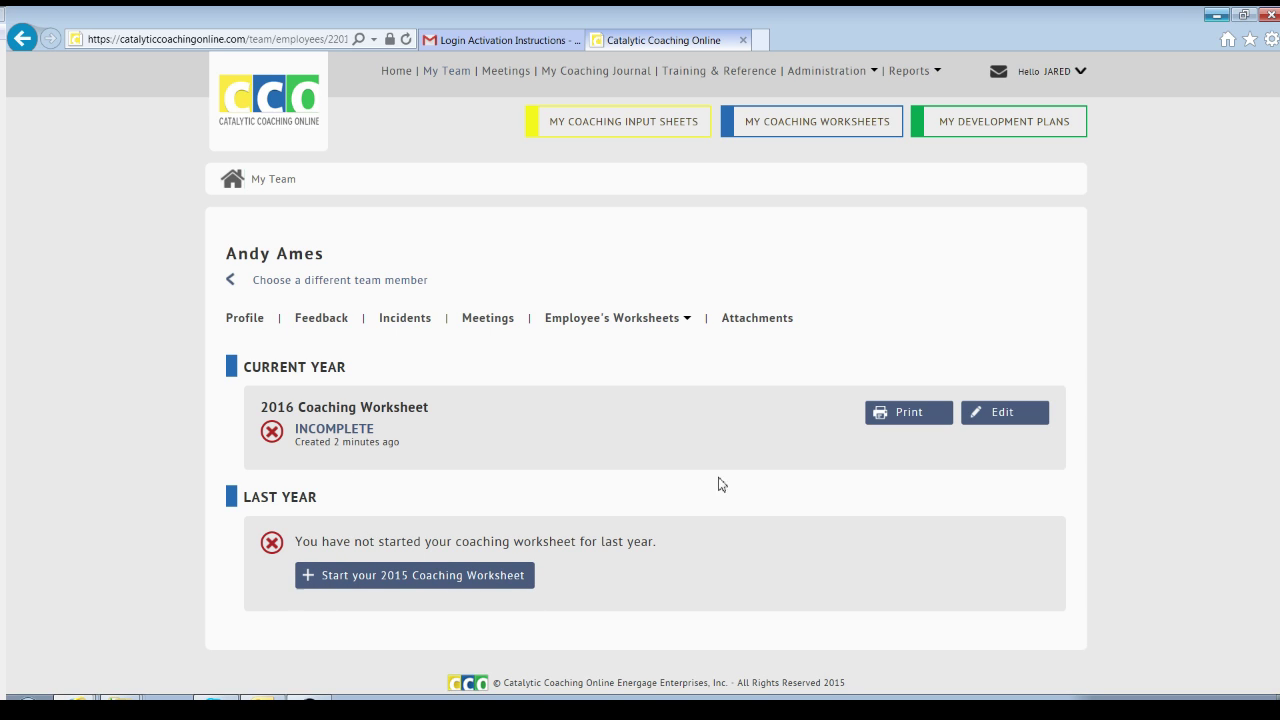
left_click(992, 418)
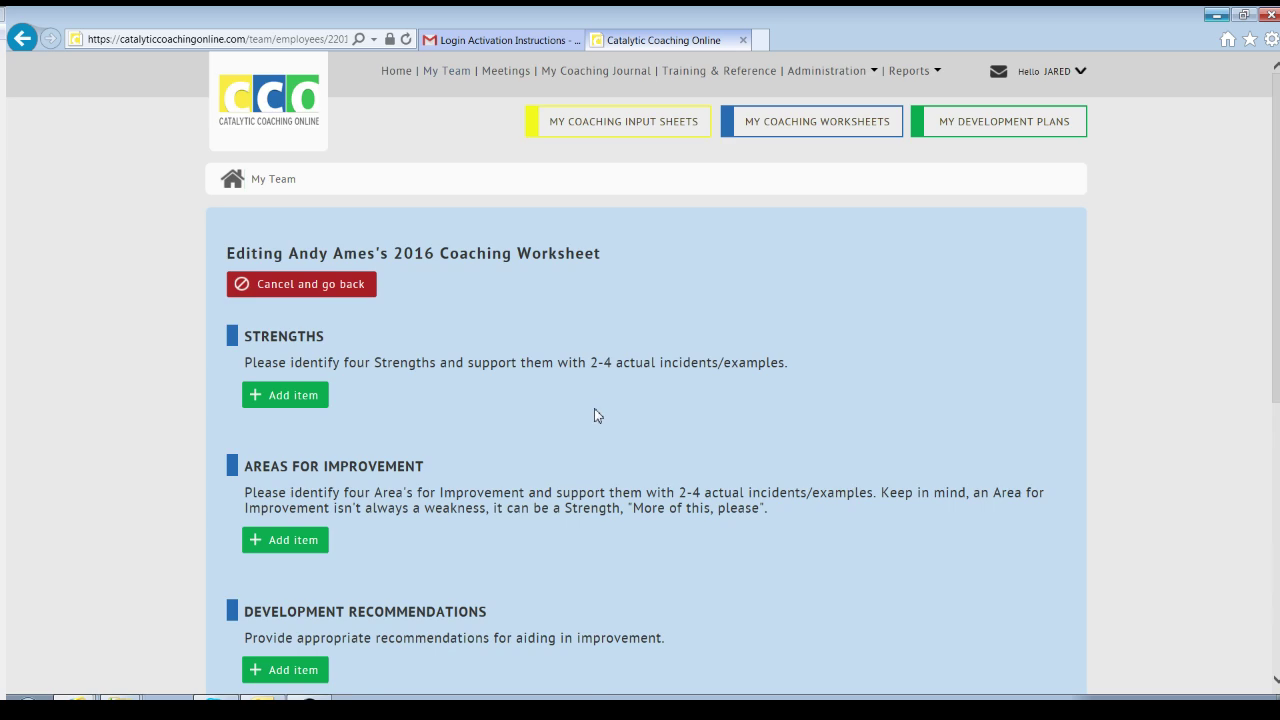
Review the worksheet's Strengths, Areas for Improvement and Development Recommendations sections.
scroll(594, 415, "down", 1)
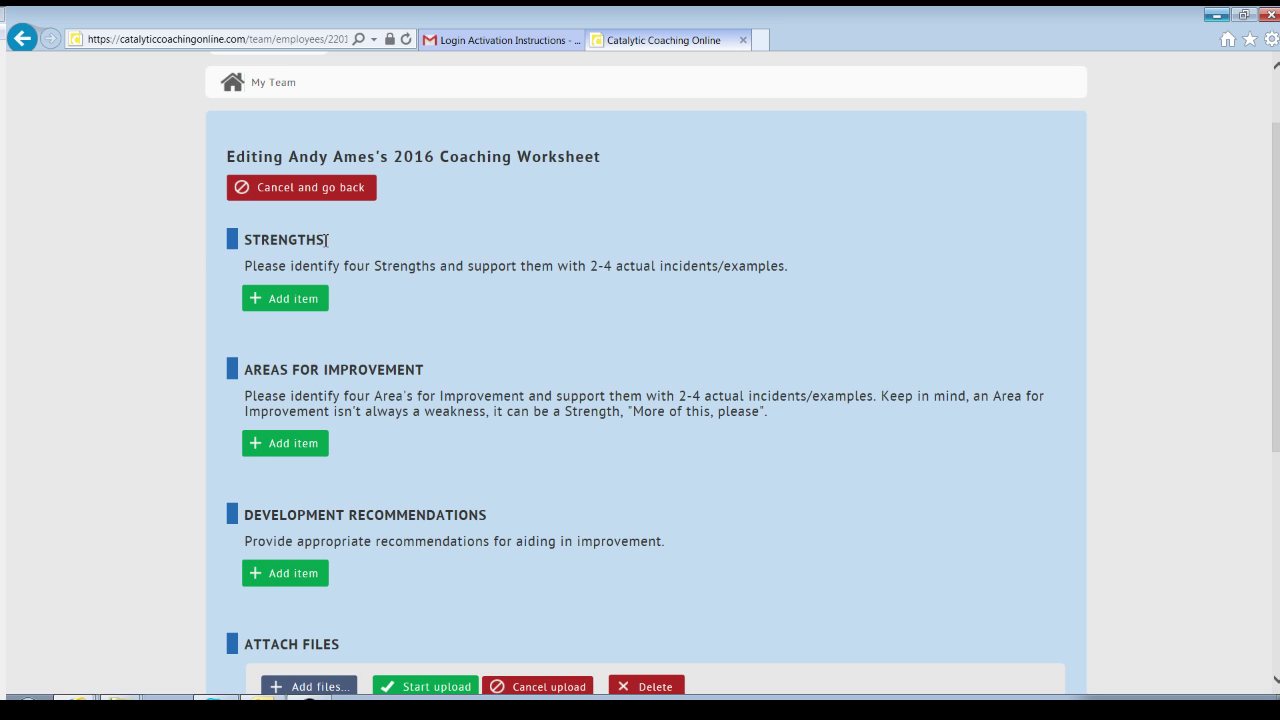
left_click_drag(326, 240, 243, 238)
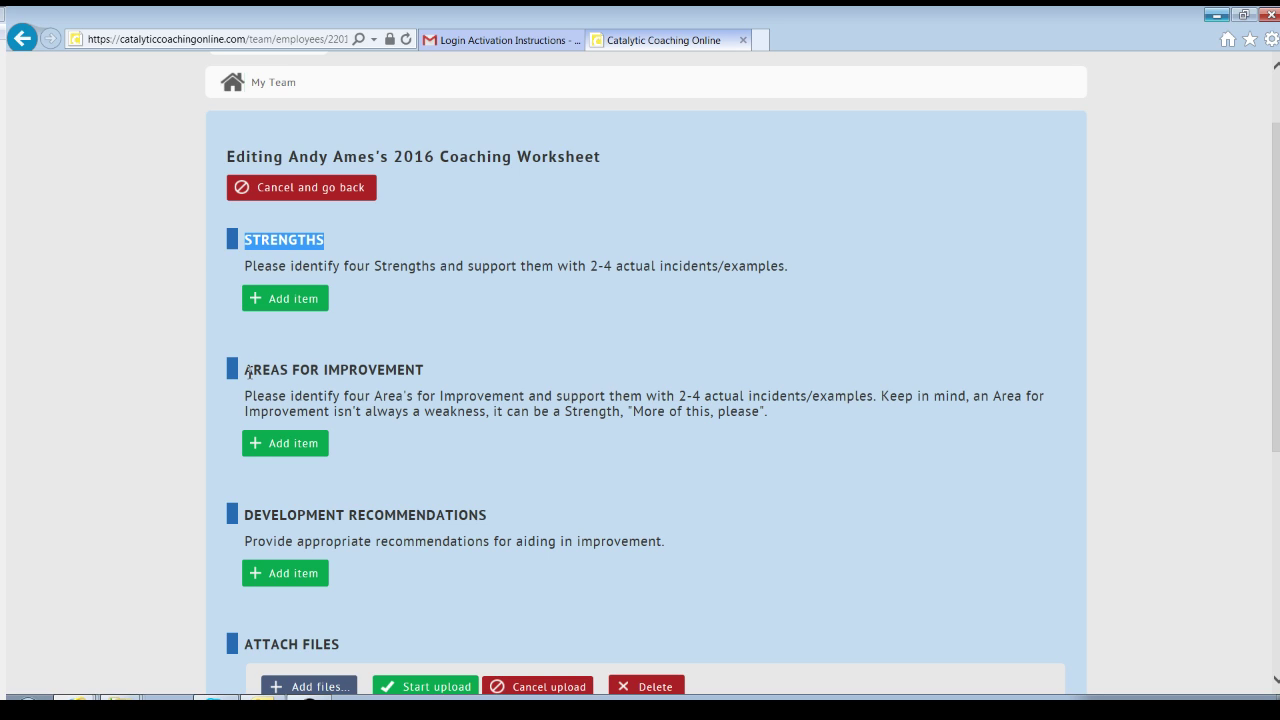
left_click_drag(246, 371, 405, 373)
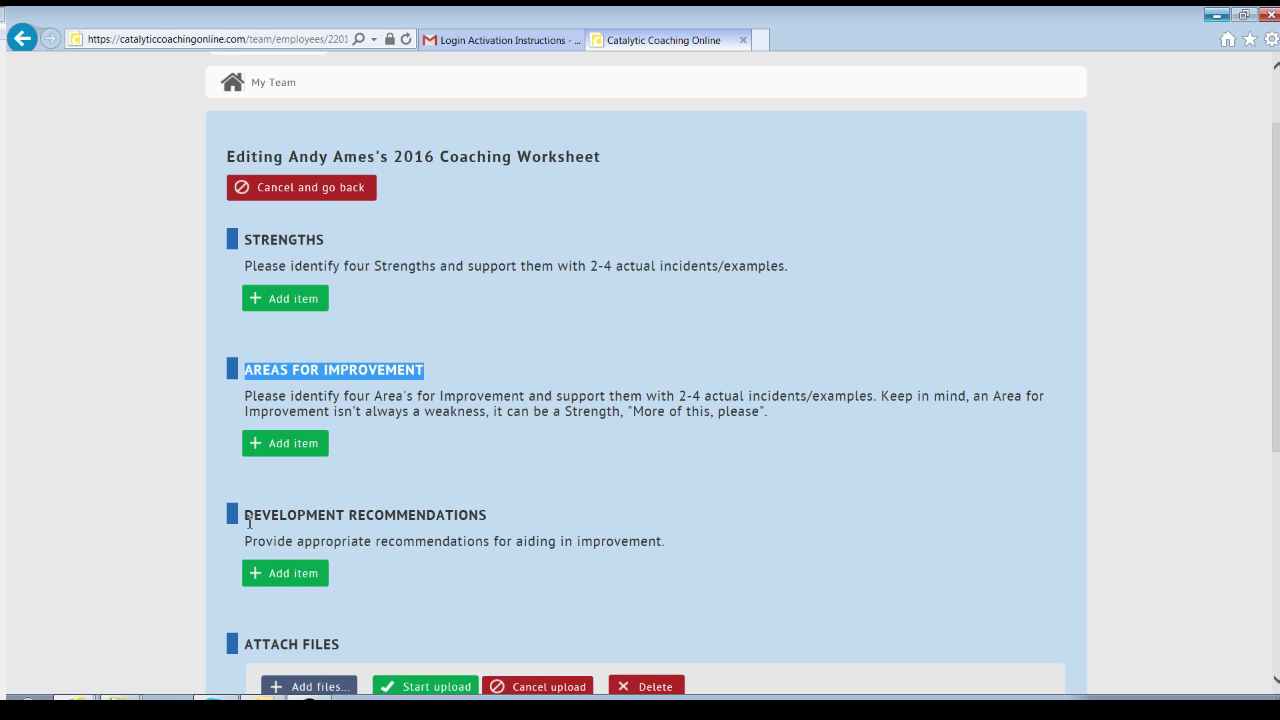
left_click_drag(246, 516, 488, 518)
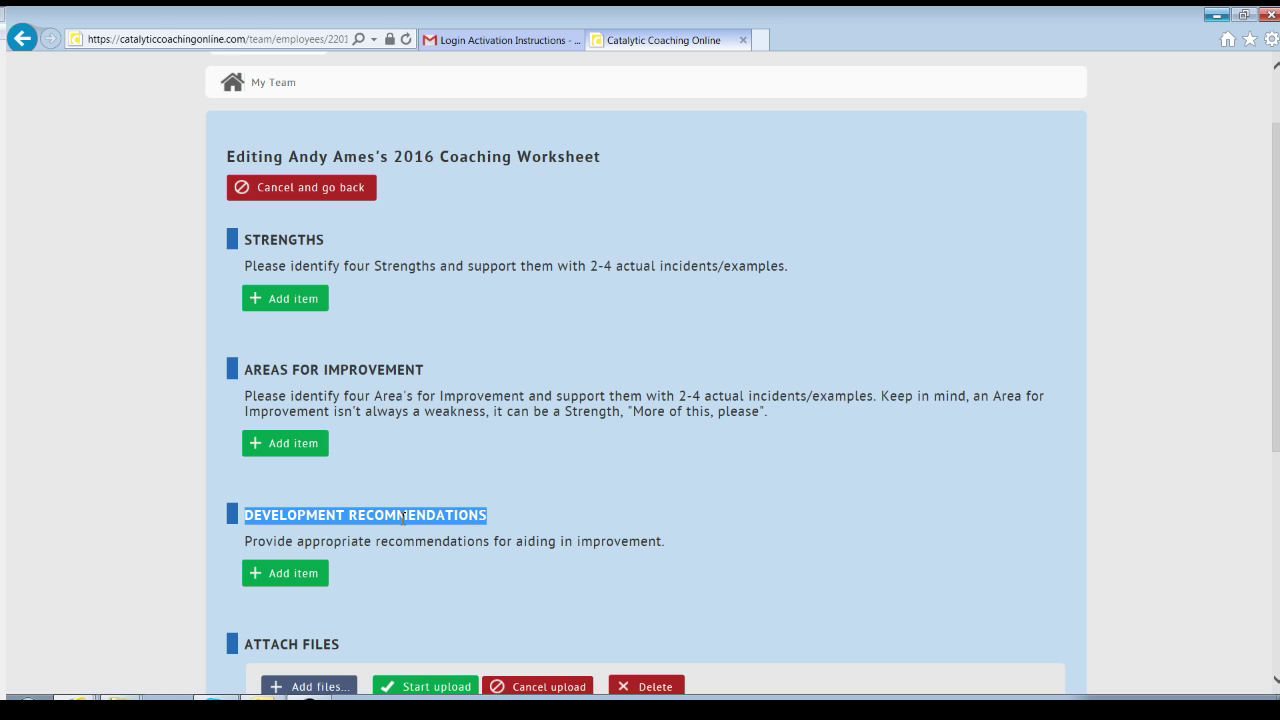
left_click(494, 515)
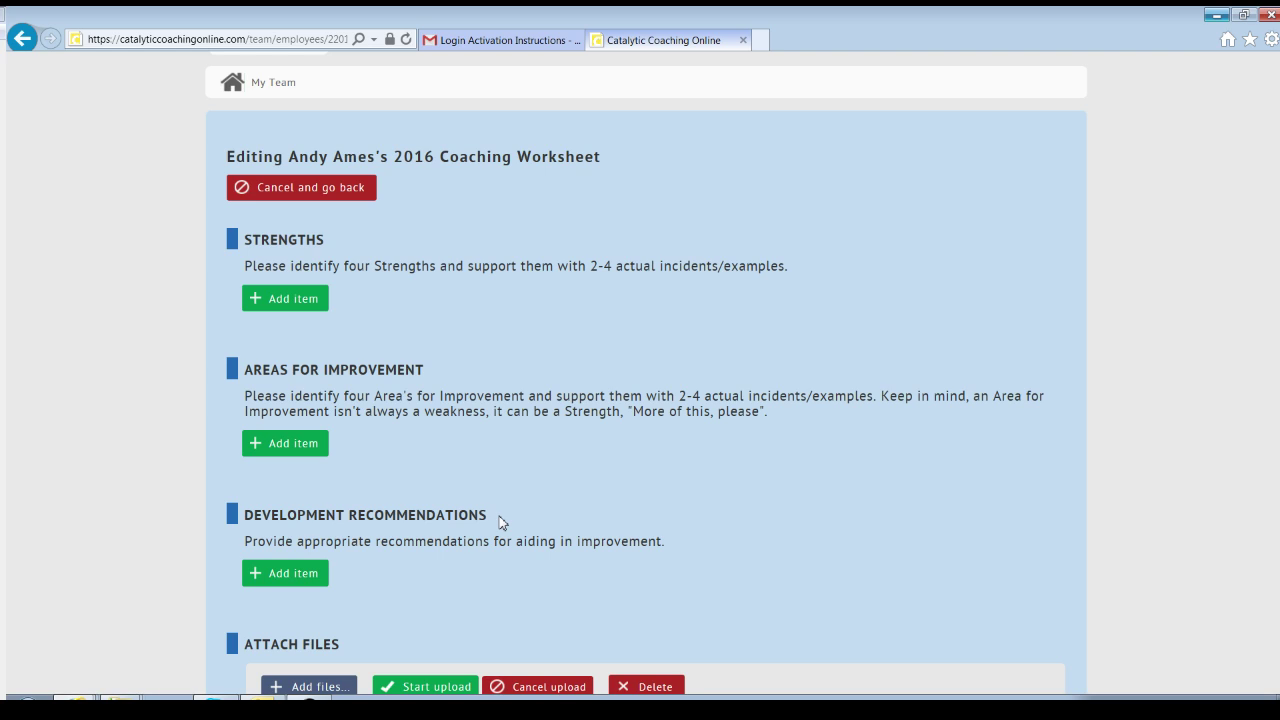
Add a new item under Strengths with the headline "Phone Demeanor".
left_click(269, 303)
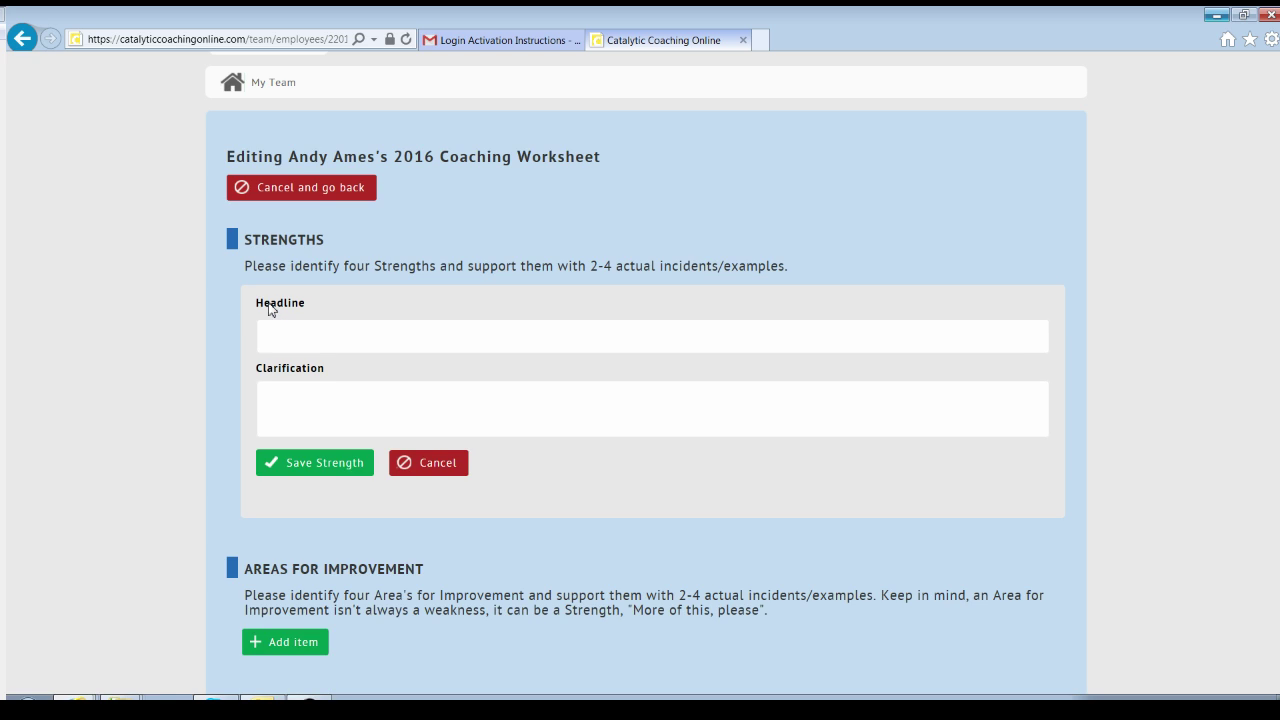
left_click(268, 304)
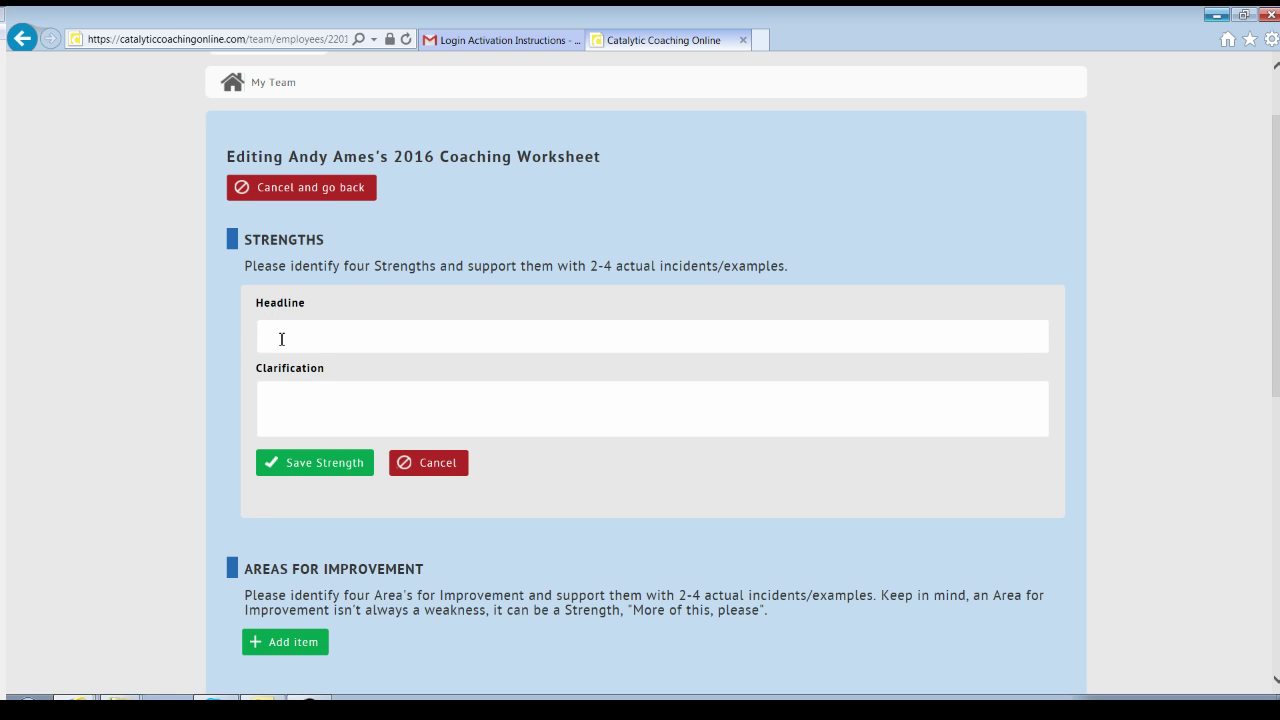
left_click(290, 344)
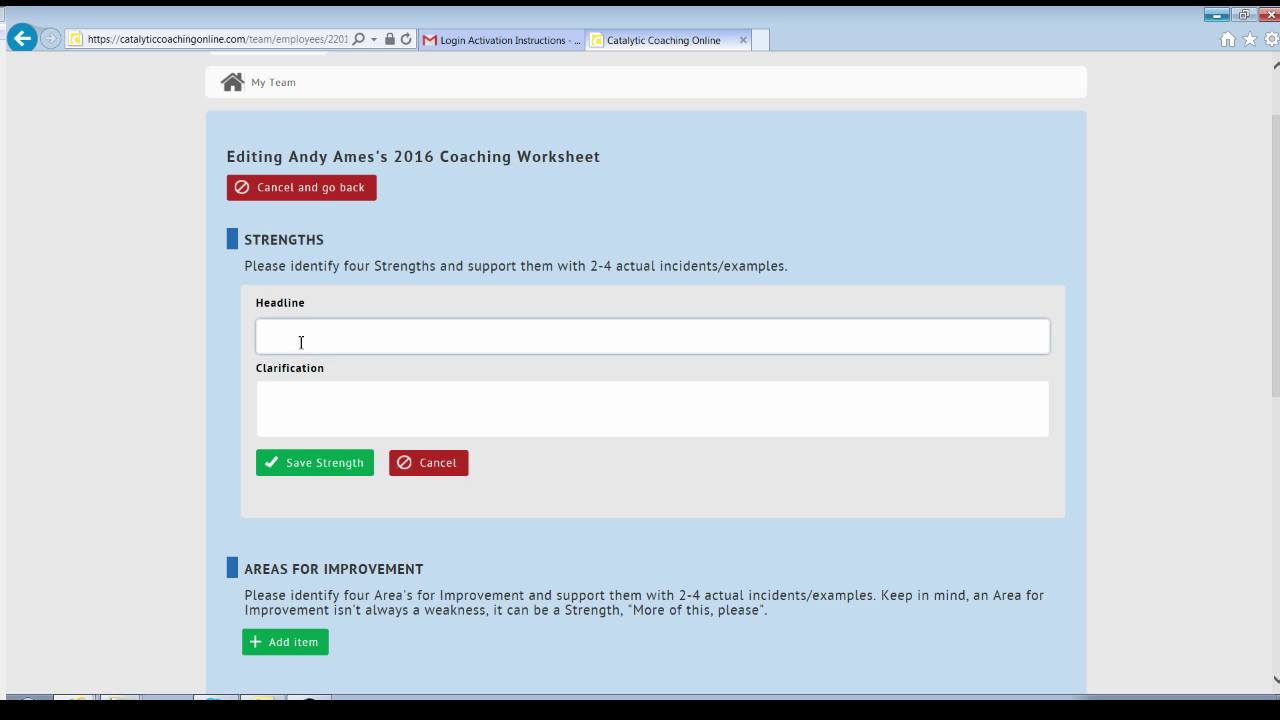
left_click(299, 394)
left_click(300, 340)
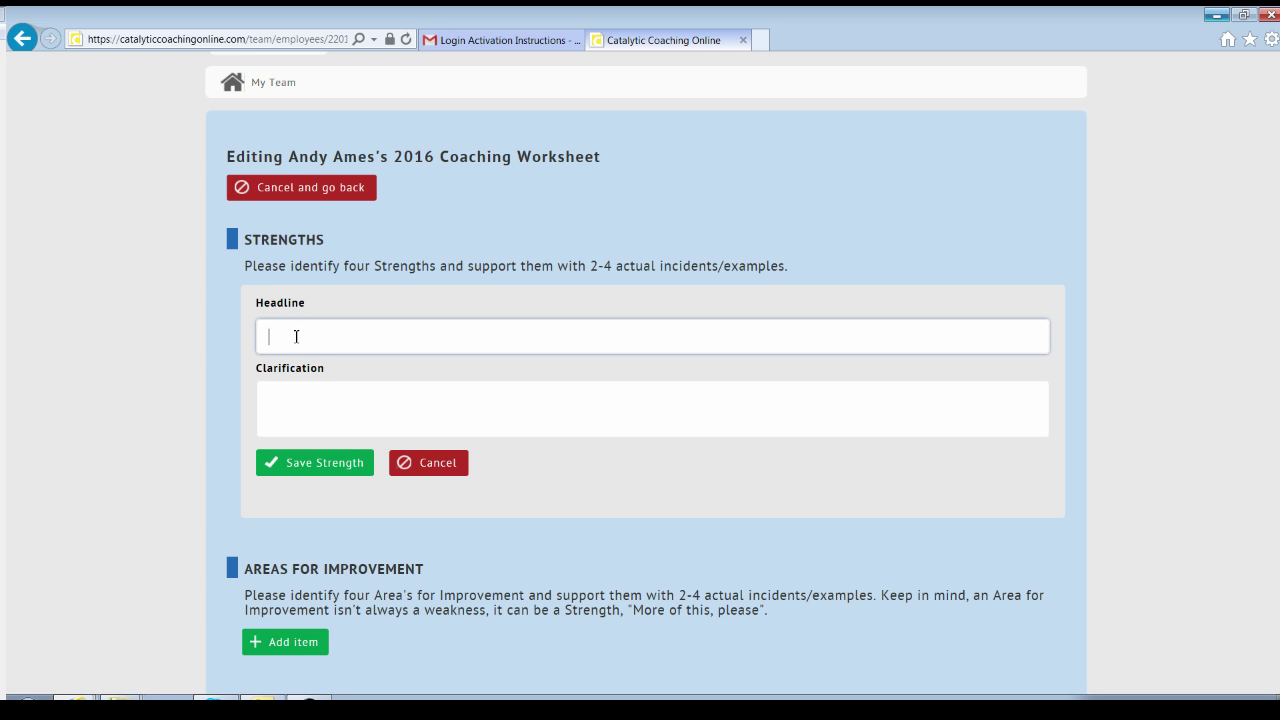
type("Ph")
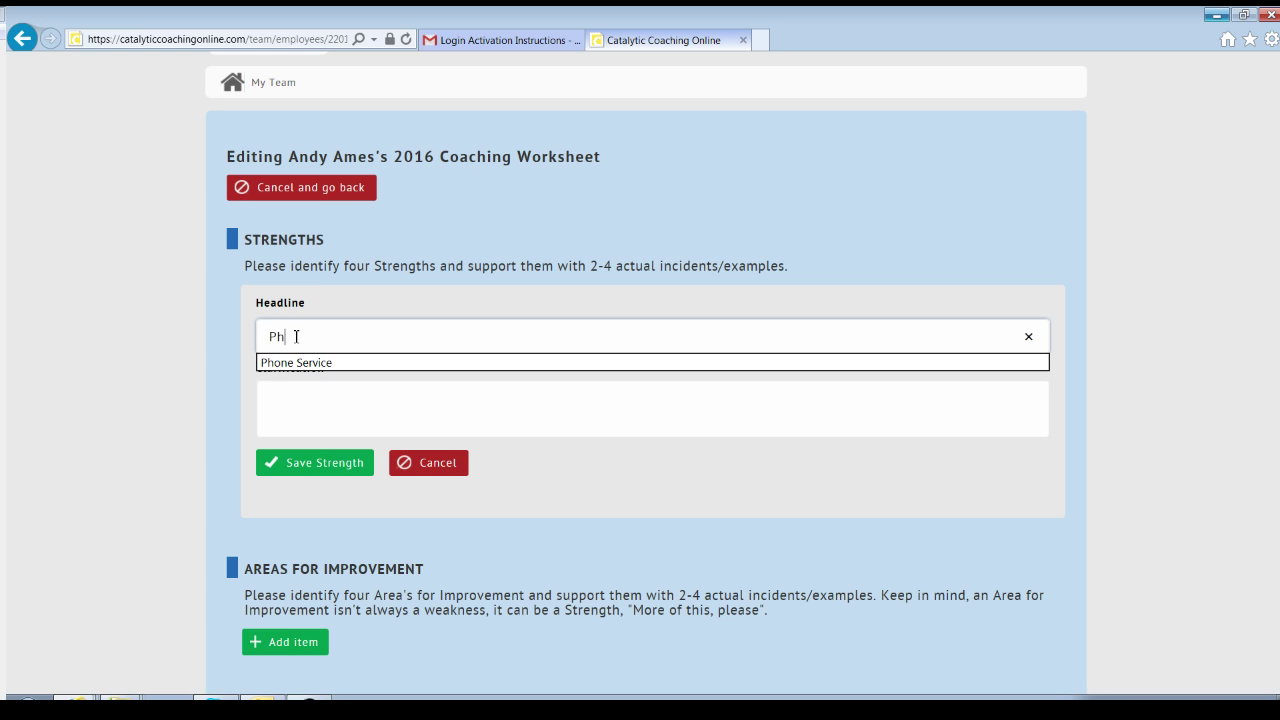
type("one Demeanor")
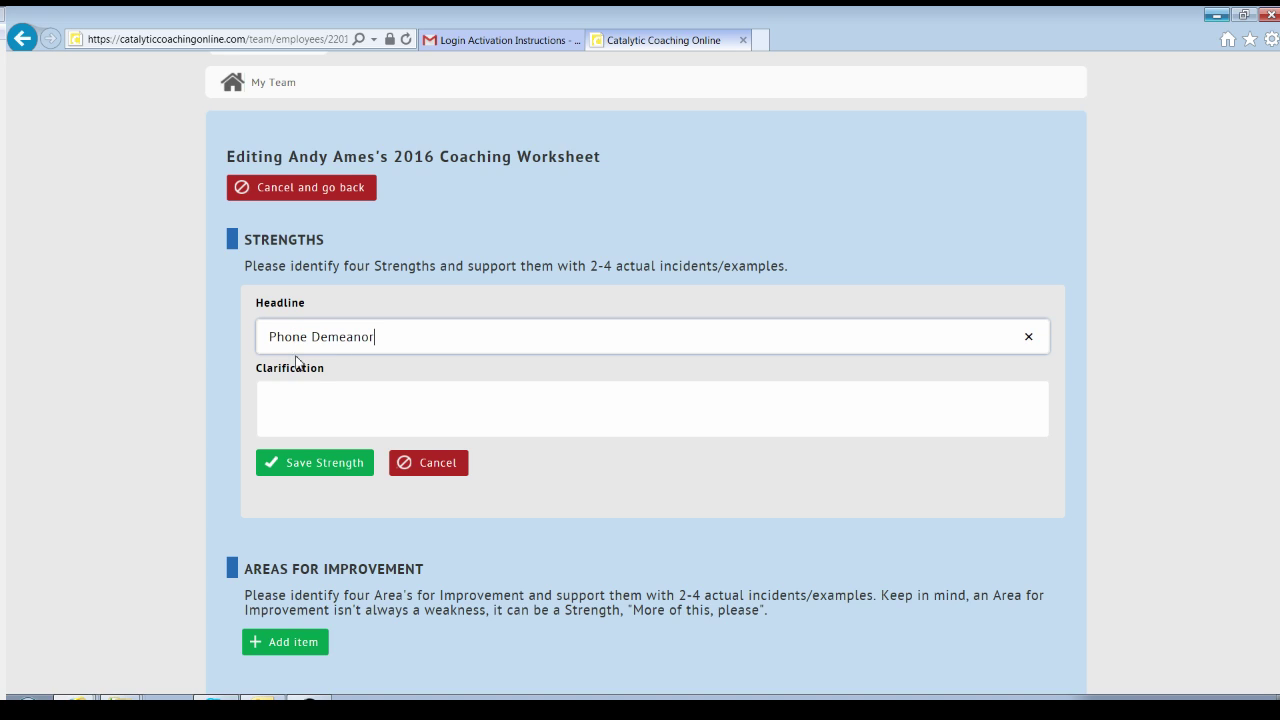
Enter the clarification "A clear, polite, positive, and precise way of communicating with clients over the phone." and save the strength.
left_click(460, 406)
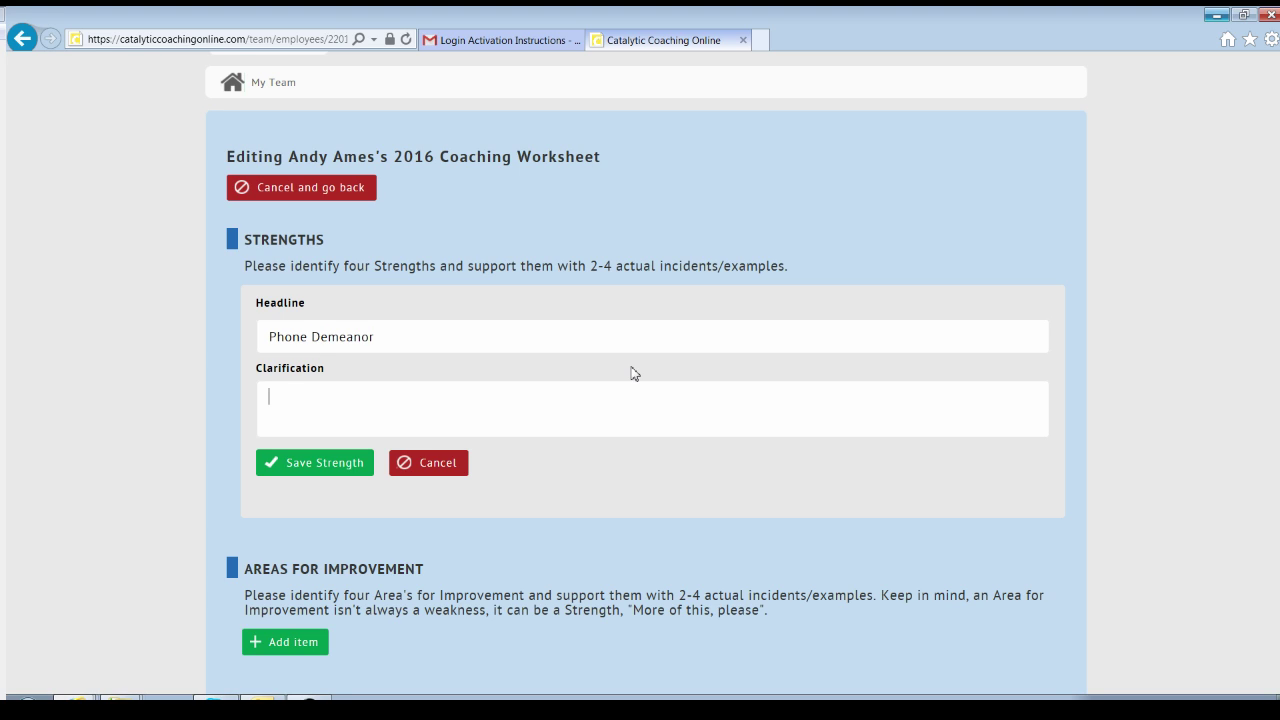
type("A clear, polite, positive,")
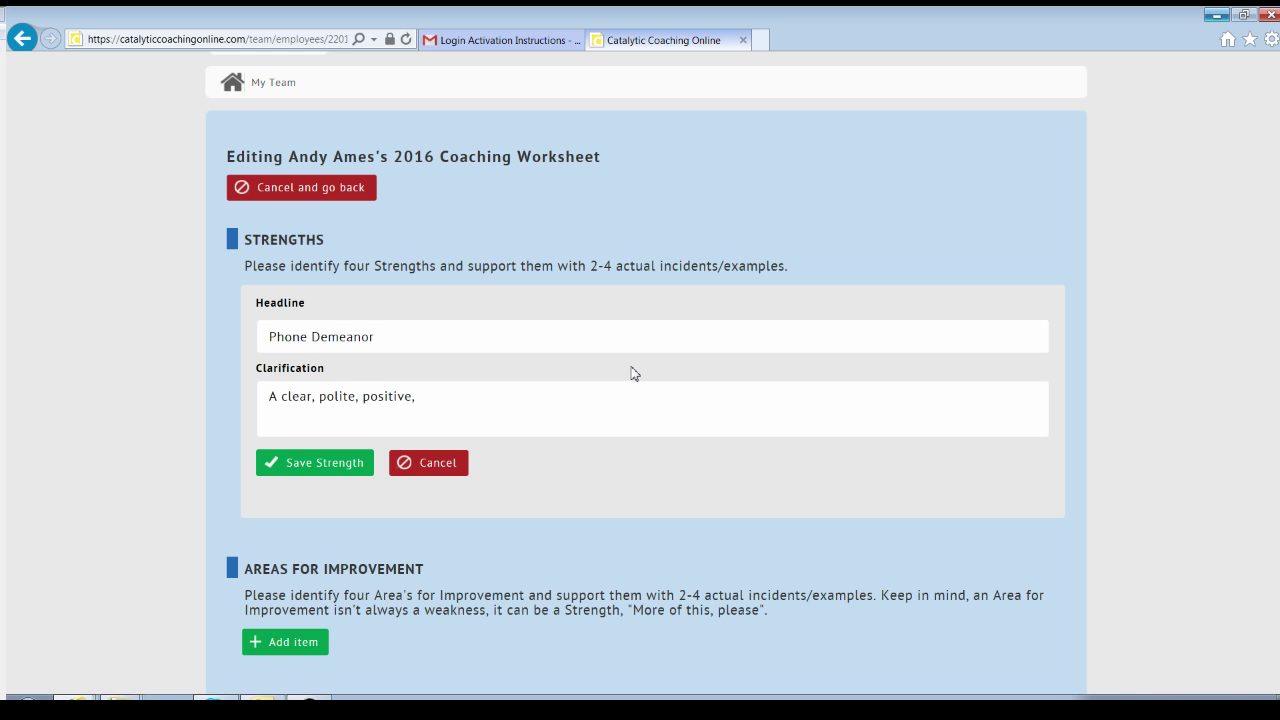
type("and precise way of commun")
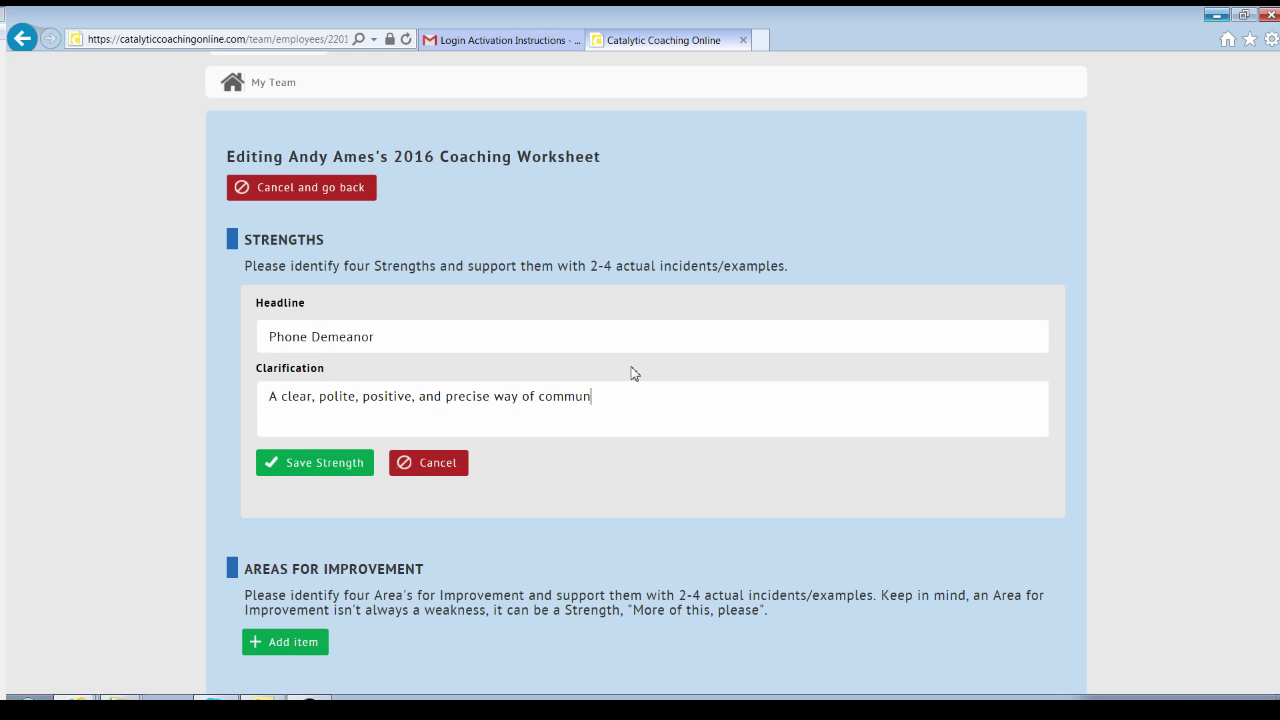
type("icating with clients over the phone")
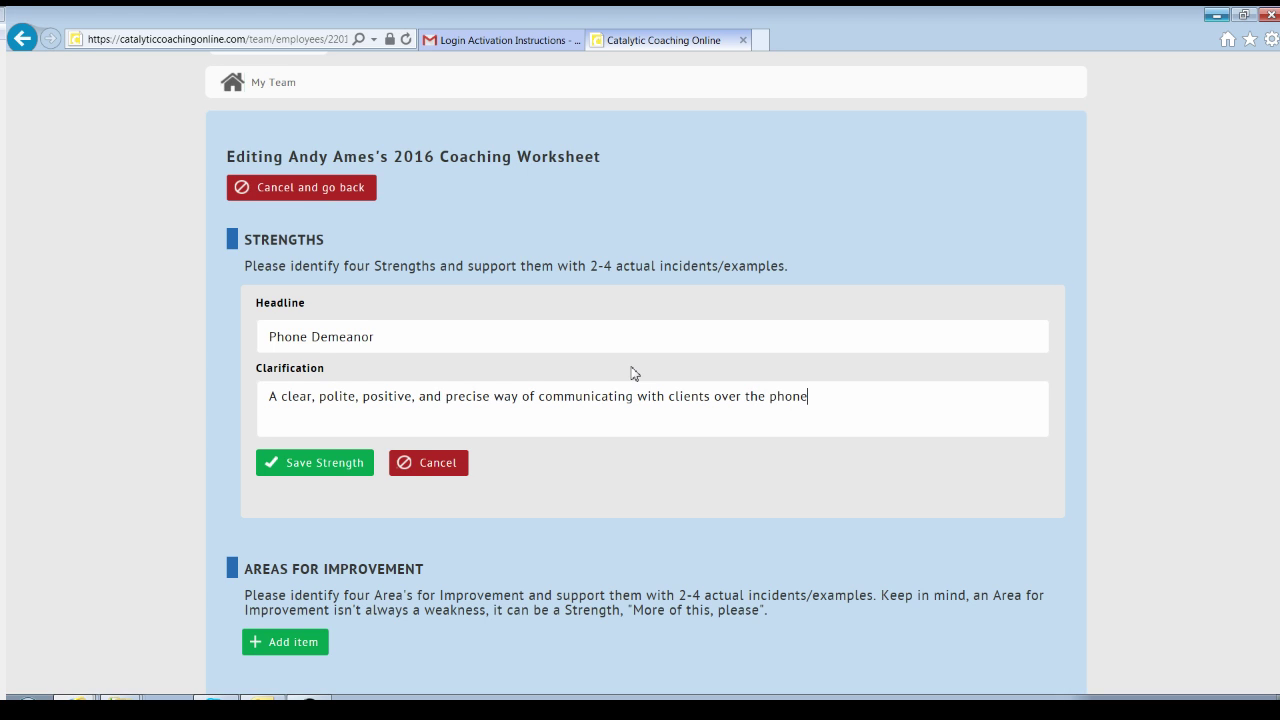
type(".")
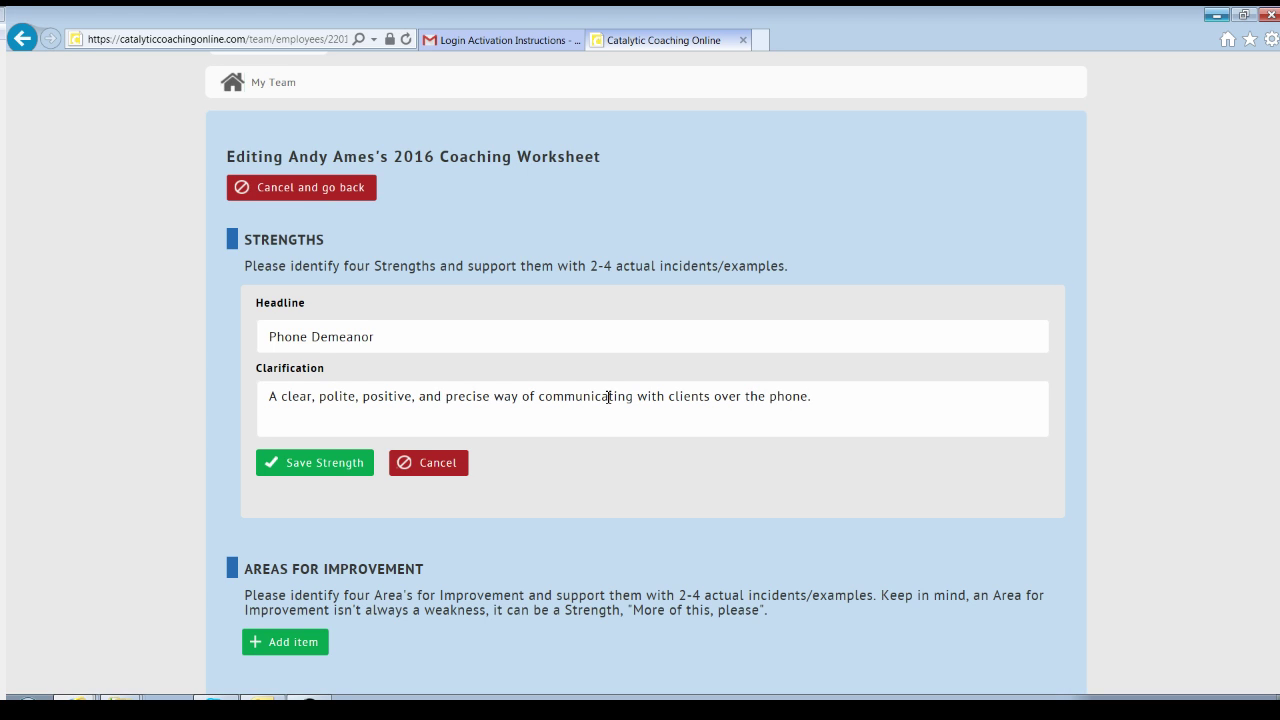
left_click(330, 463)
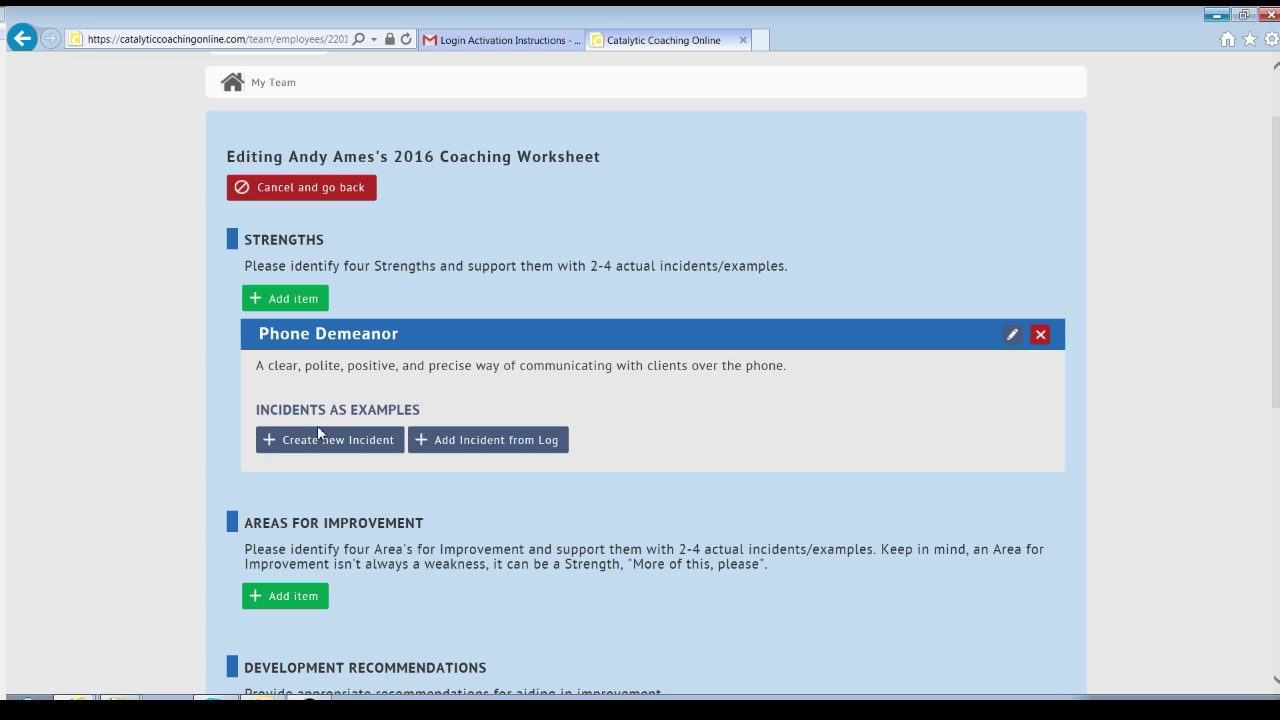
Create a new incident as an example for the Phone Demeanor strength and date it October 2015.
left_click(310, 450)
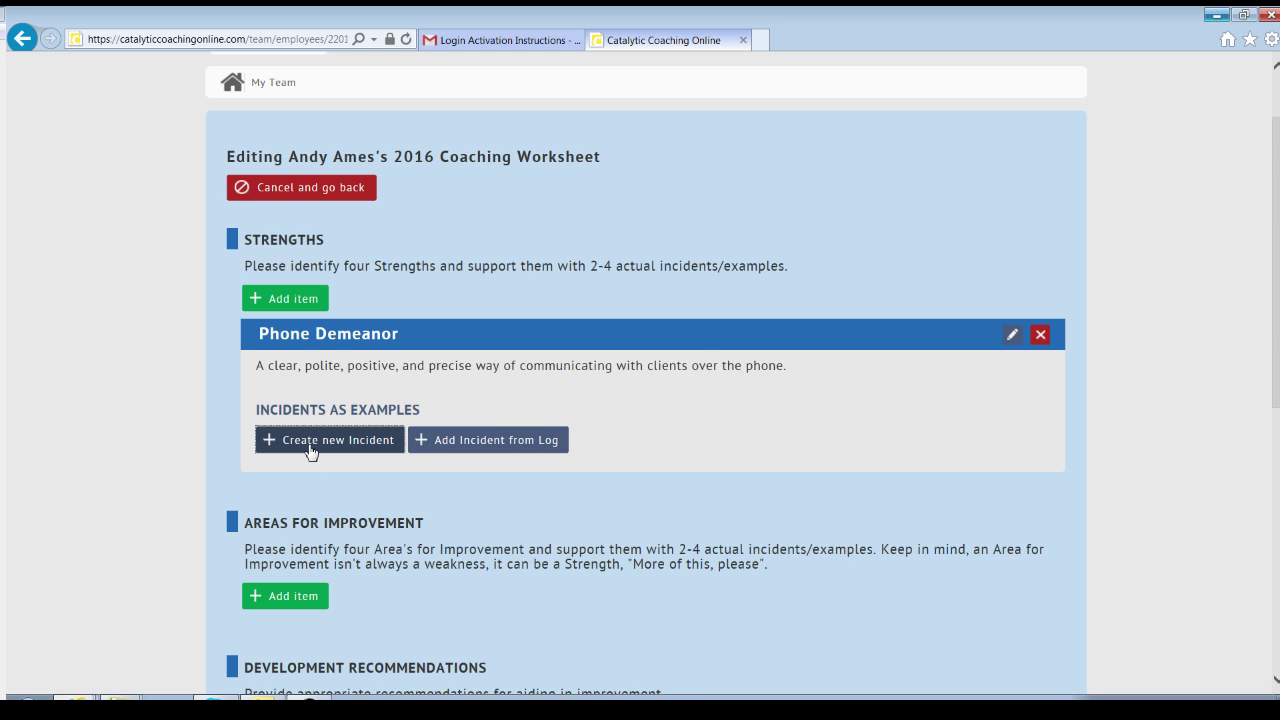
scroll(620, 450, "down", 2)
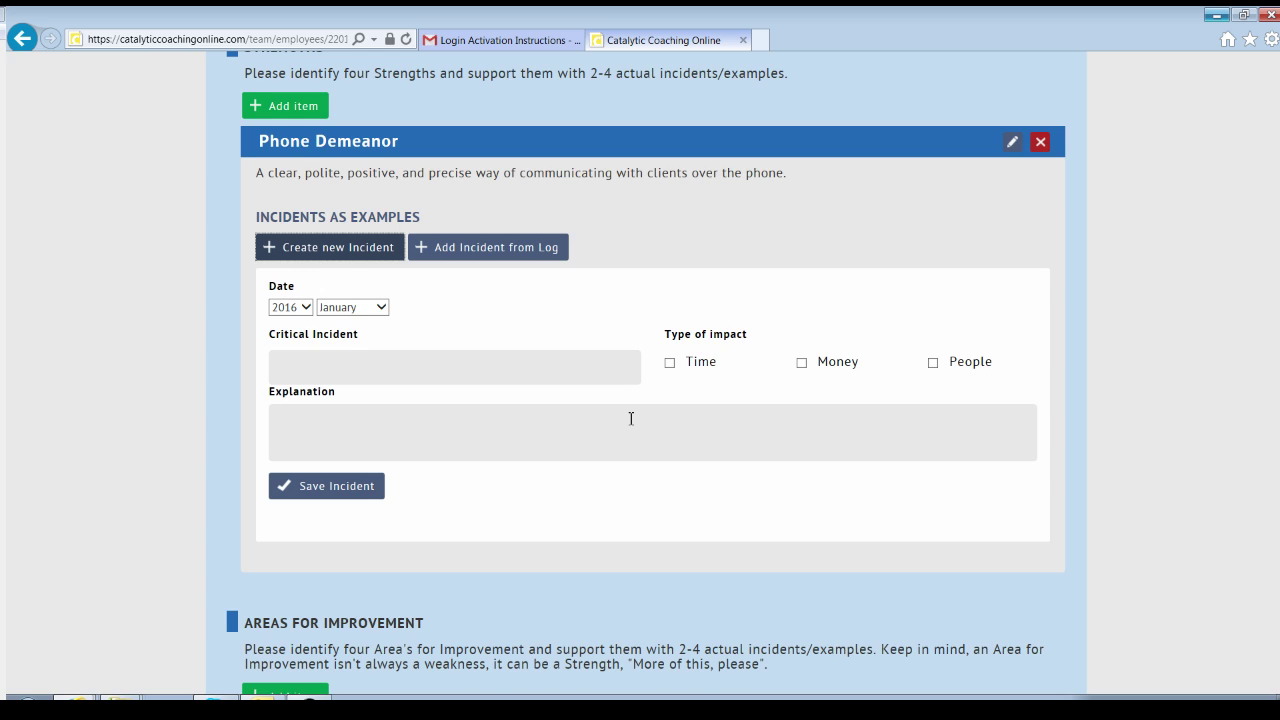
left_click(591, 368)
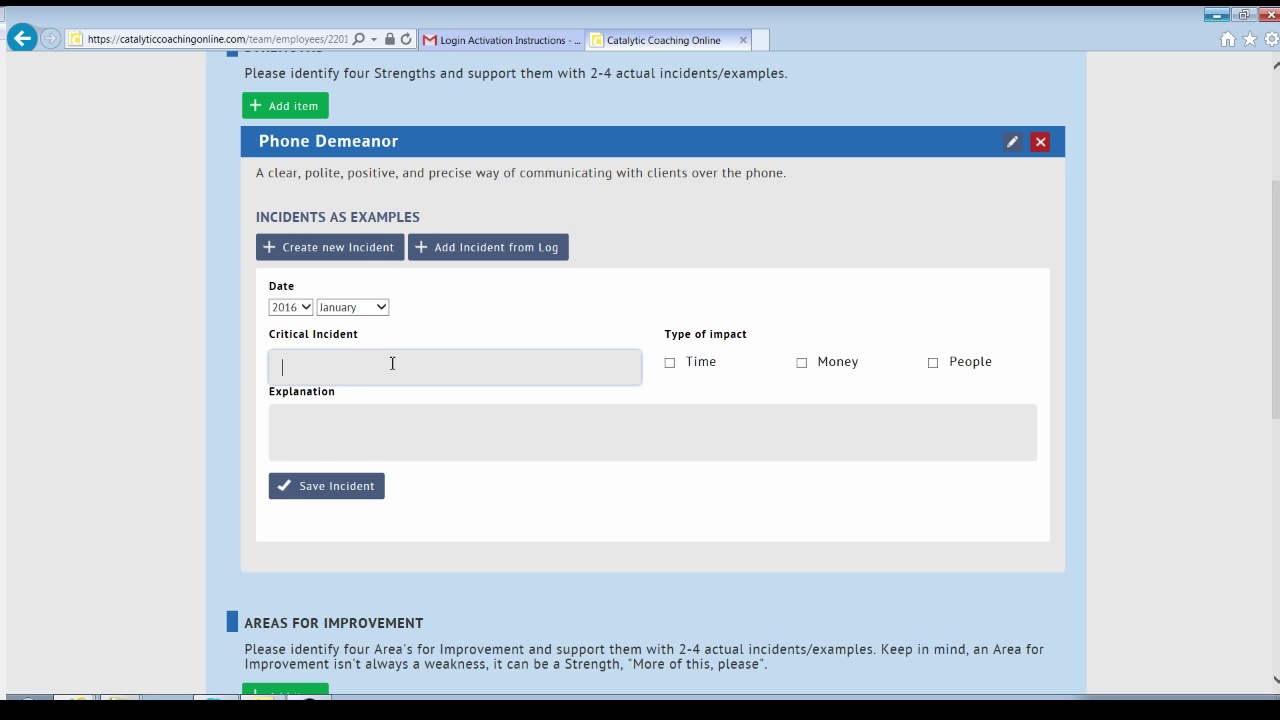
left_click(356, 309)
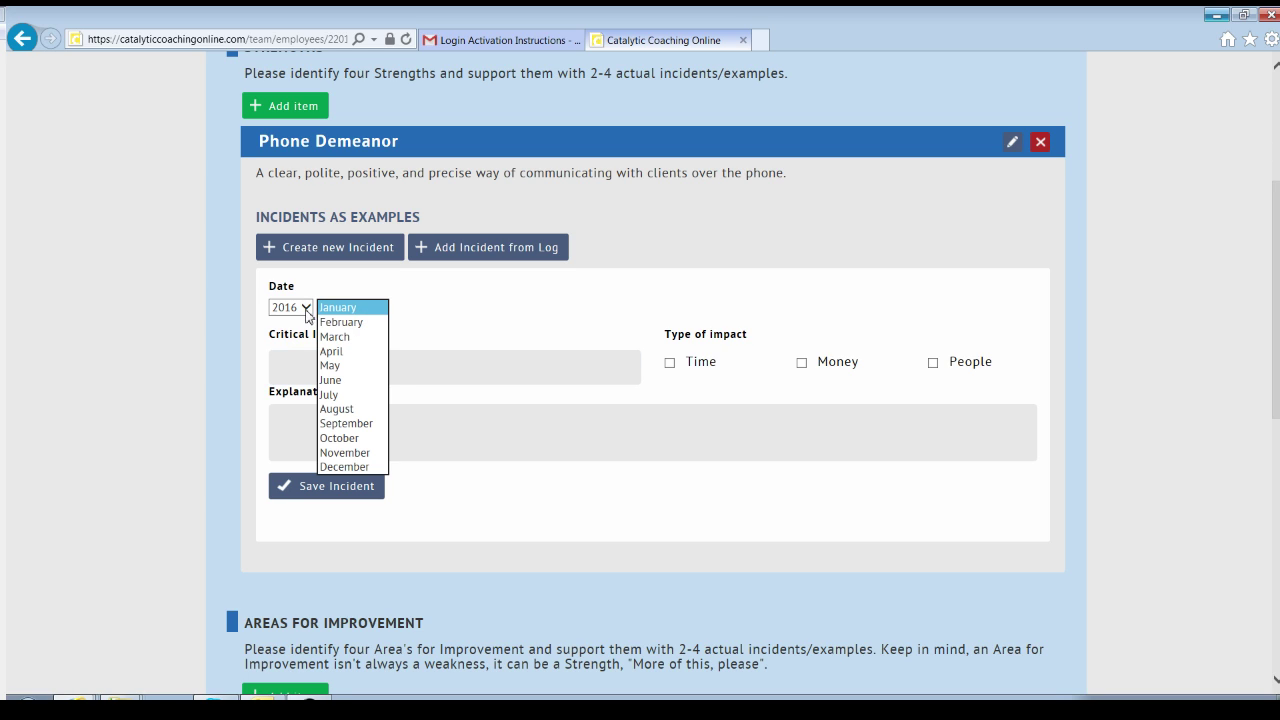
left_click(306, 309)
left_click(292, 321)
left_click(366, 309)
left_click(331, 440)
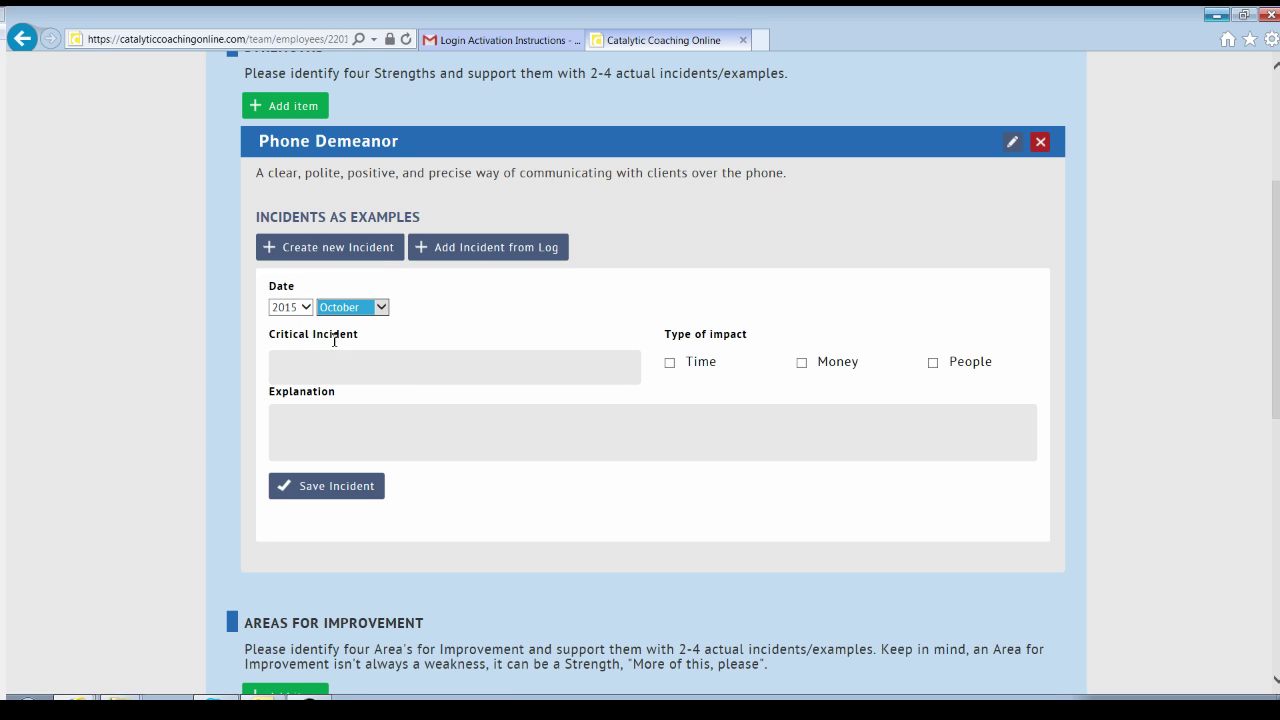
Enter "WePay4U Client Recruitment" as the critical incident.
left_click(334, 341)
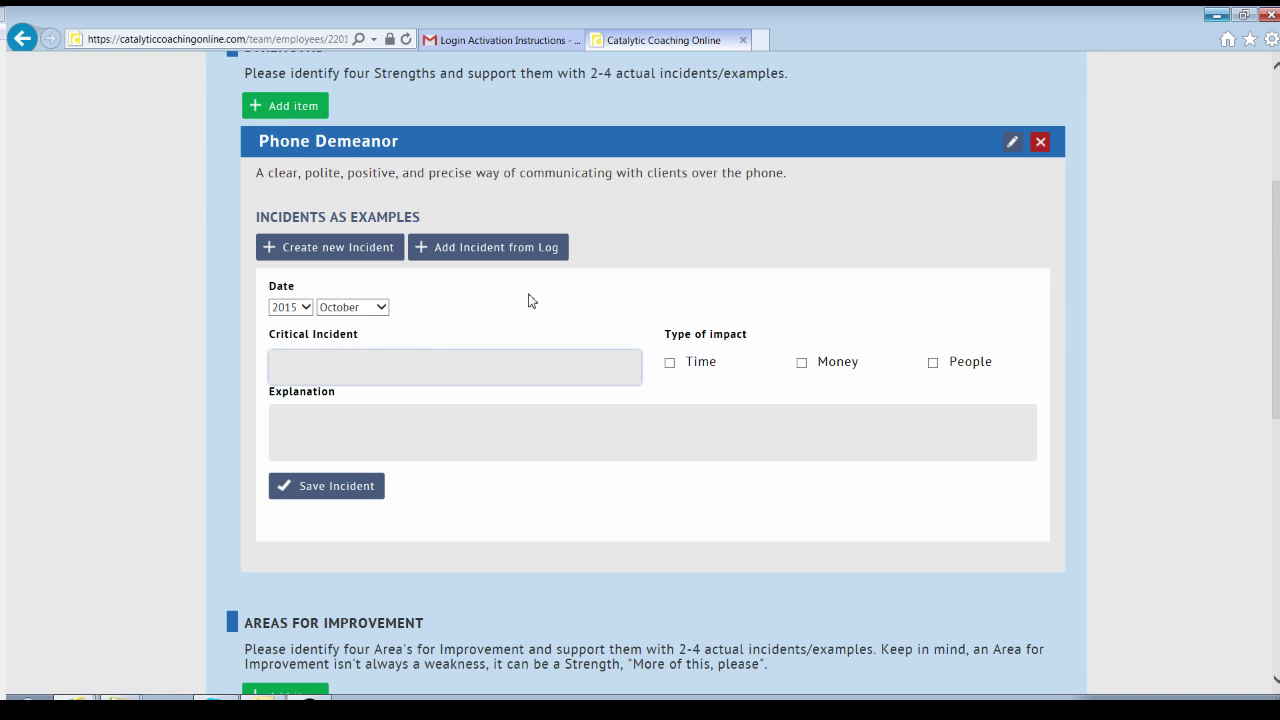
type("We")
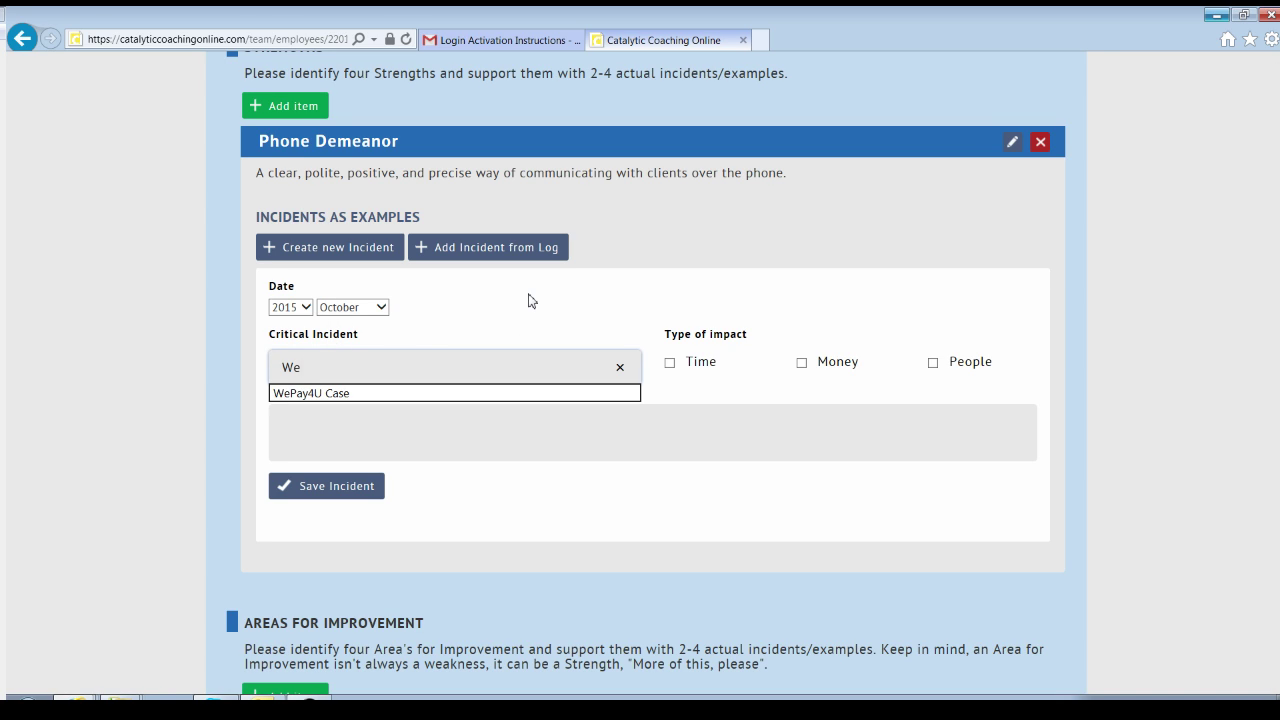
key("Return")
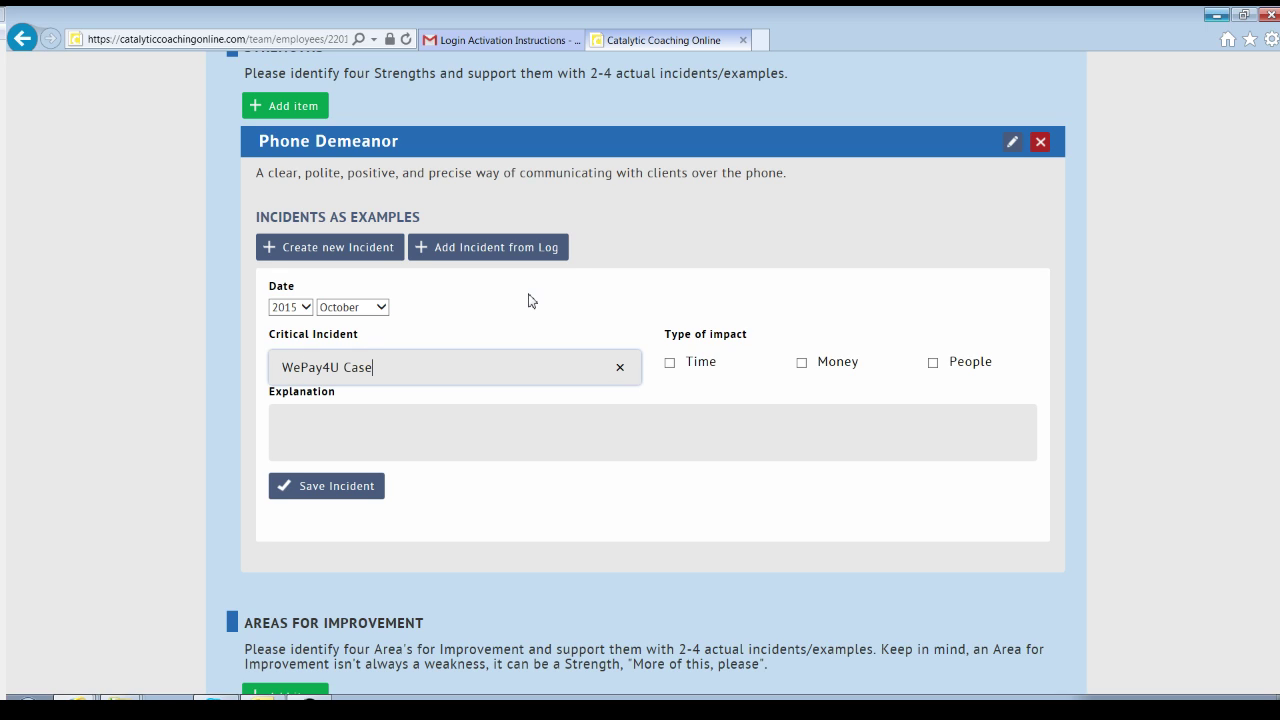
key("BackSpace")
key("BackSpace")
key("BackSpace")
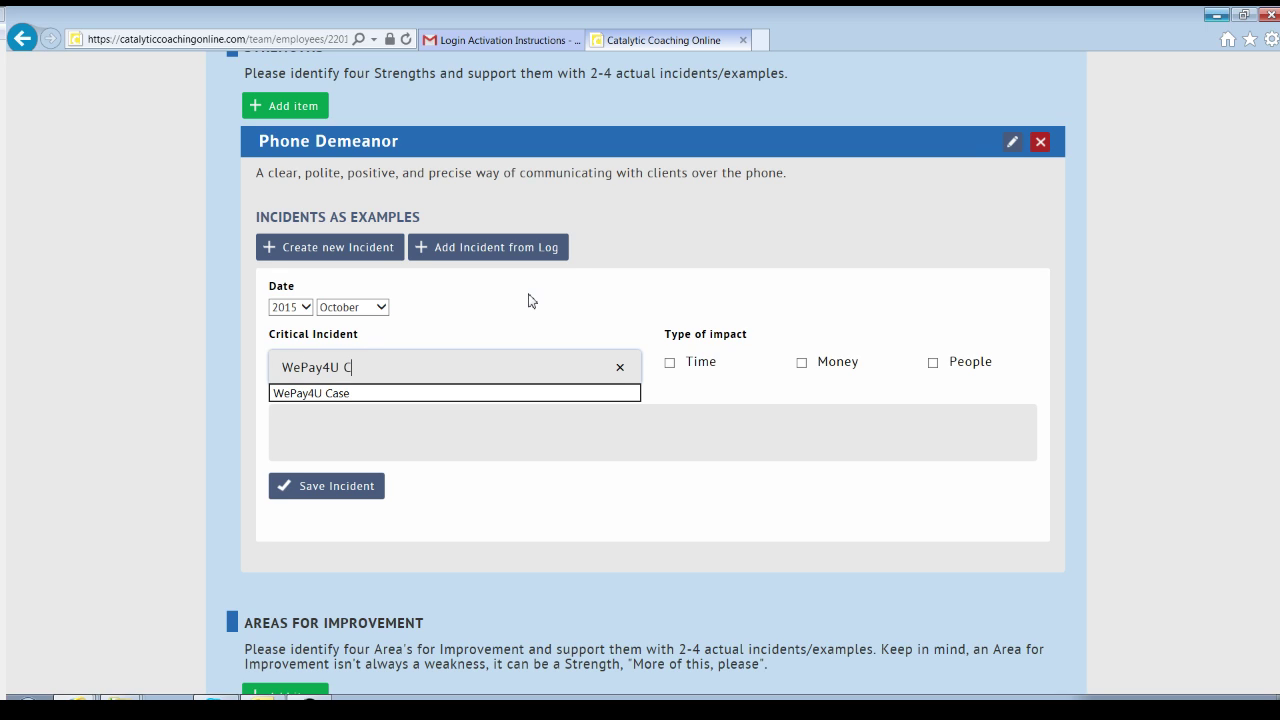
type("lient Rec")
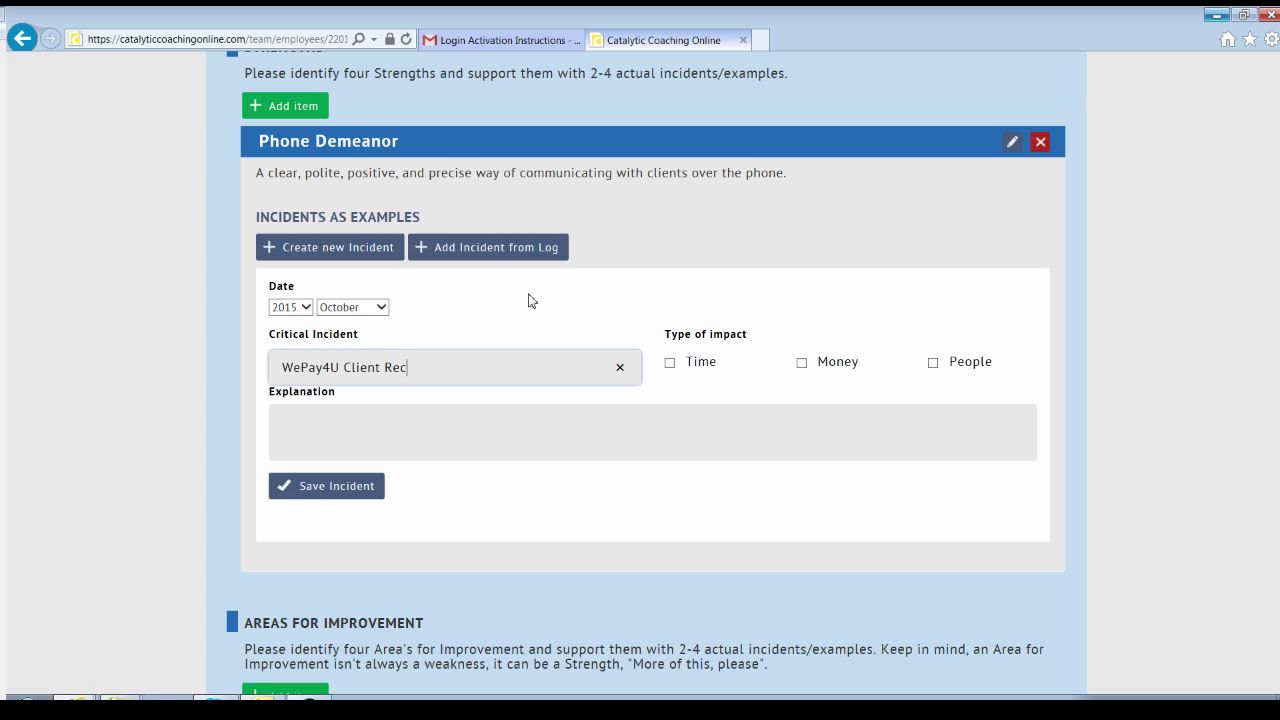
type("ruitment")
Mark the incident's types of impact as Money and People.
left_click(446, 425)
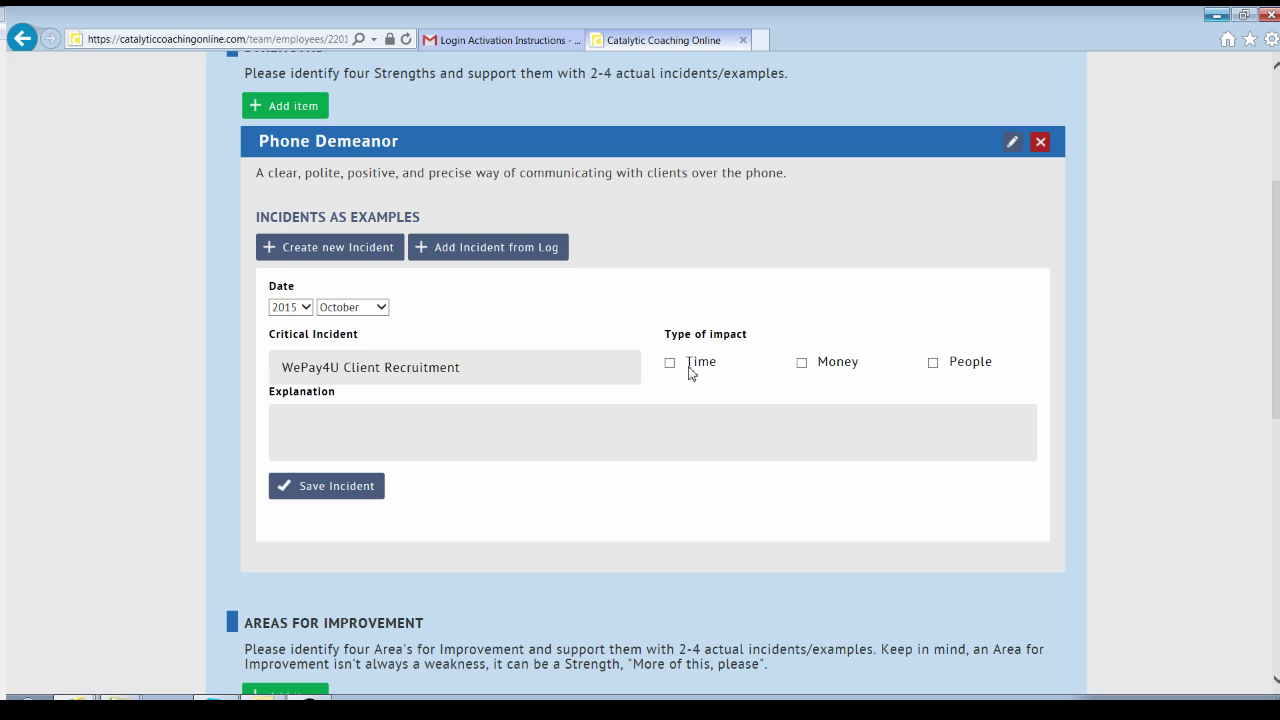
left_click(802, 364)
left_click(933, 364)
Explain that the employee answered all of an unsure potential client's questions and, through excellent communications, persuaded them to use our service, and save the incident.
left_click(282, 420)
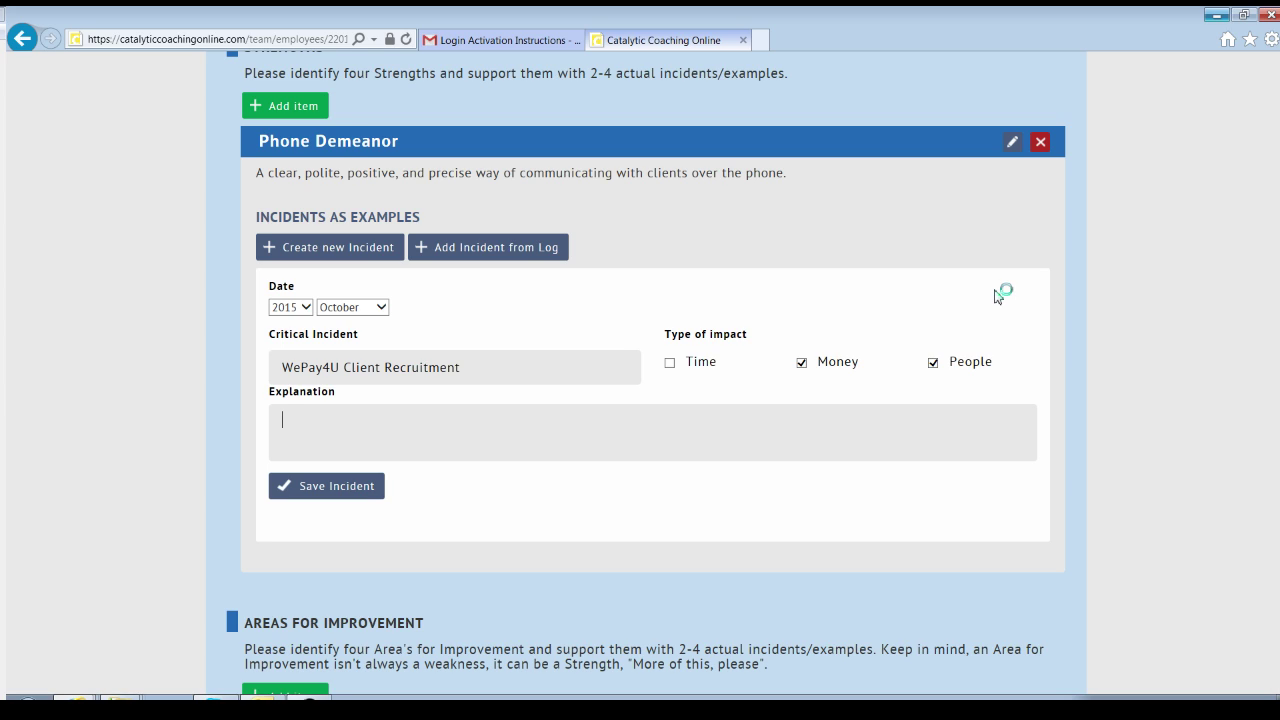
type("QA")
key("BackSpace")
key("BackSpace")
type("Andy worked with an unsure")
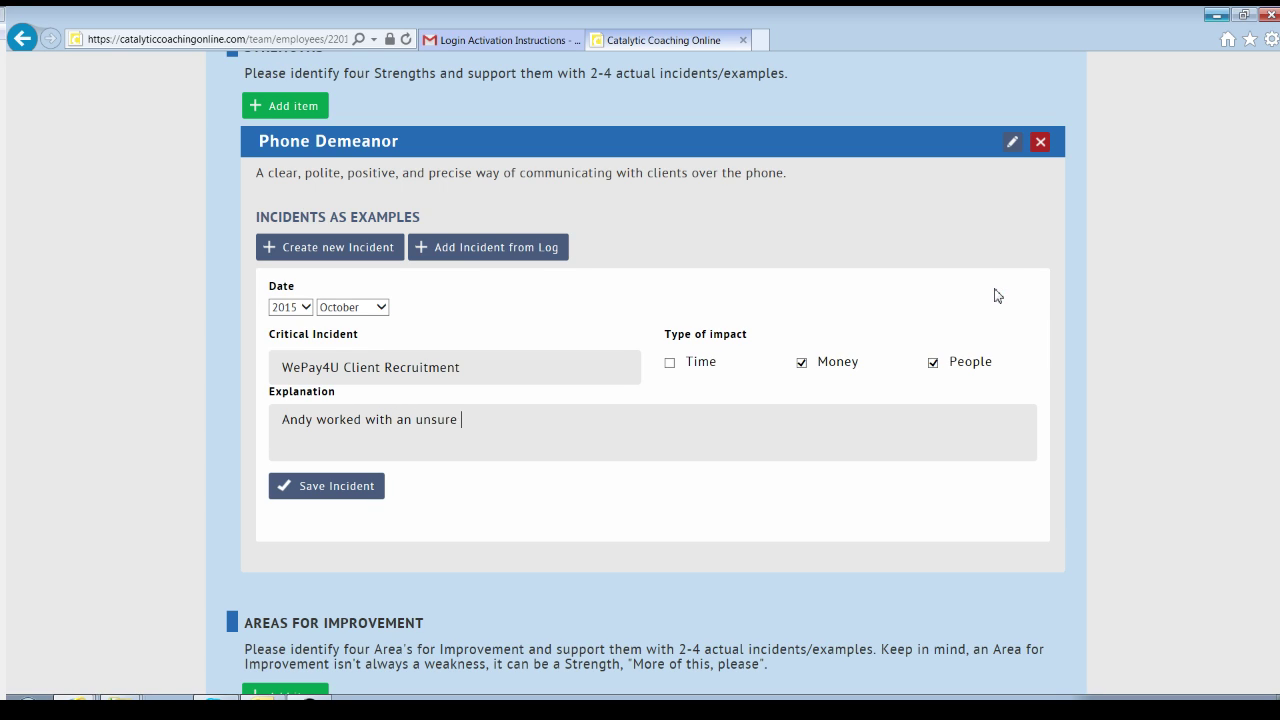
type(" potential client to answer all of their")
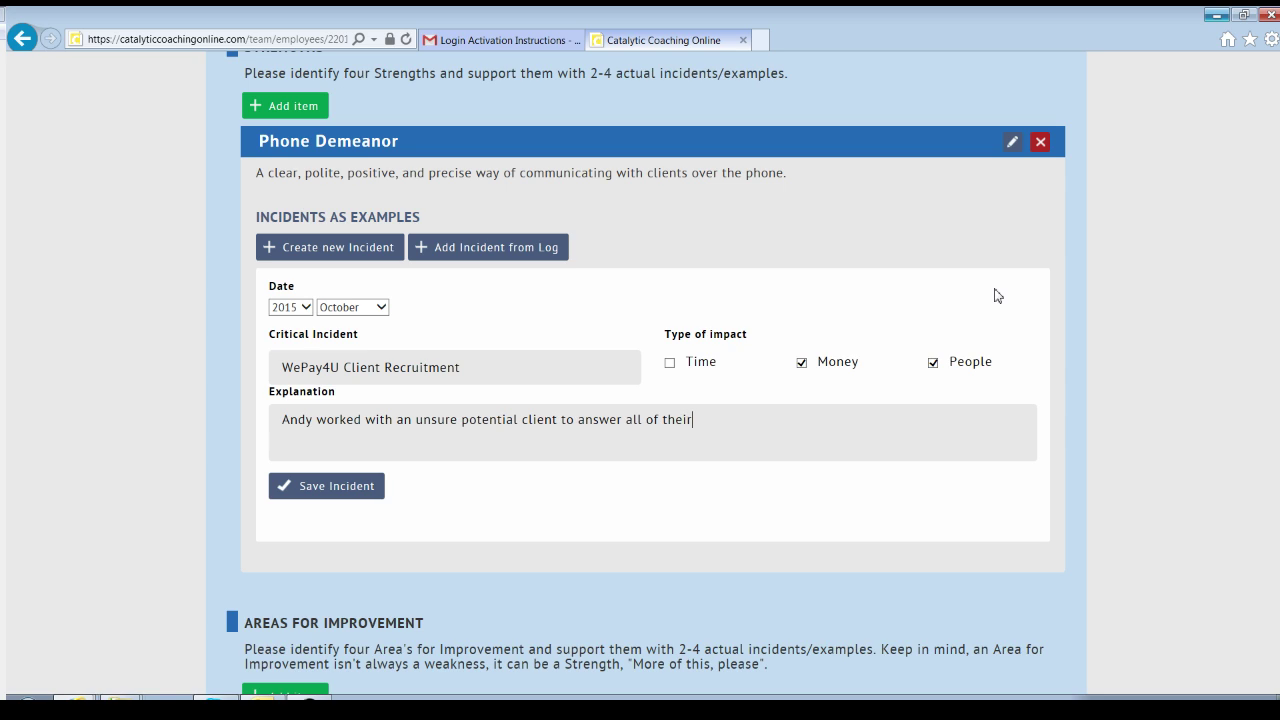
type(" questions and, through his excelle")
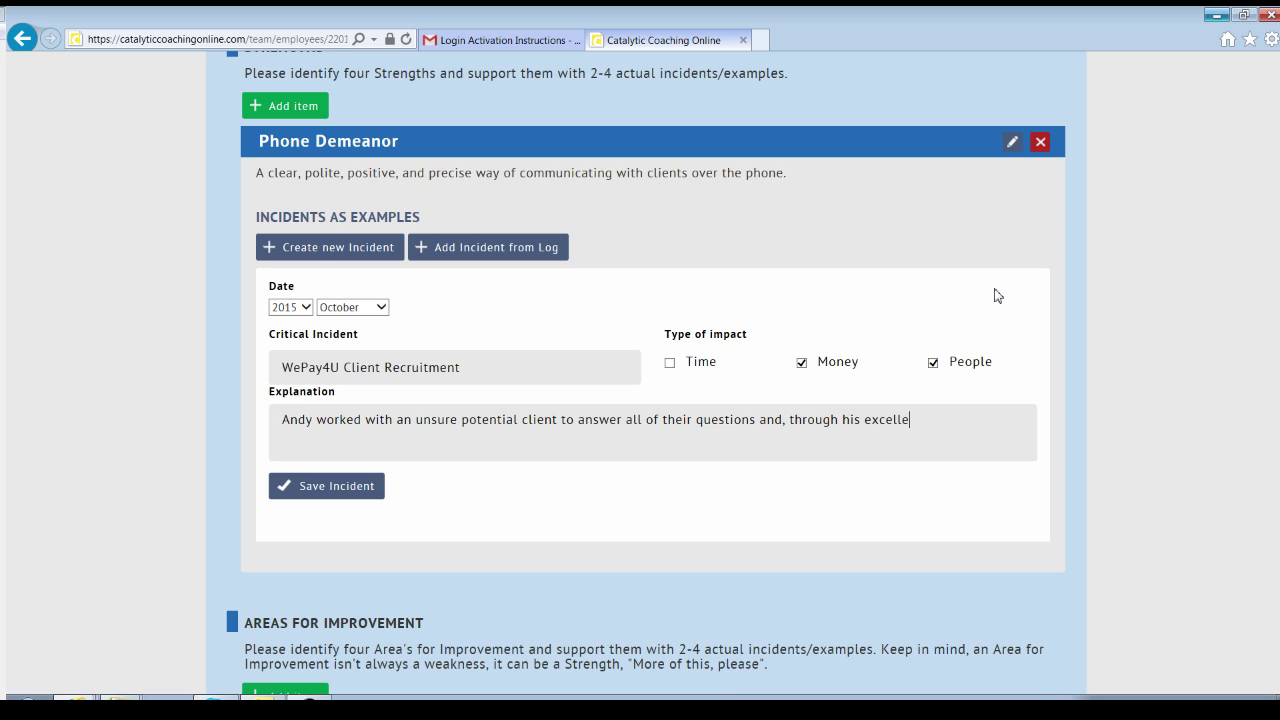
type("nt communications he")
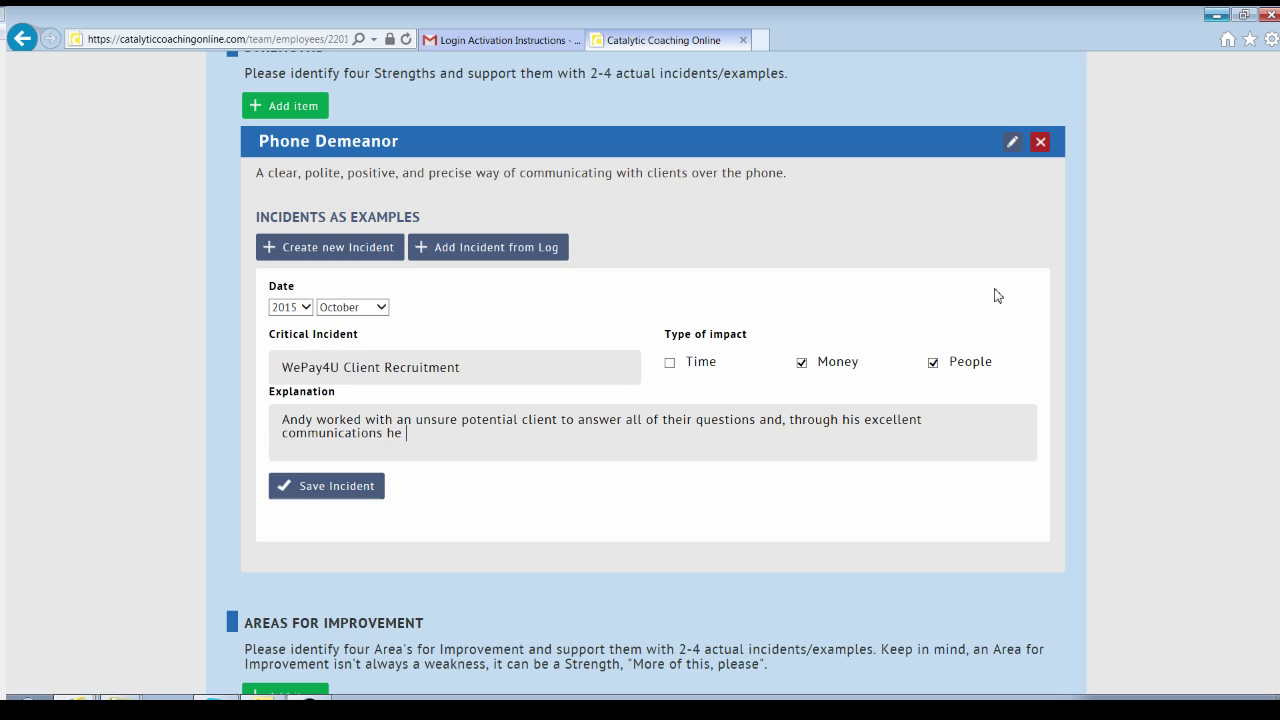
type(" persuaded them to ")
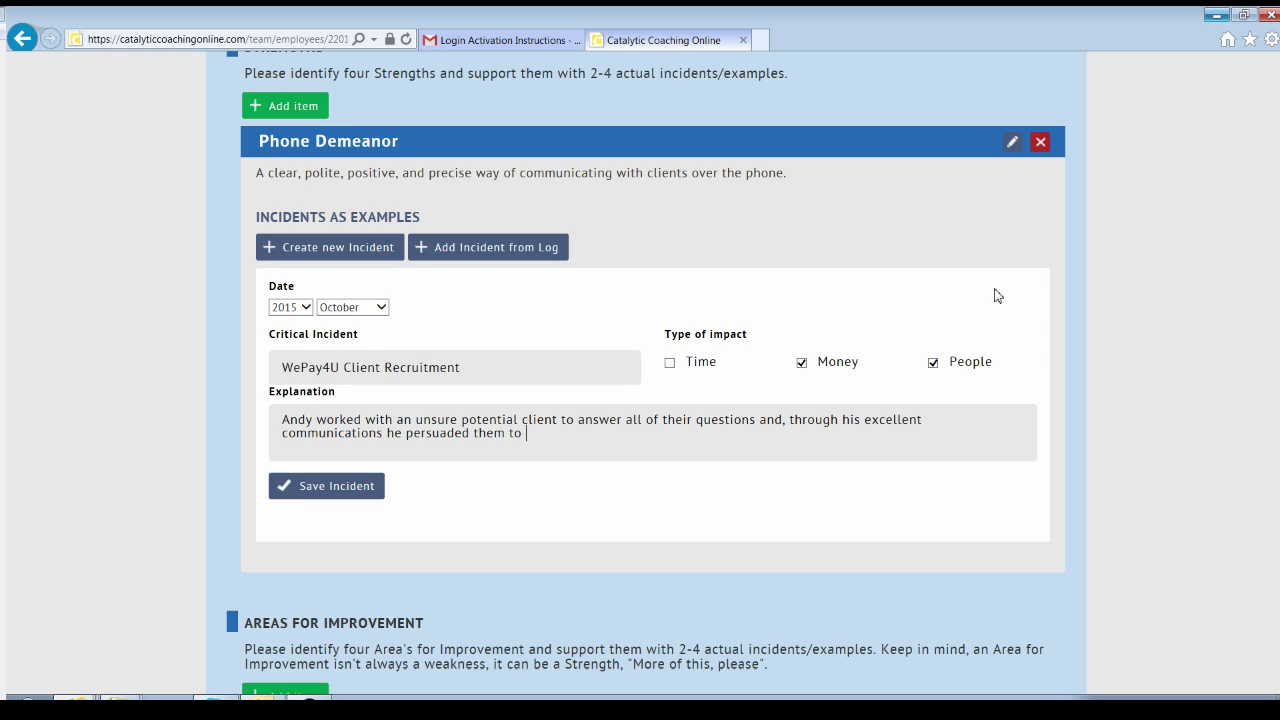
type("use our service.")
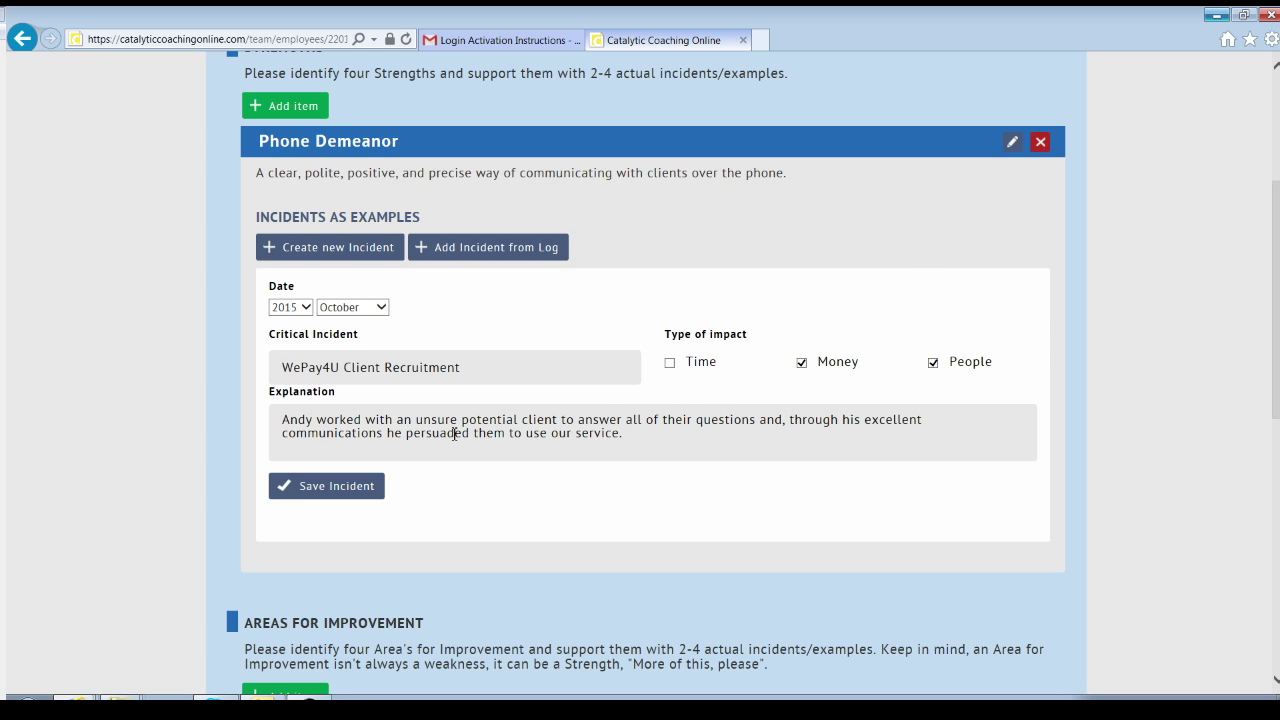
left_click(334, 499)
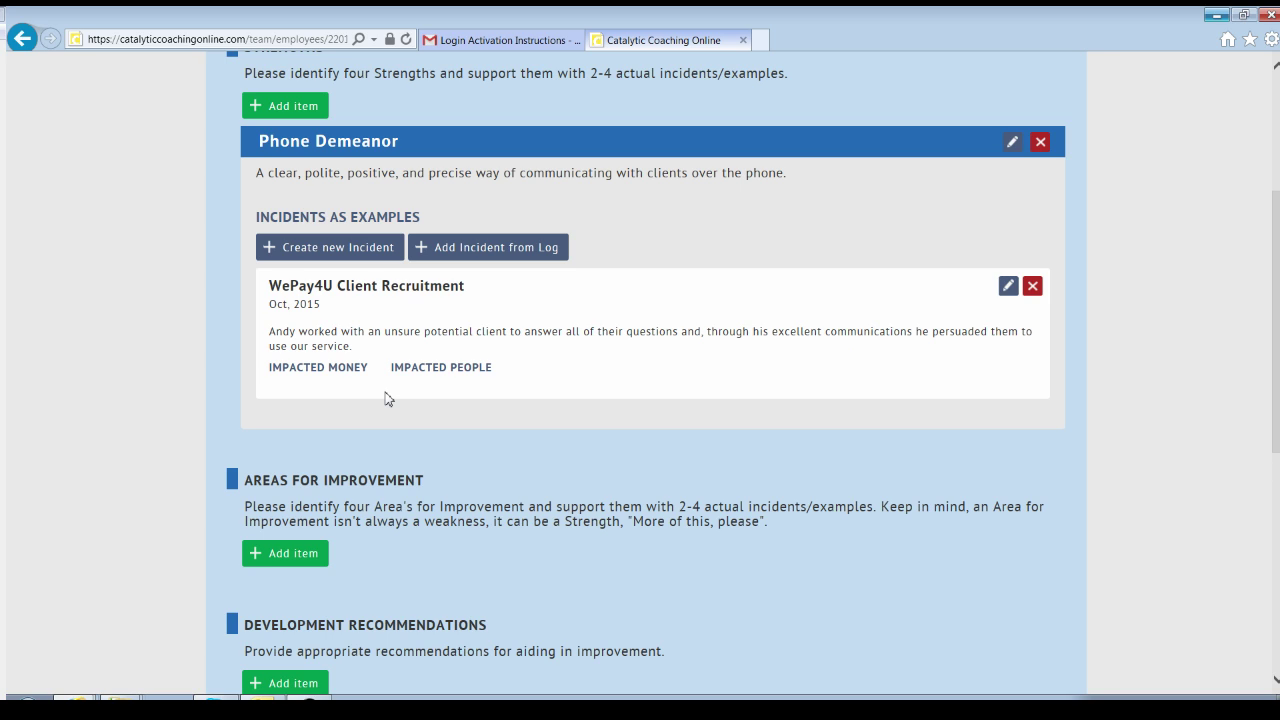
Create another Phone Demeanor incident titled "Implementation Concerns" and mark its types of impact as Time and People.
left_click(381, 252)
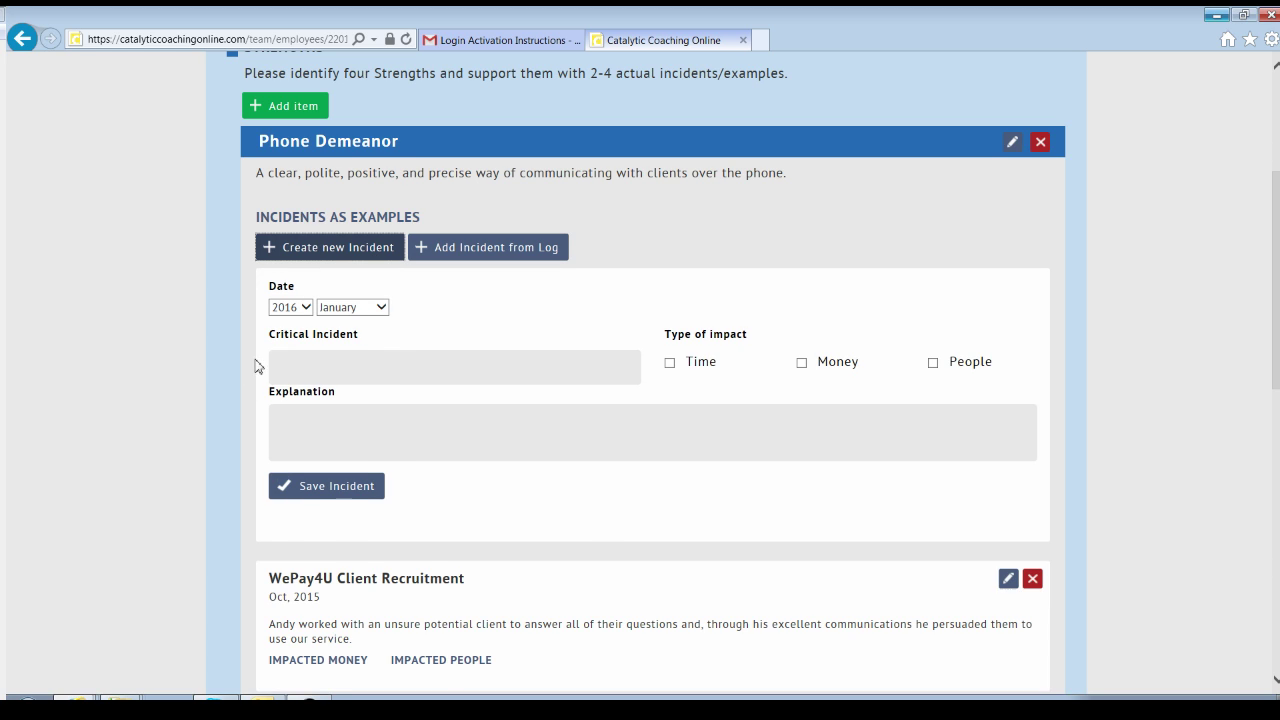
scroll(394, 383, "down", 1)
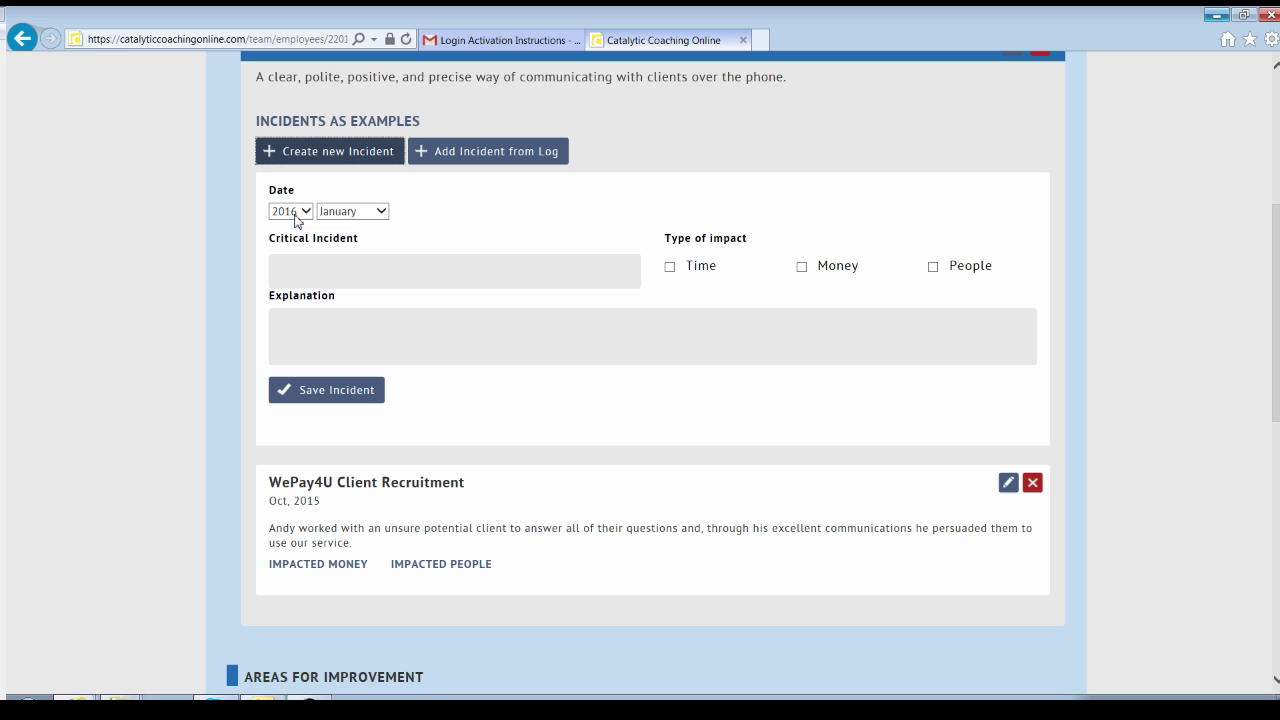
left_click(333, 270)
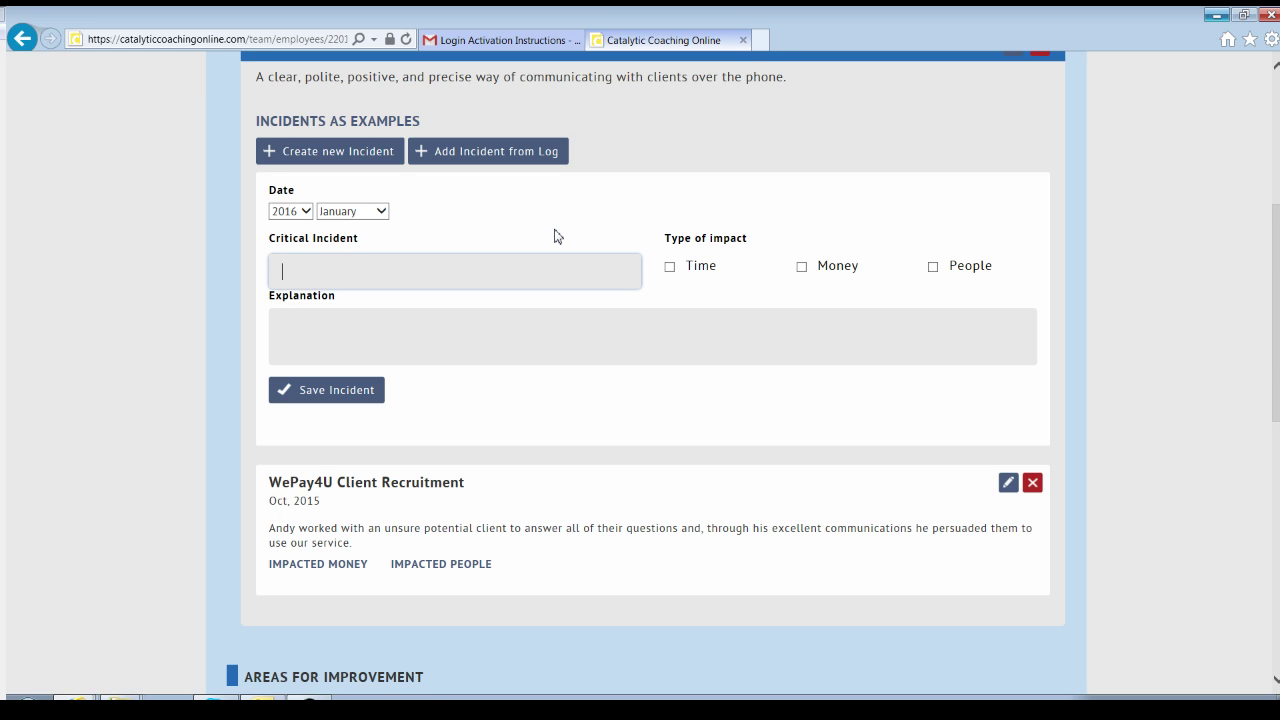
type("I")
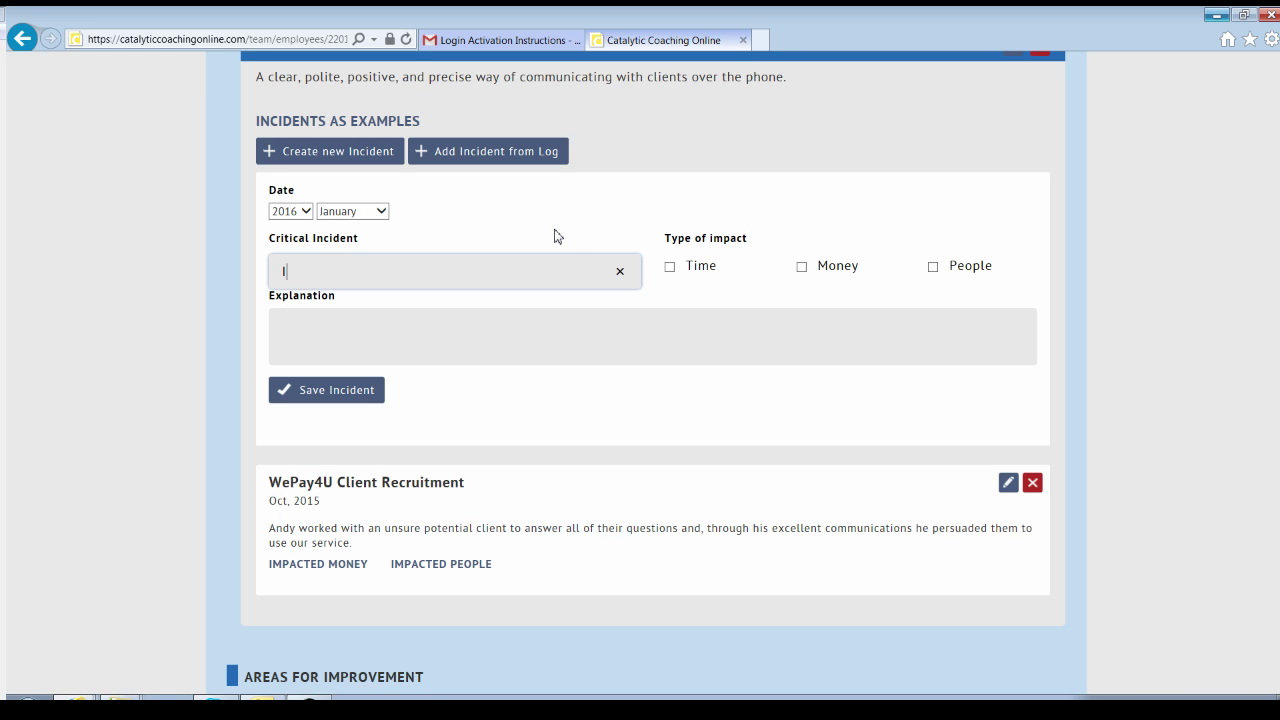
type("mplementation Concer")
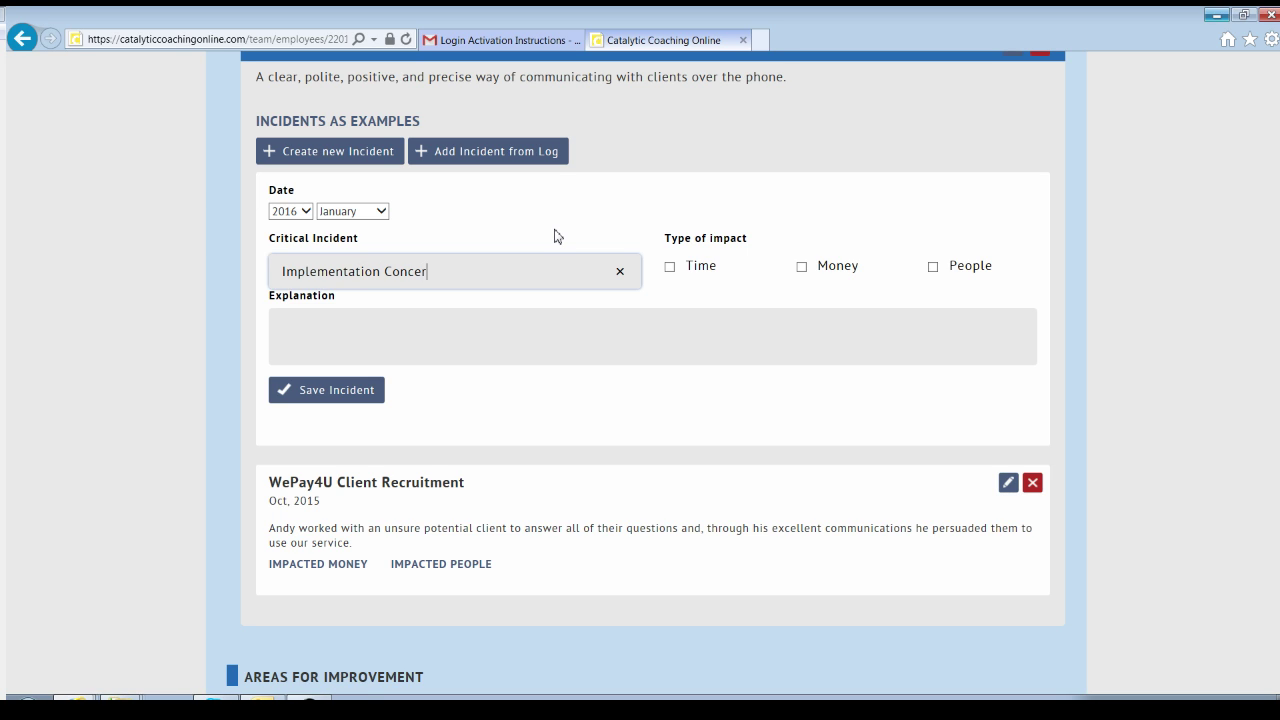
type("ns")
left_click(670, 266)
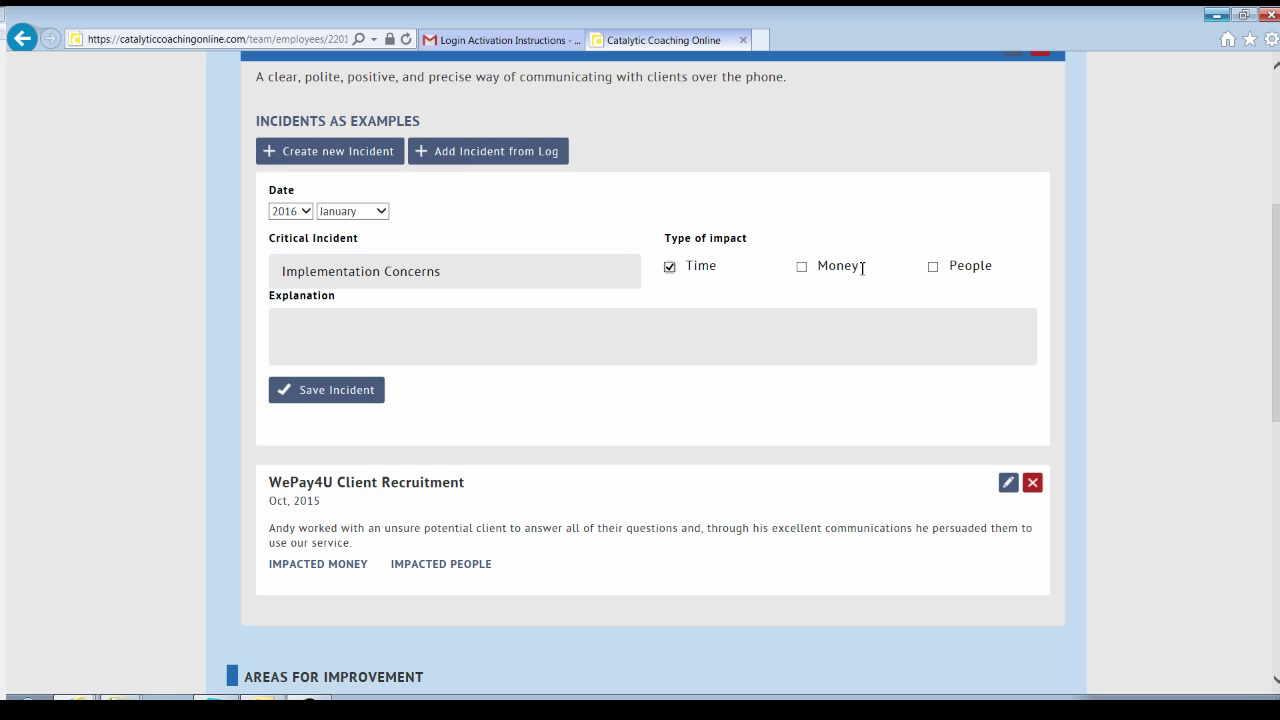
left_click(933, 267)
Explain that the employee received, dealt with, and rerouted a customer complaint with the implementation process, and save the incident.
left_click(386, 325)
type("Andy ")
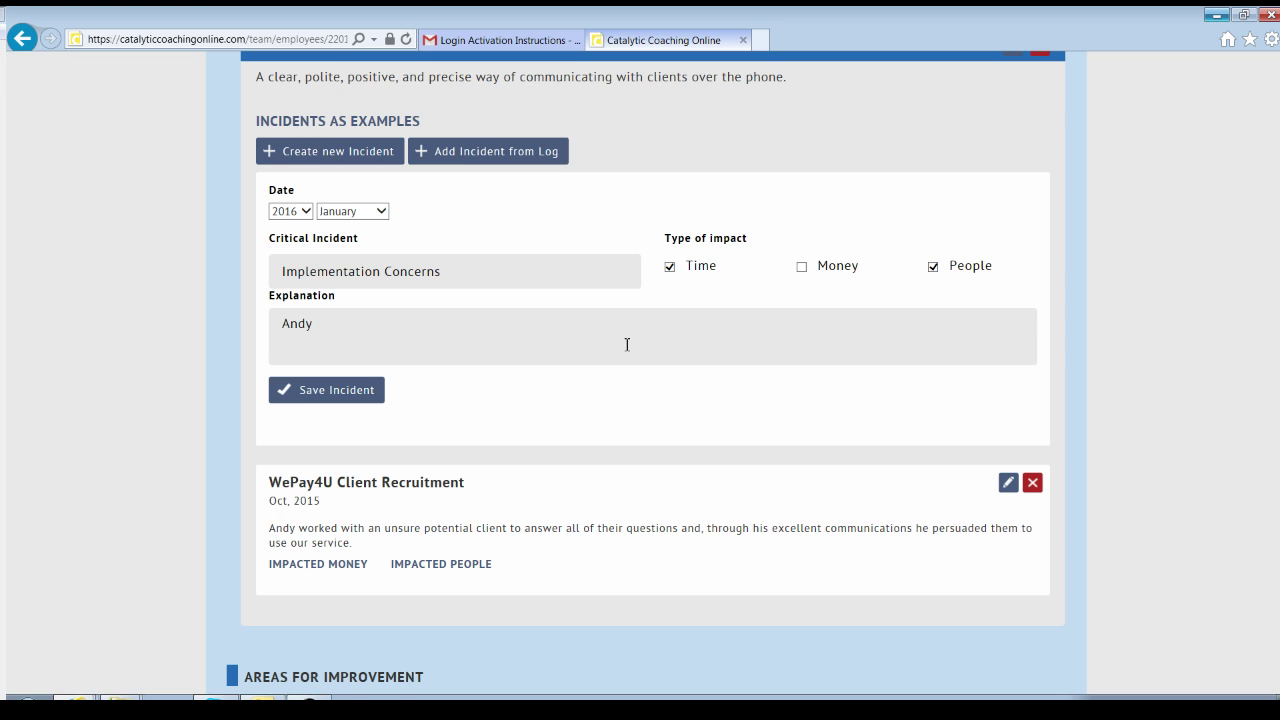
type("received, dealt with, and rerou")
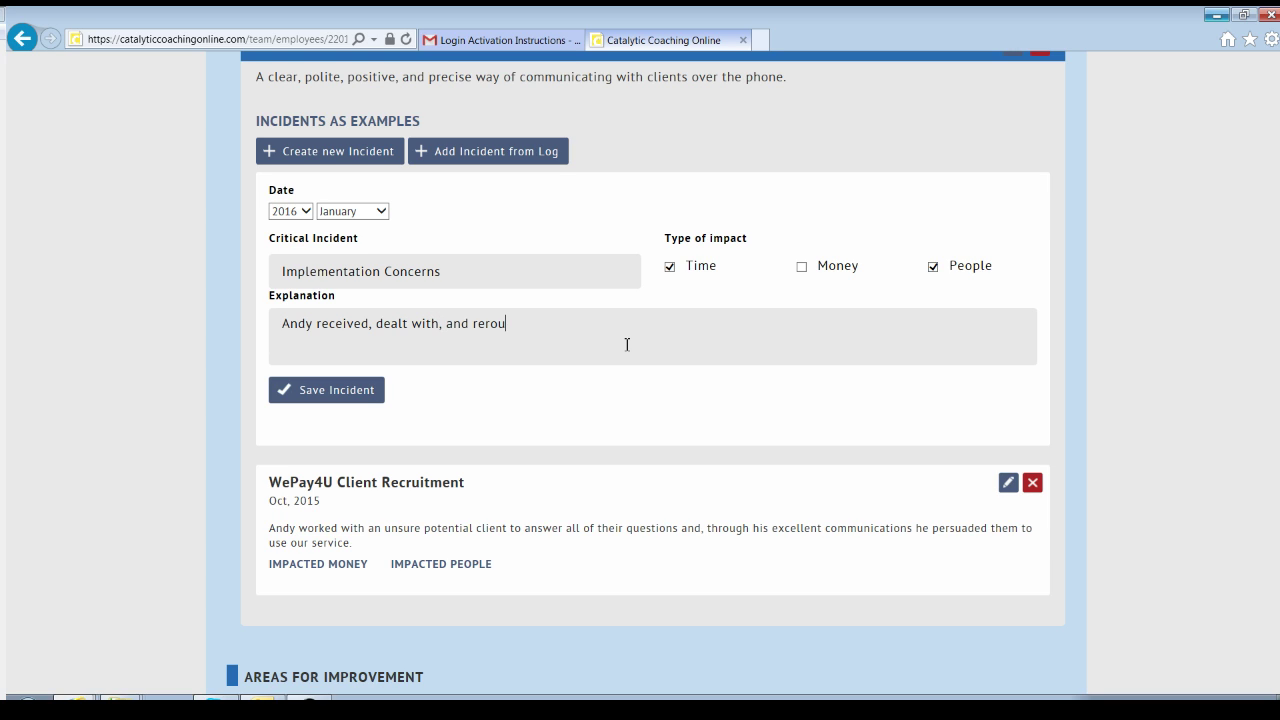
type("ted a customer complaint with the imple")
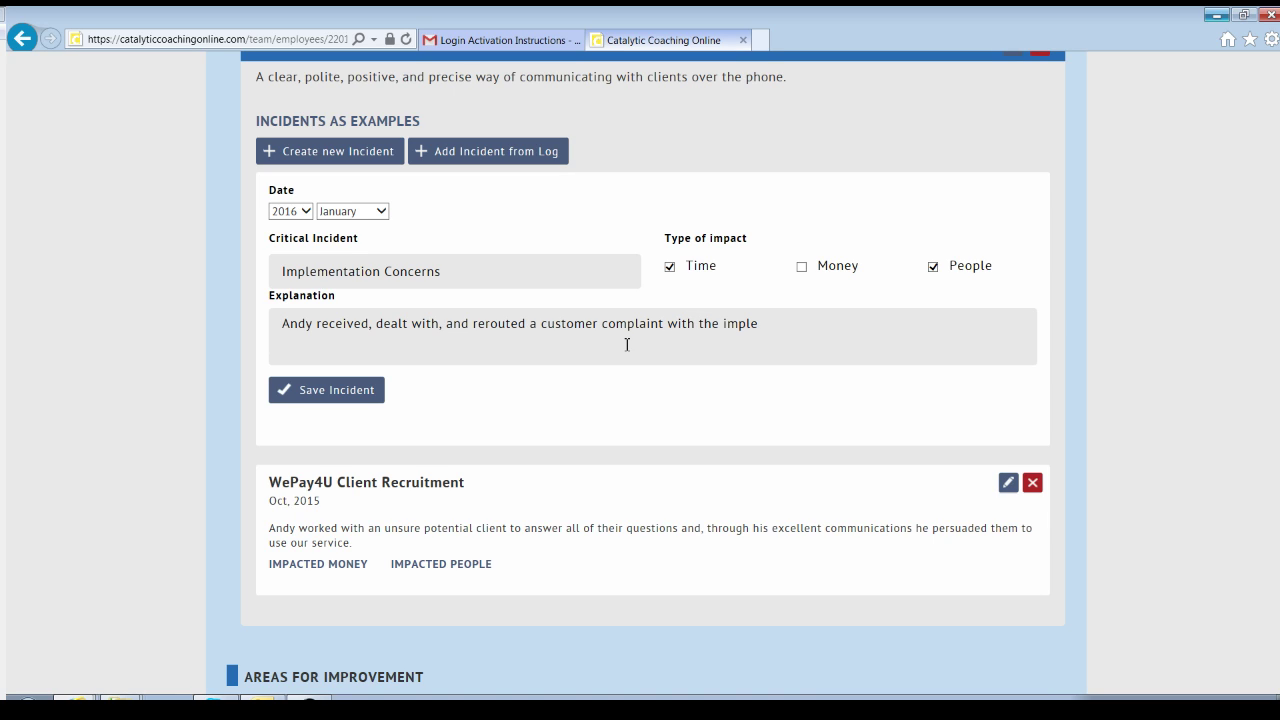
type("mentation process.")
left_click(320, 392)
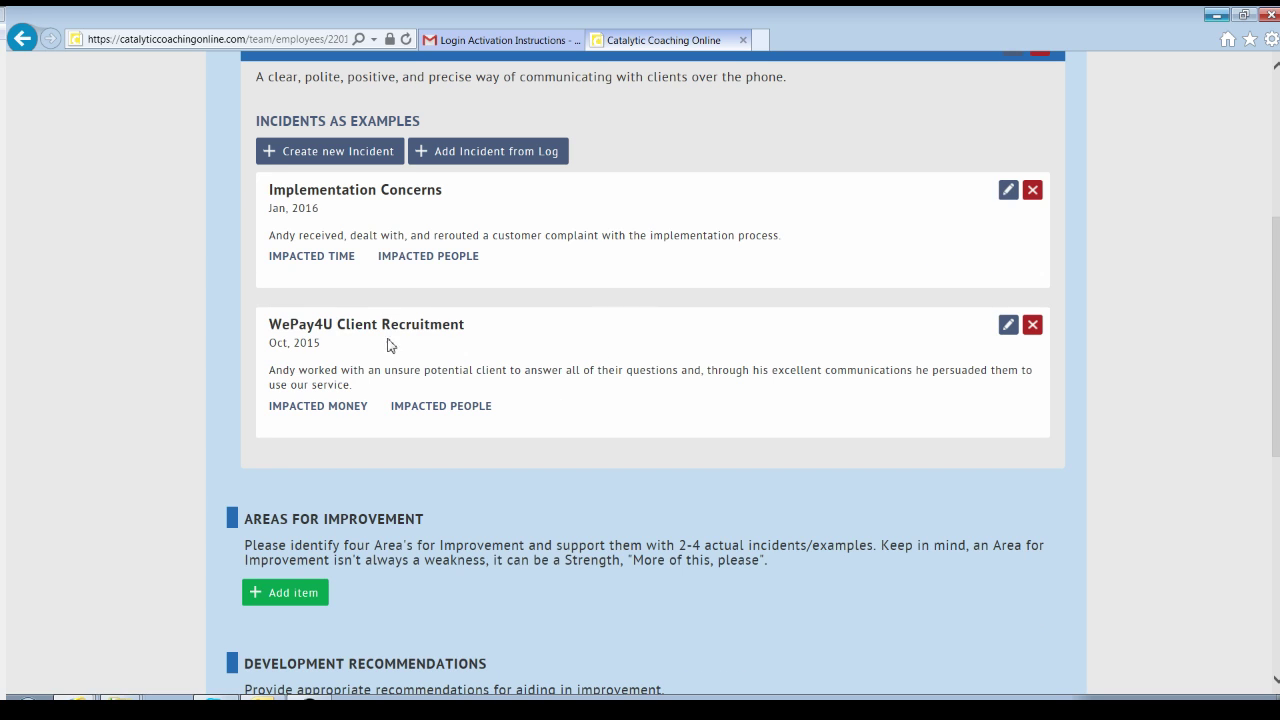
Review the Phone Demeanor strength together with its saved example incidents.
left_click_drag(287, 343, 203, 299)
left_click(440, 224)
scroll(368, 206, "up", 2)
scroll(385, 240, "up", 2)
scroll(414, 300, "down", 2)
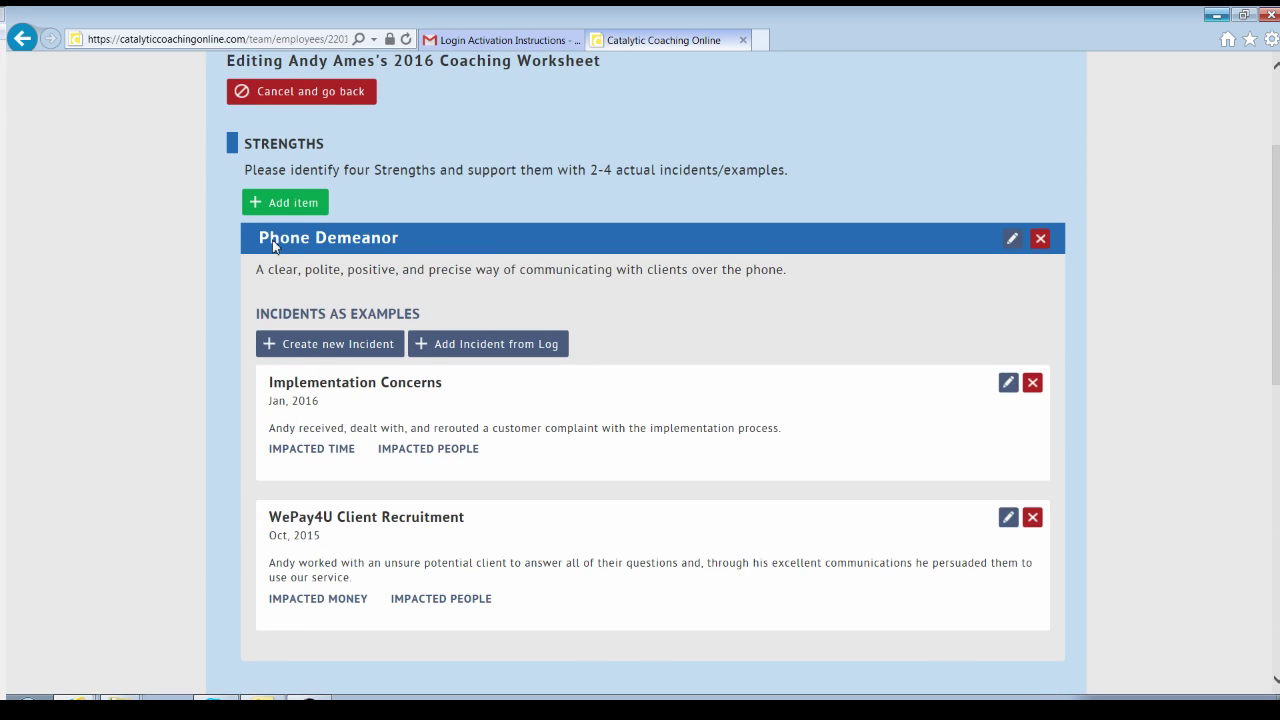
scroll(272, 244, "down", 2)
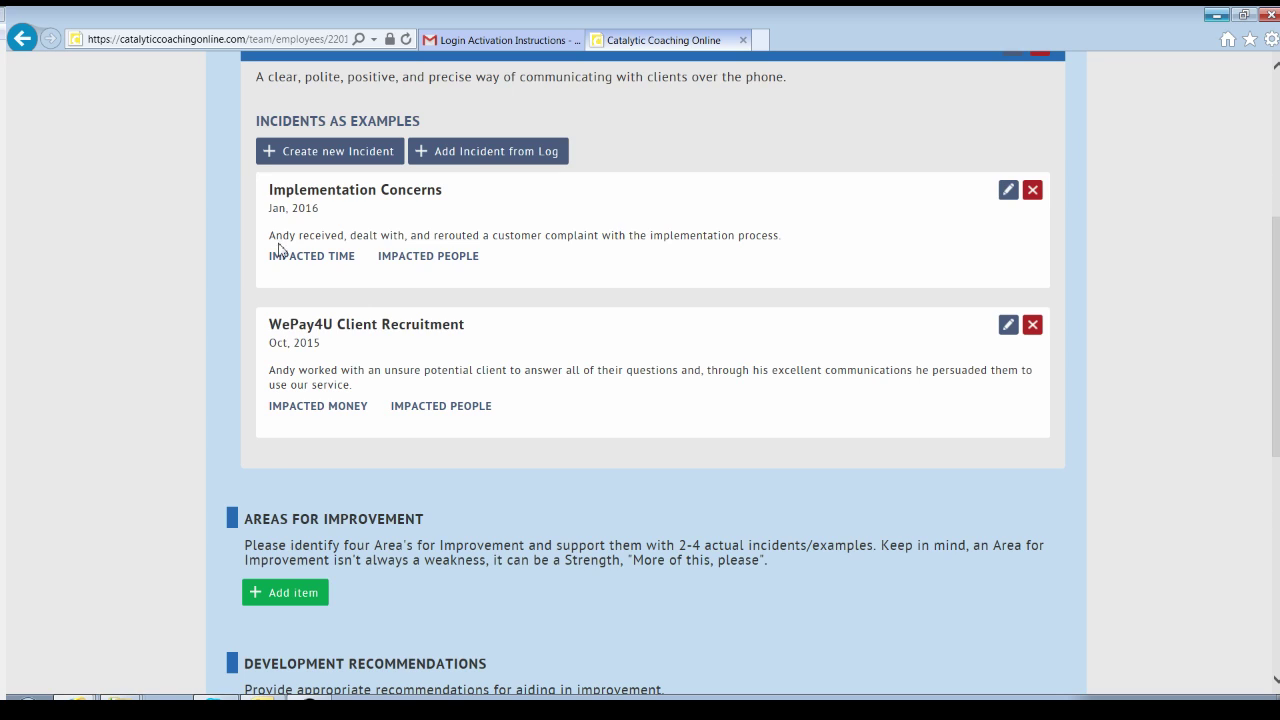
scroll(262, 168, "up", 1)
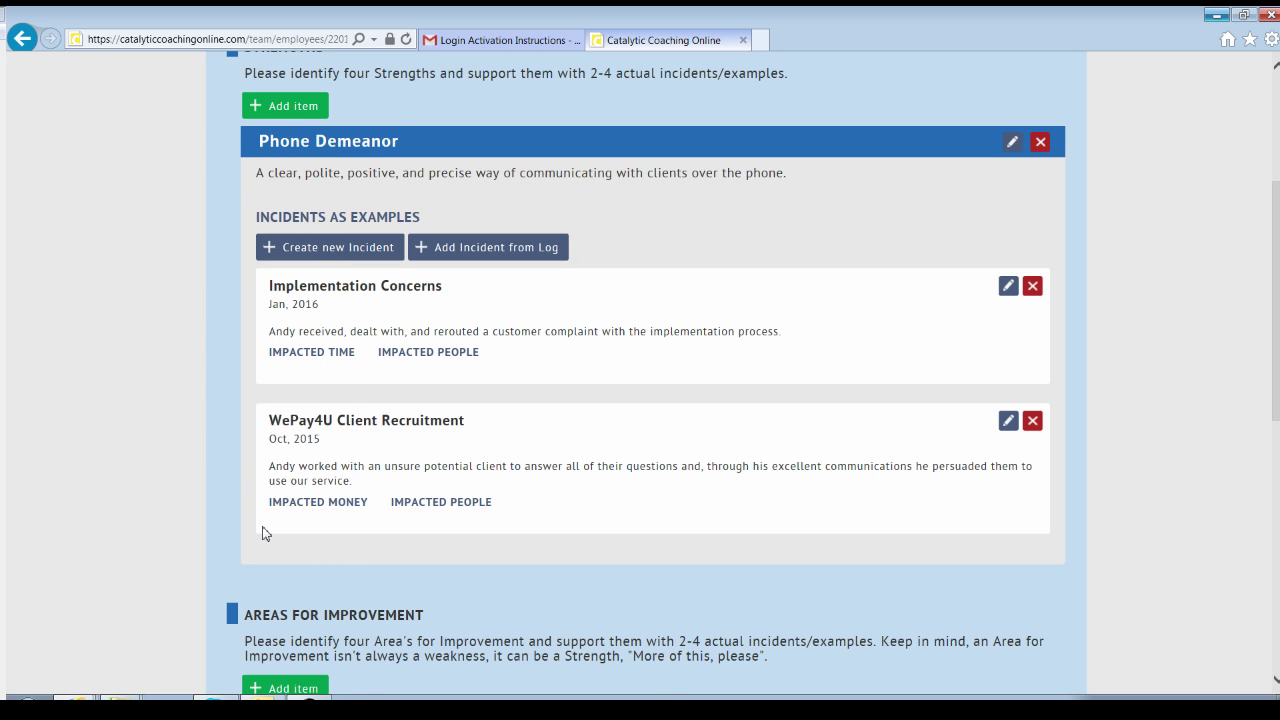
Add an area for improvement using the suggested headline "Phone Skills" and go to its clarification.
scroll(290, 515, "down", 4)
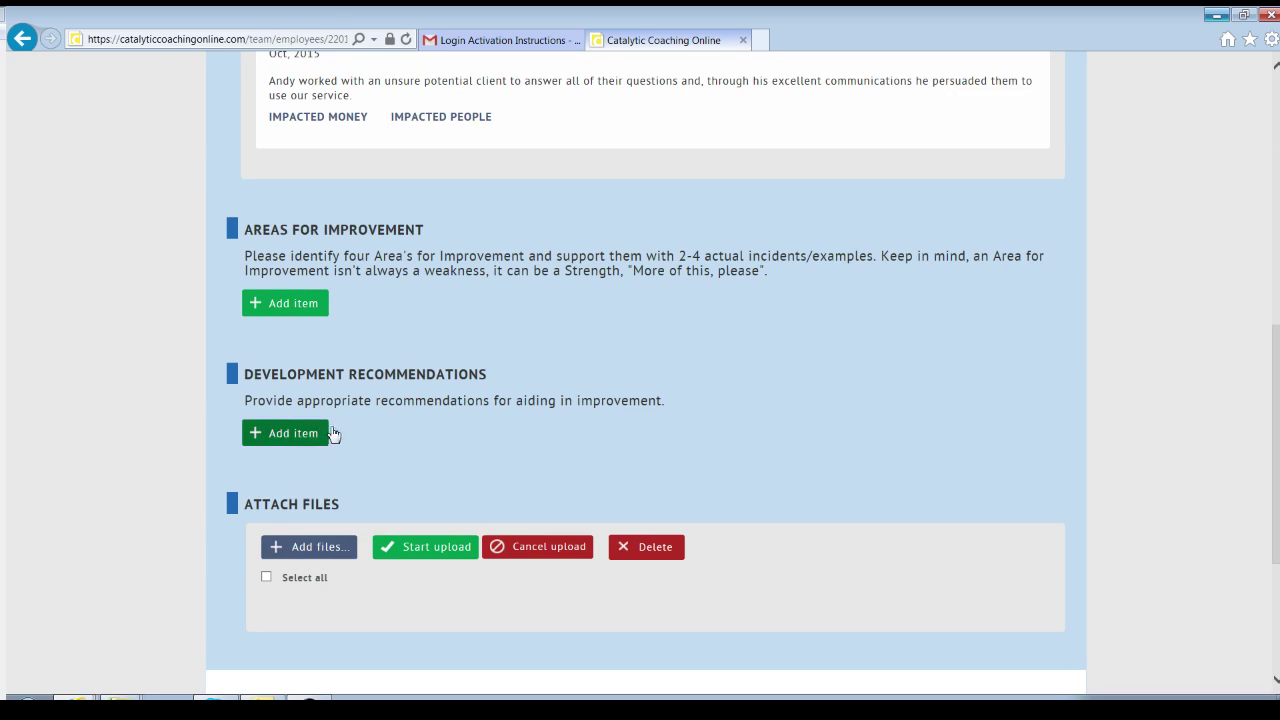
left_click(311, 306)
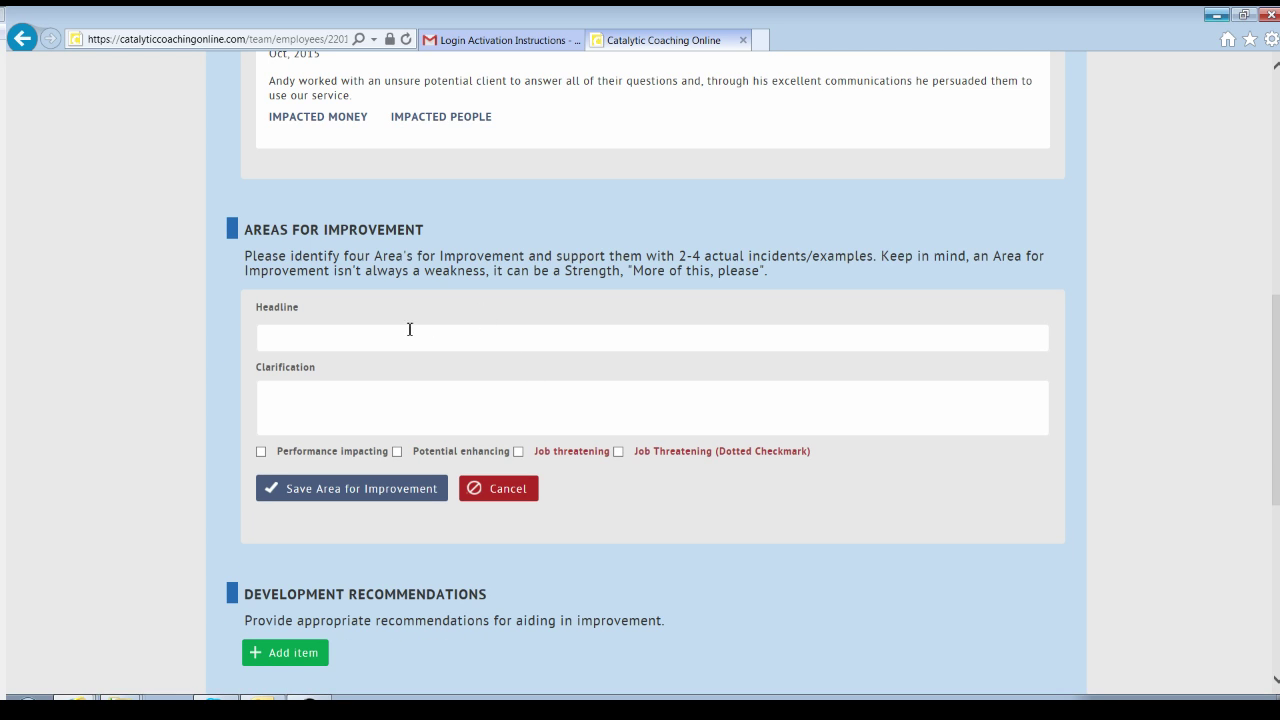
left_click(332, 335)
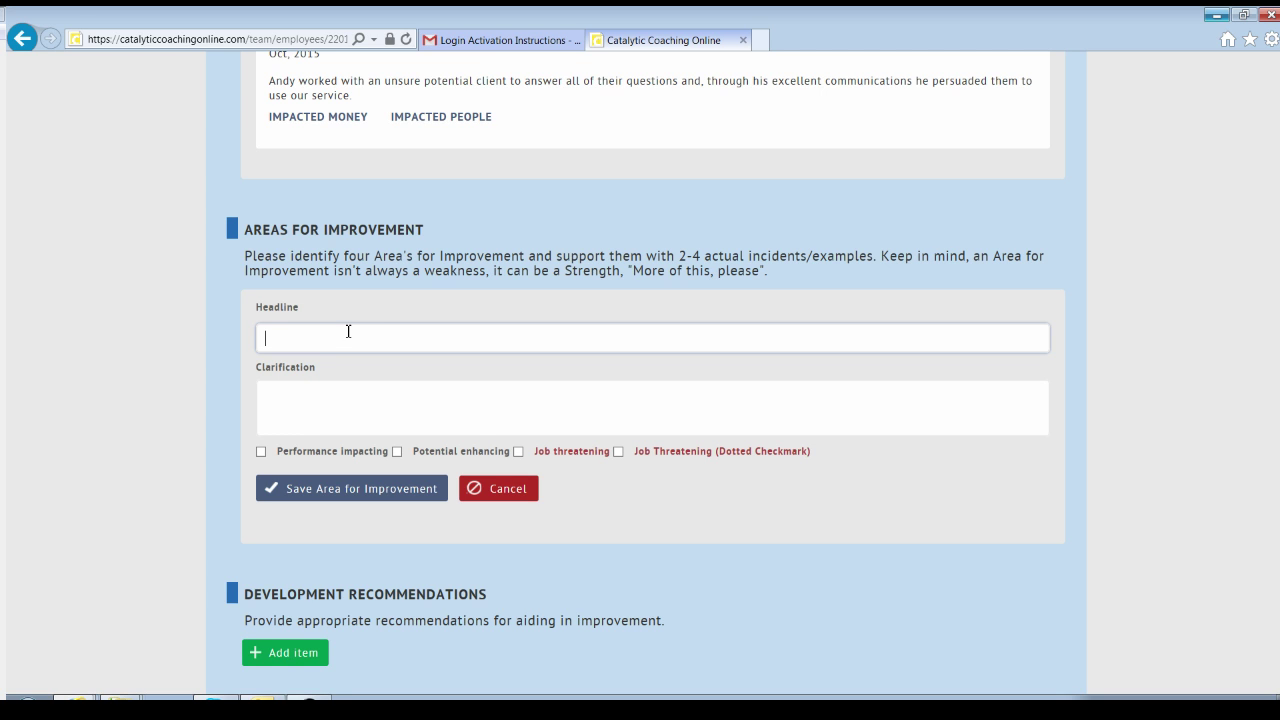
scroll(466, 208, "up", 3)
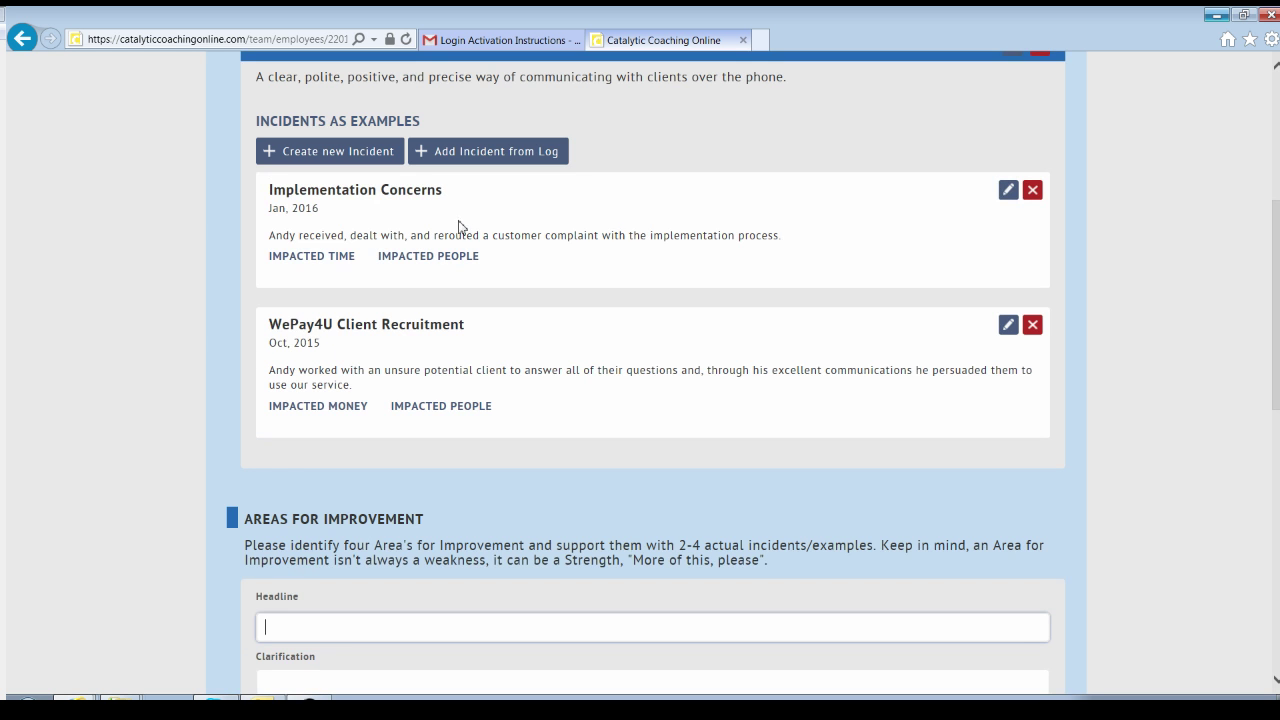
scroll(462, 235, "up", 1)
scroll(440, 258, "up", 1)
scroll(360, 300, "down", 5)
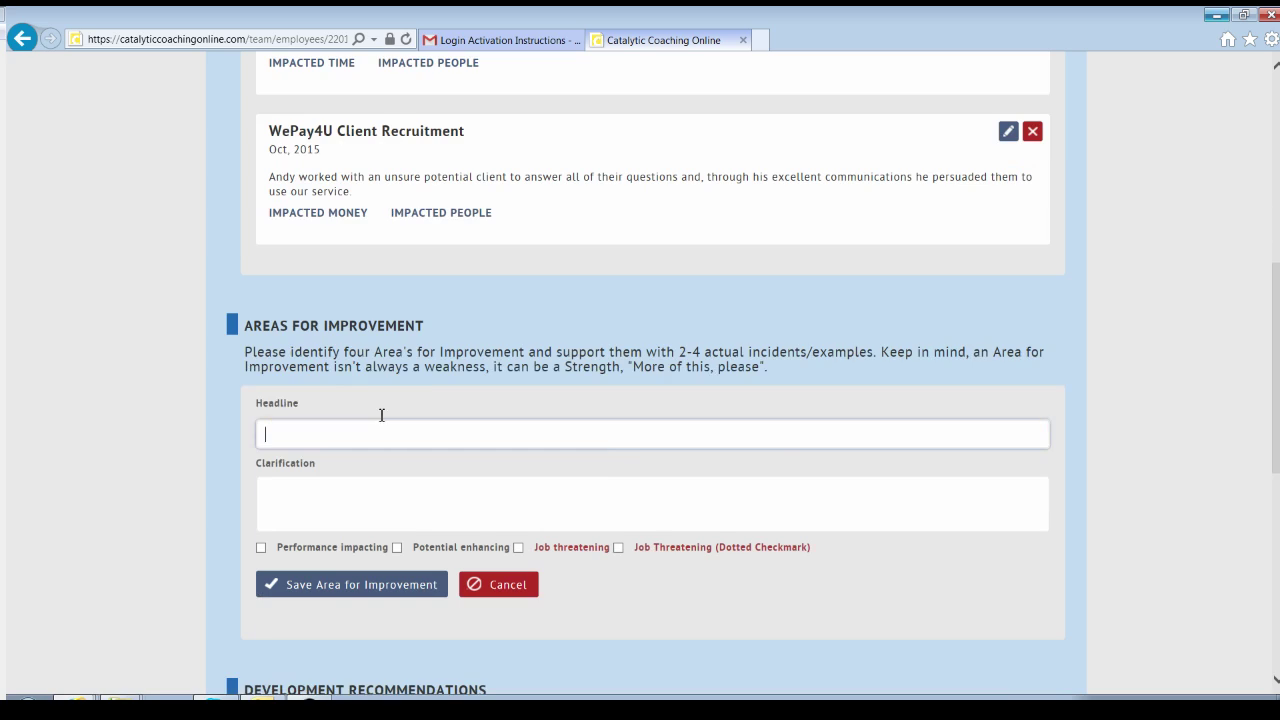
scroll(388, 400, "down", 1)
type("Phone")
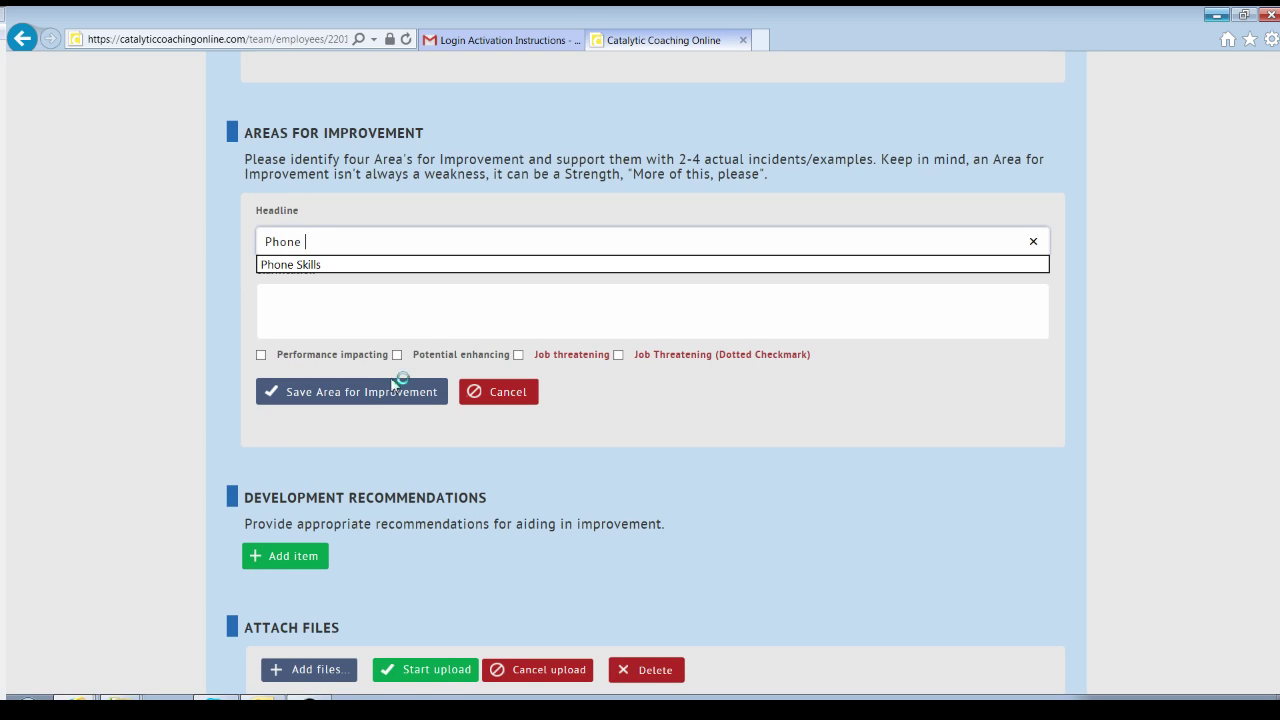
key("Down")
key("Return")
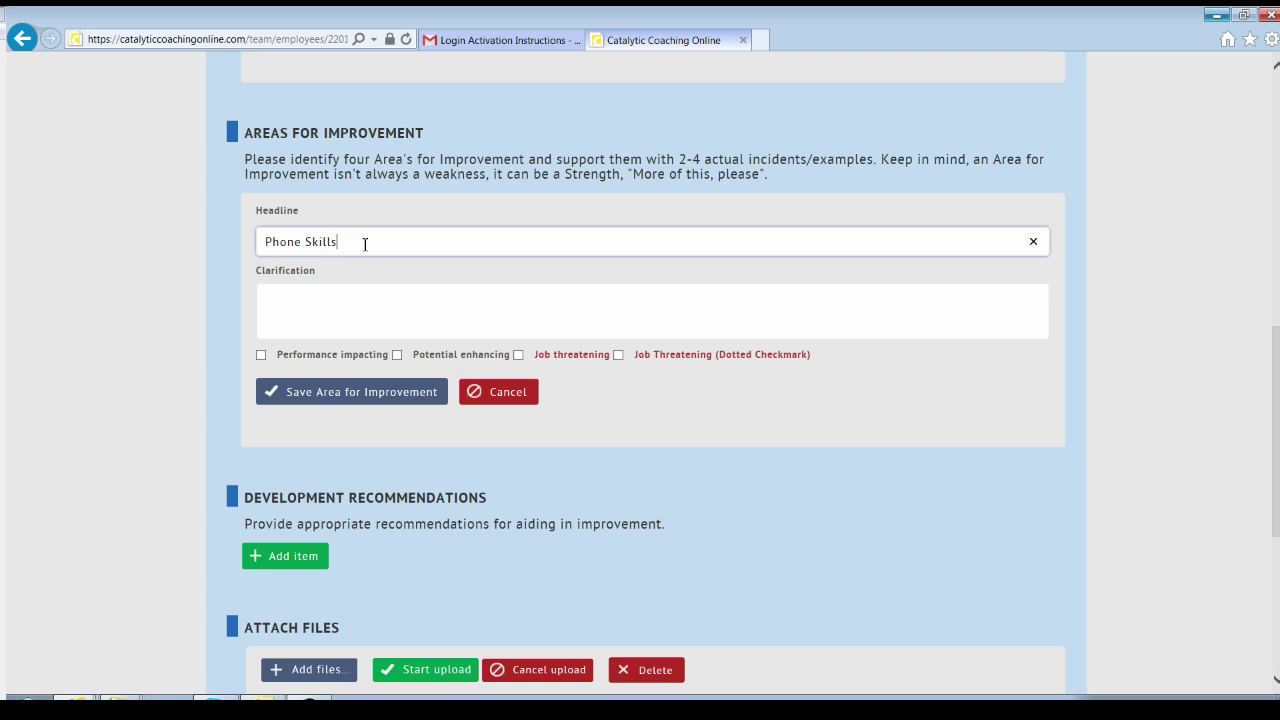
left_click(368, 296)
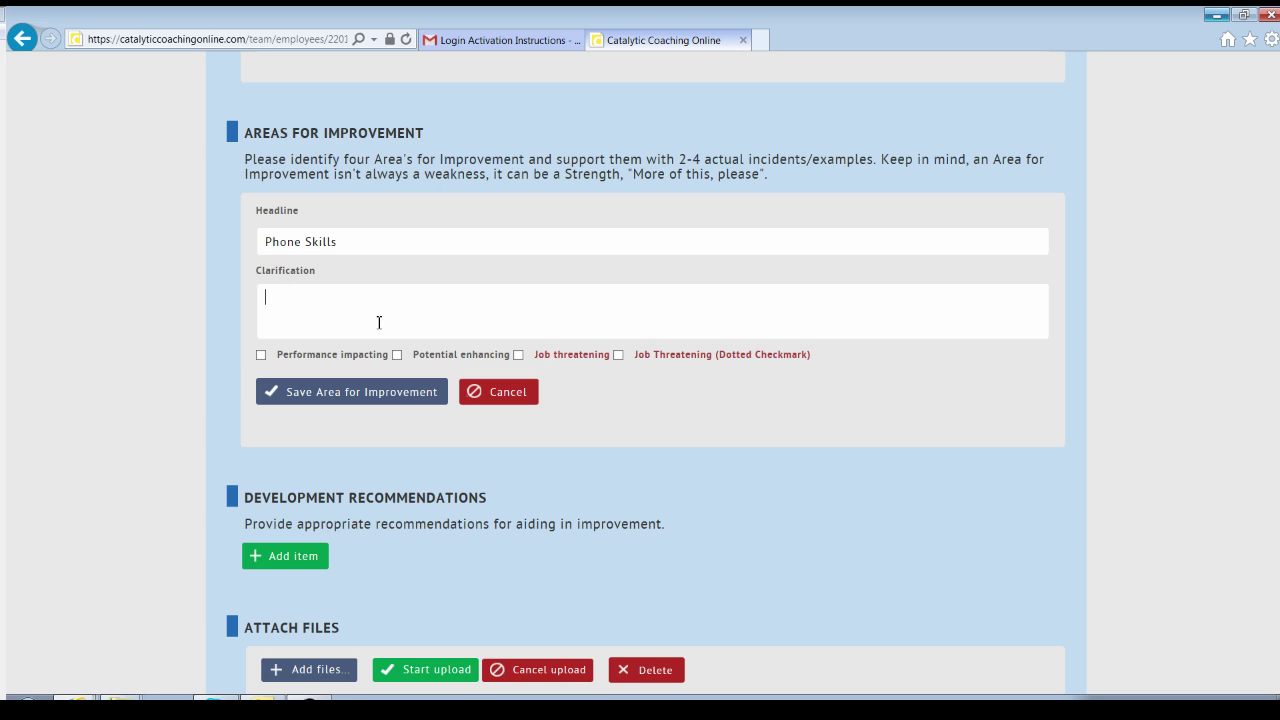
left_click(262, 358)
left_click(262, 358)
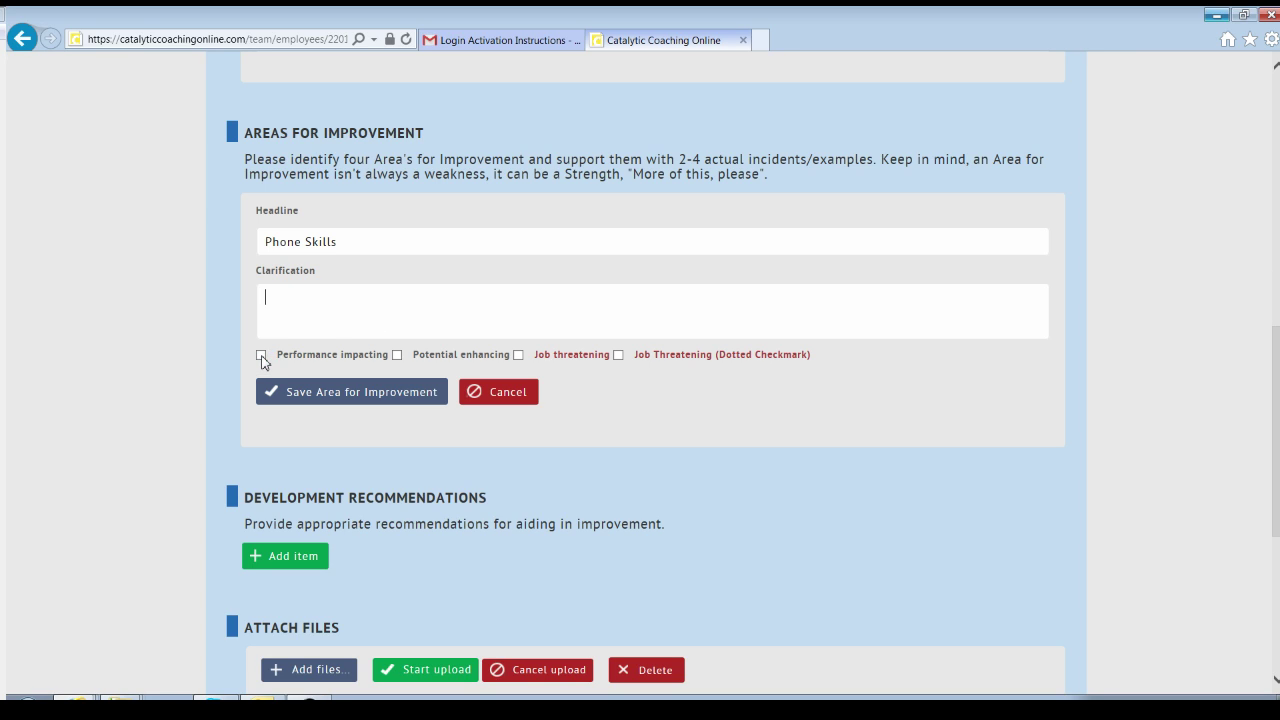
left_click(262, 358)
left_click(518, 355)
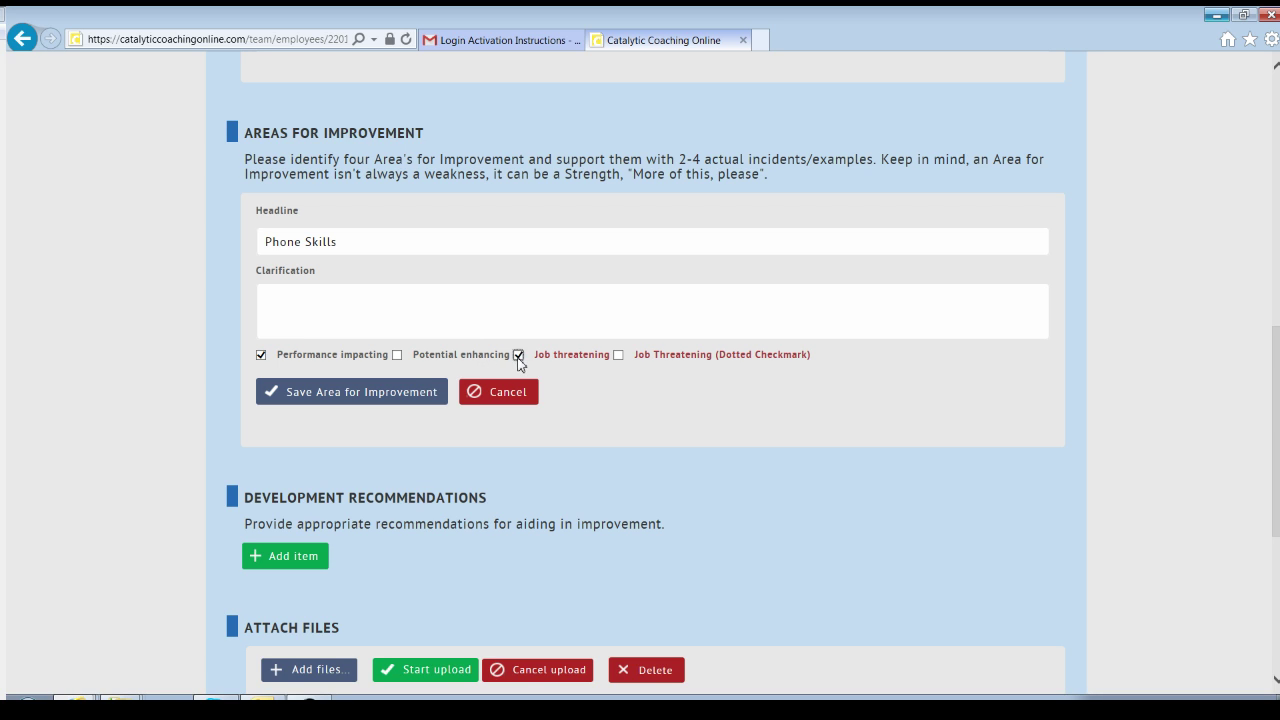
left_click(397, 355)
left_click(518, 356)
left_click(261, 355)
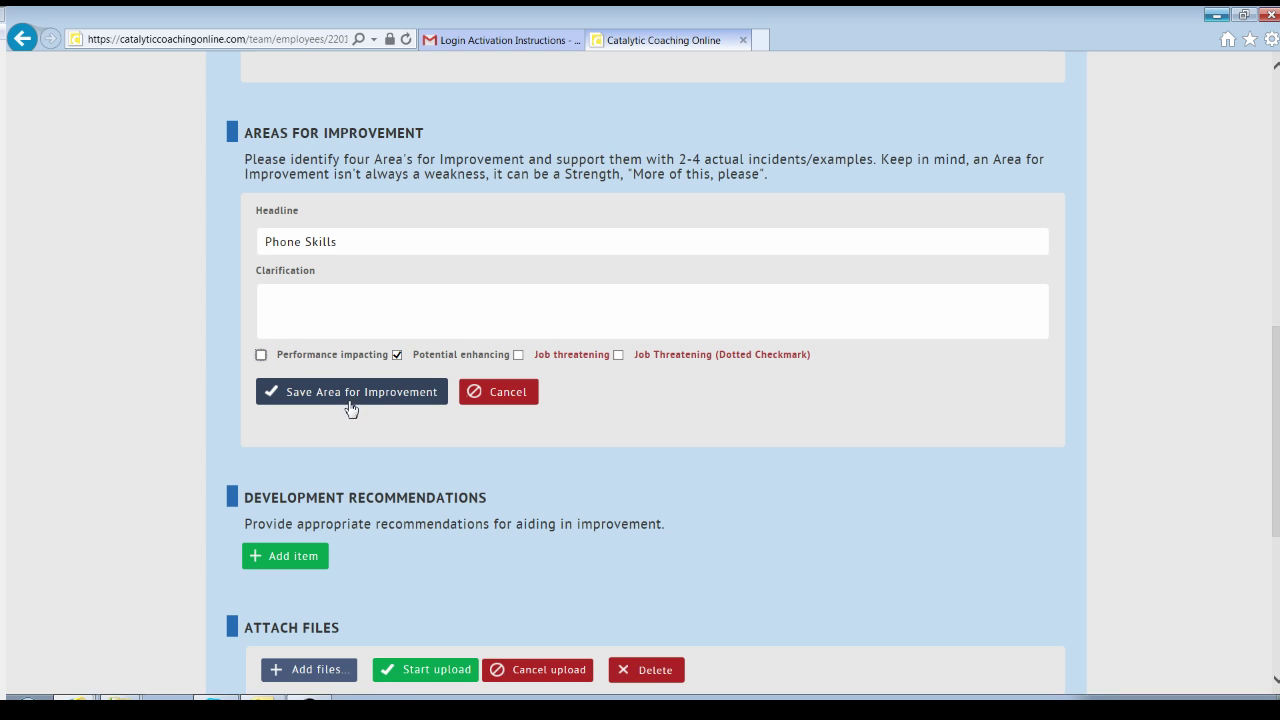
left_click(261, 355)
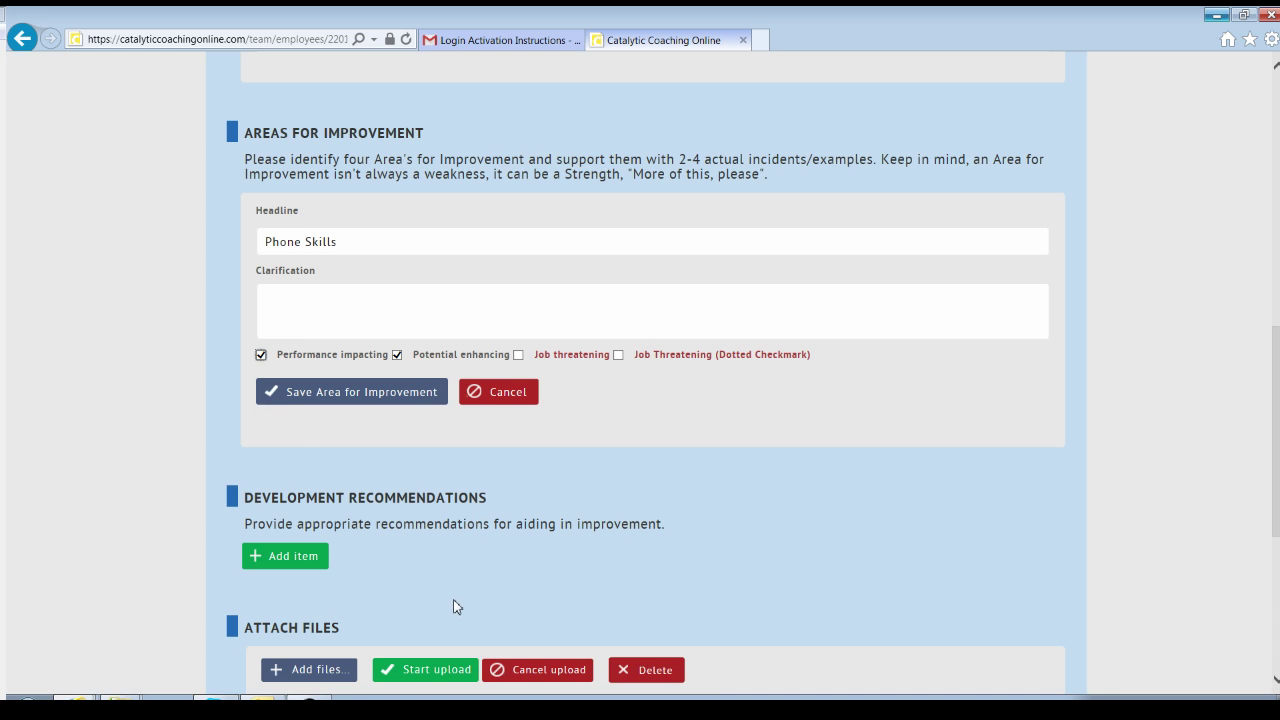
left_click(261, 354)
left_click(397, 355)
left_click(518, 355)
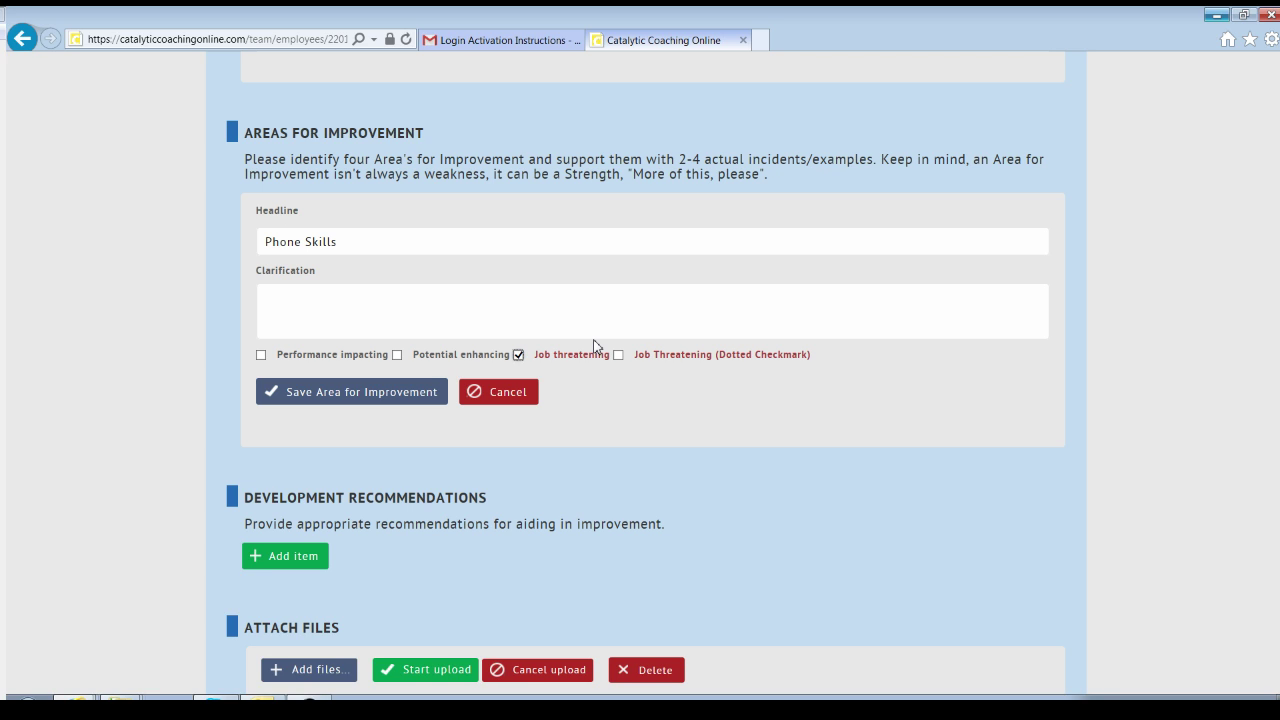
left_click(518, 355)
Mark the Phone Skills area for improvement as Performance impacting.
left_click(261, 355)
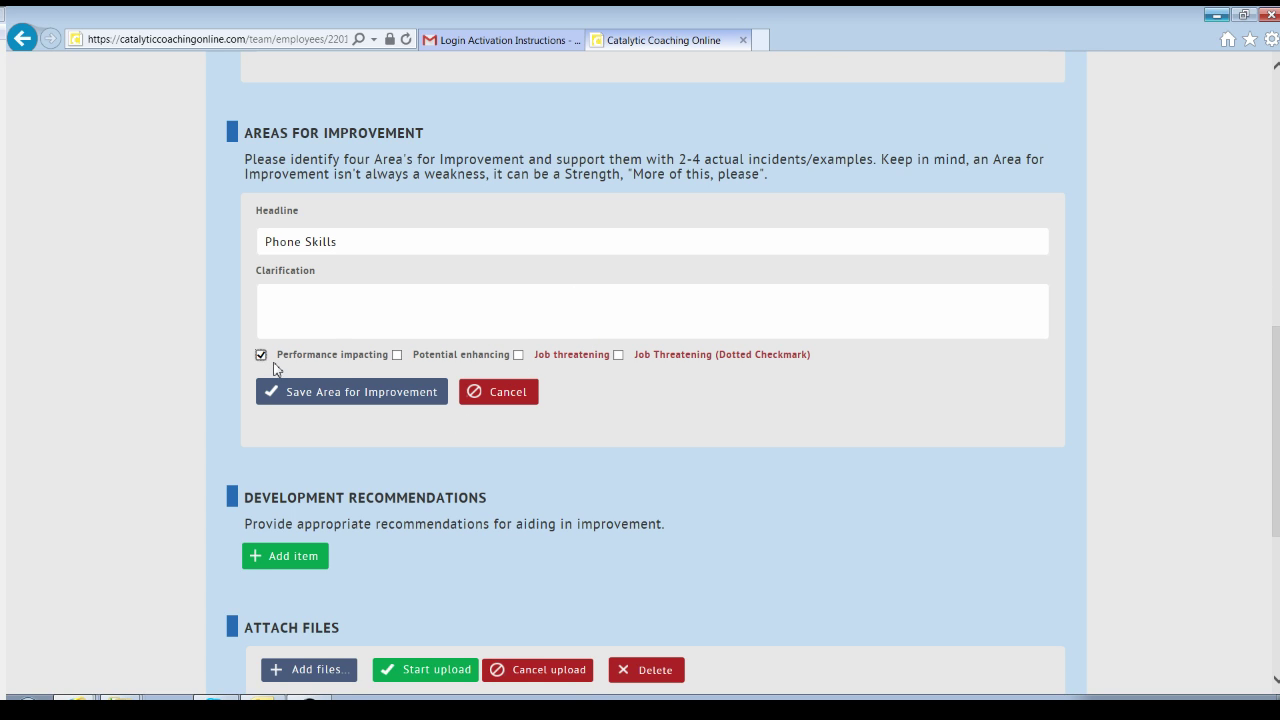
Extend the headline of the Phone Skills area for improvement to "Phone Skills - Salesforce".
left_click(372, 290)
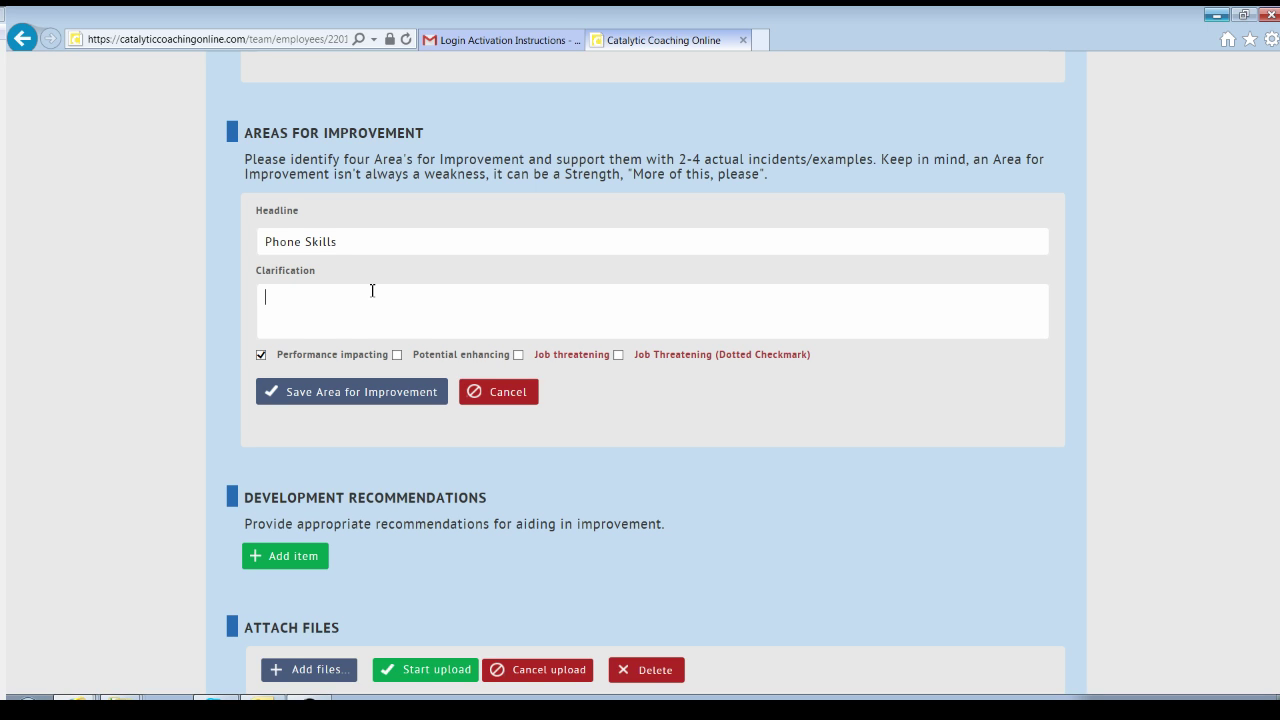
left_click(406, 244)
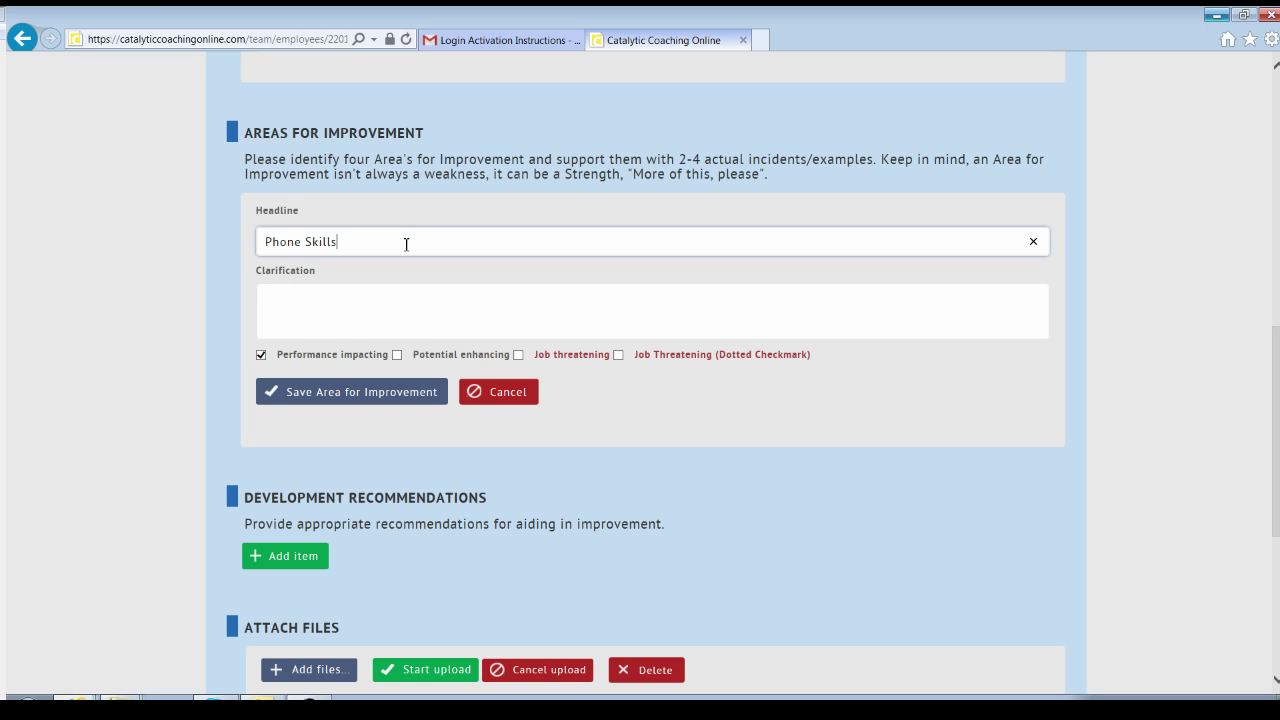
type("-0")
key("BackSpace")
type("Salesf")
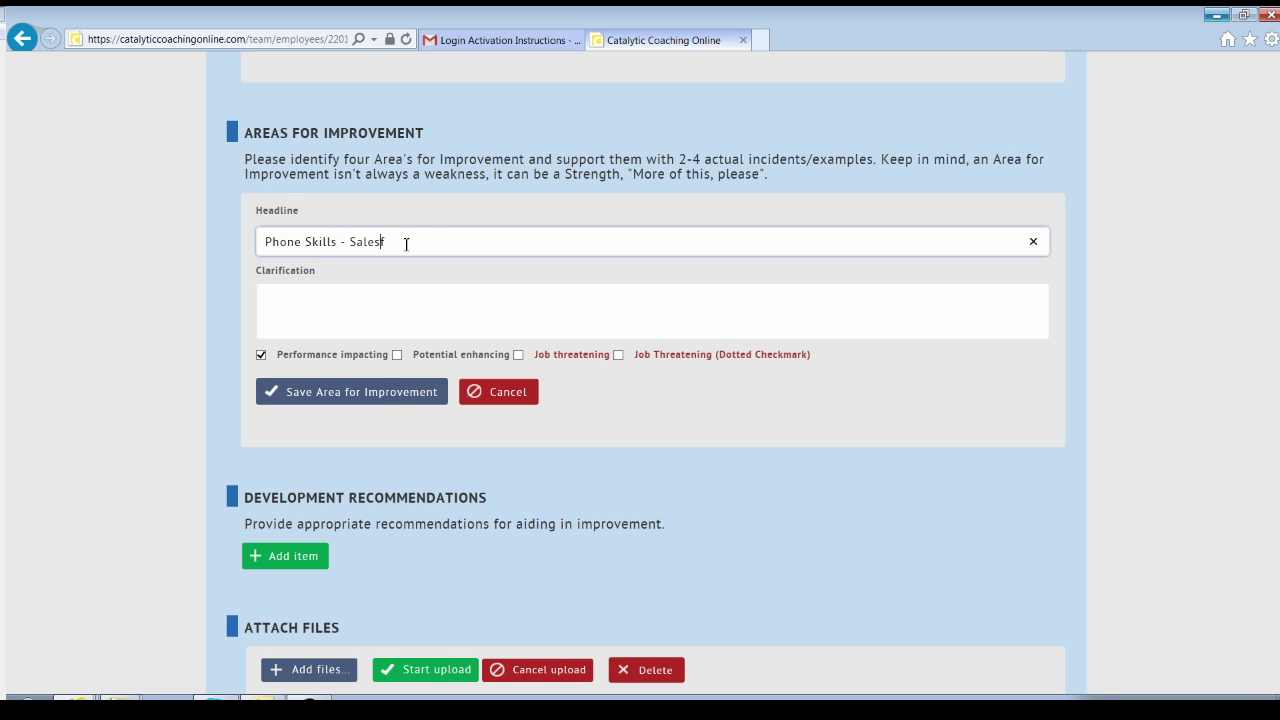
type("orce")
Clarify that the employee could improve his phone skills by consistently logging calls into the Salesforce system, and save the area for improvement.
left_click(430, 318)
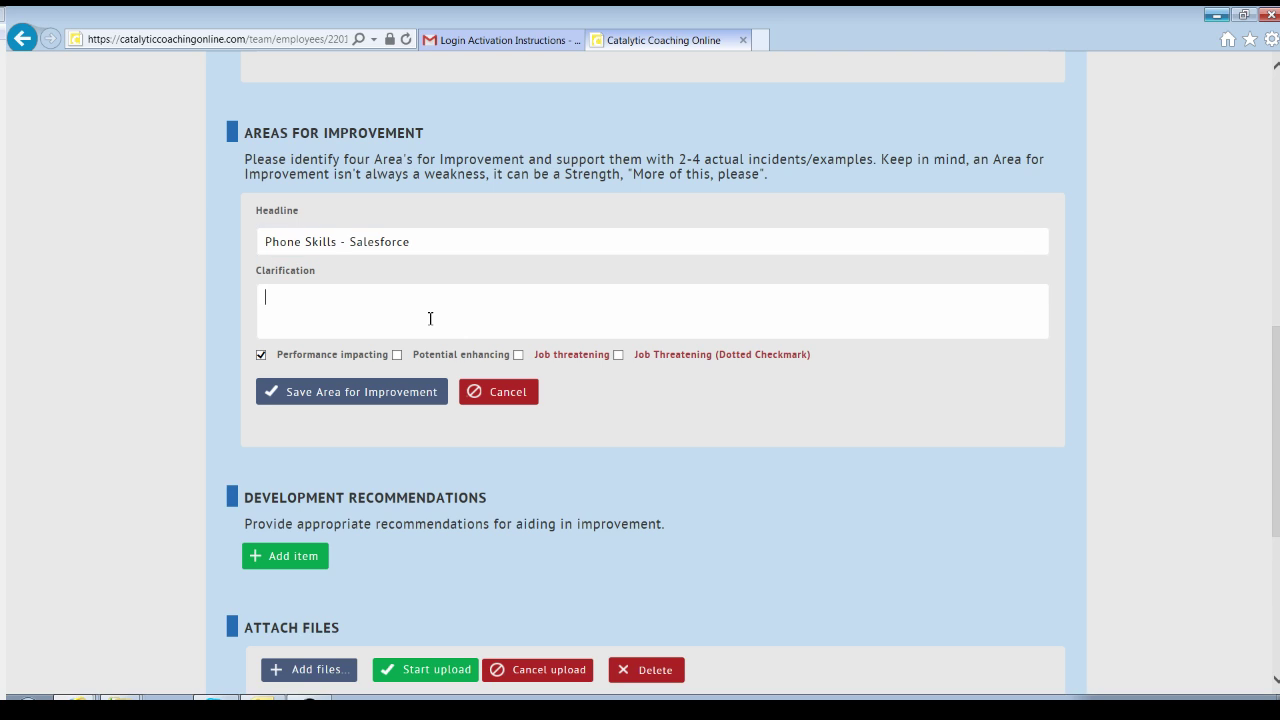
type("Andy could")
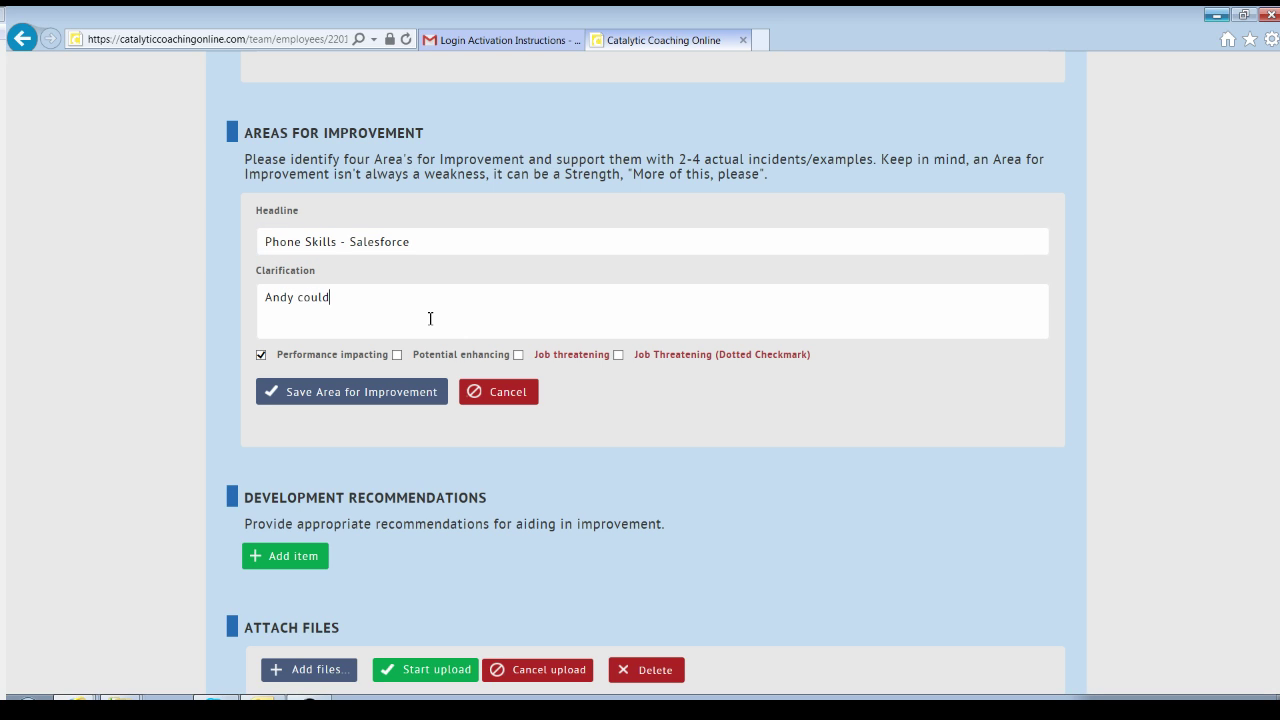
type(" improve his phone skills by consistently logging c")
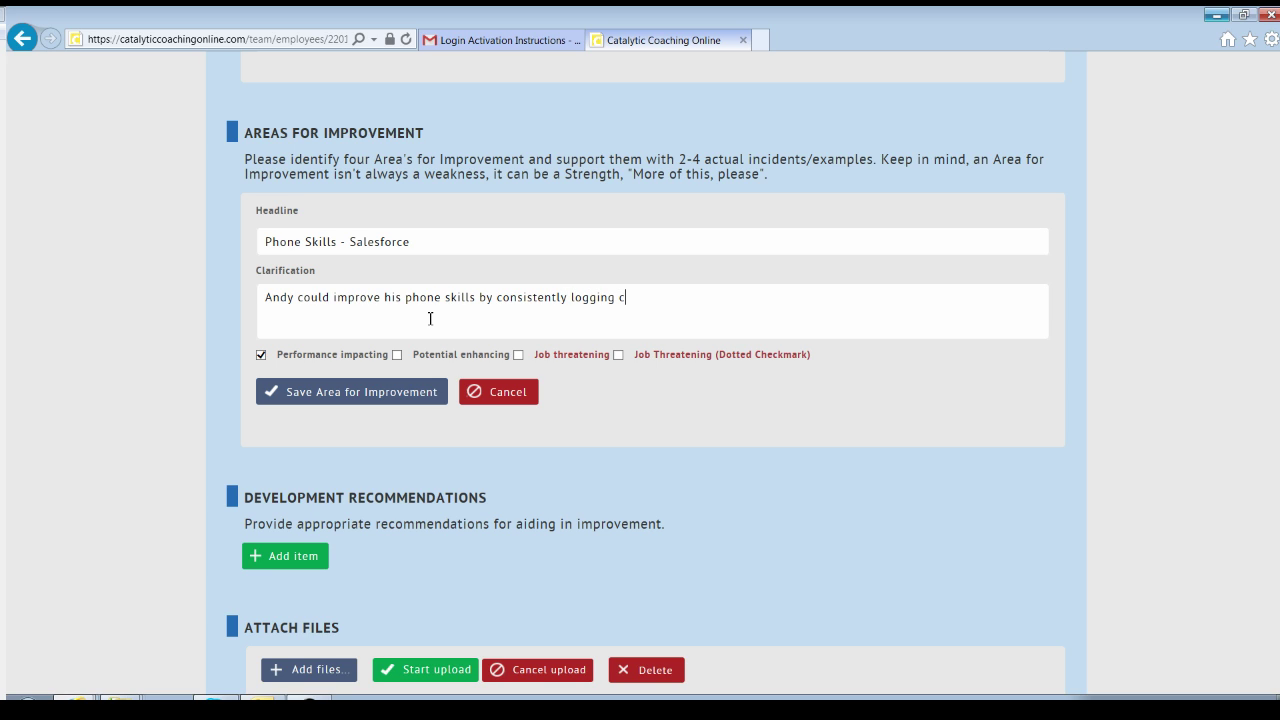
type("alls into the Salesforce system")
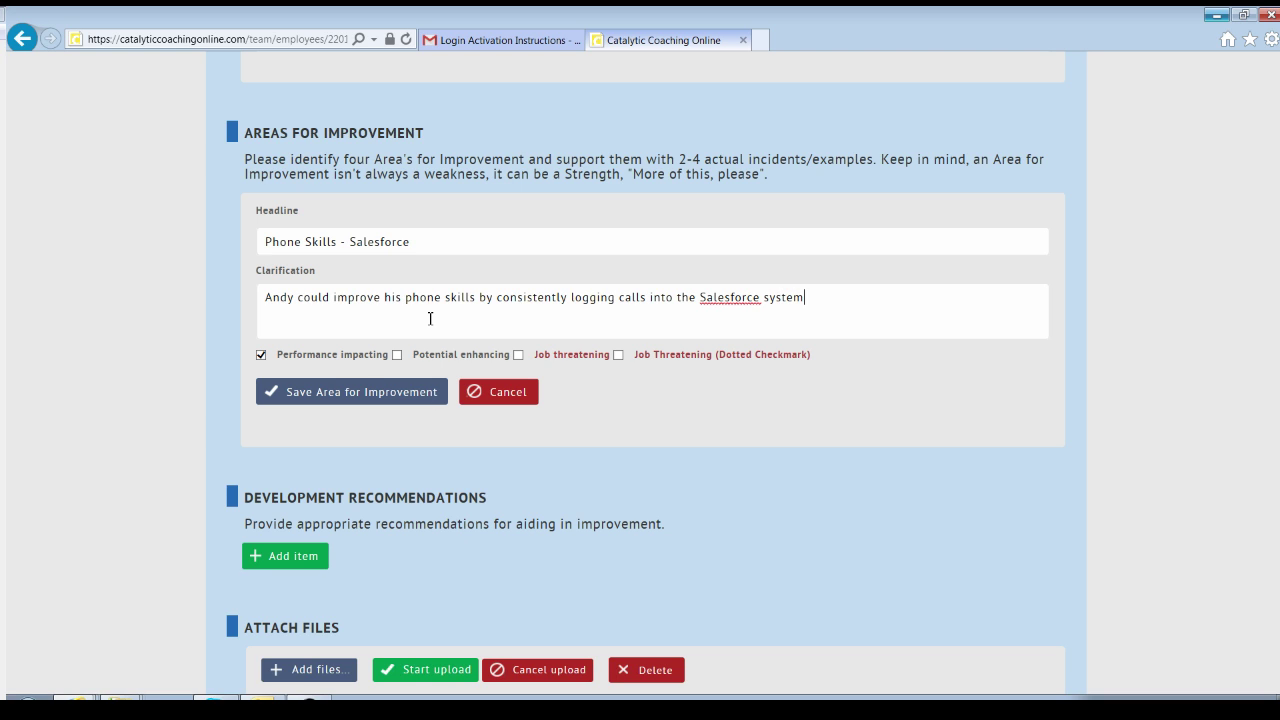
type(".")
left_click(338, 392)
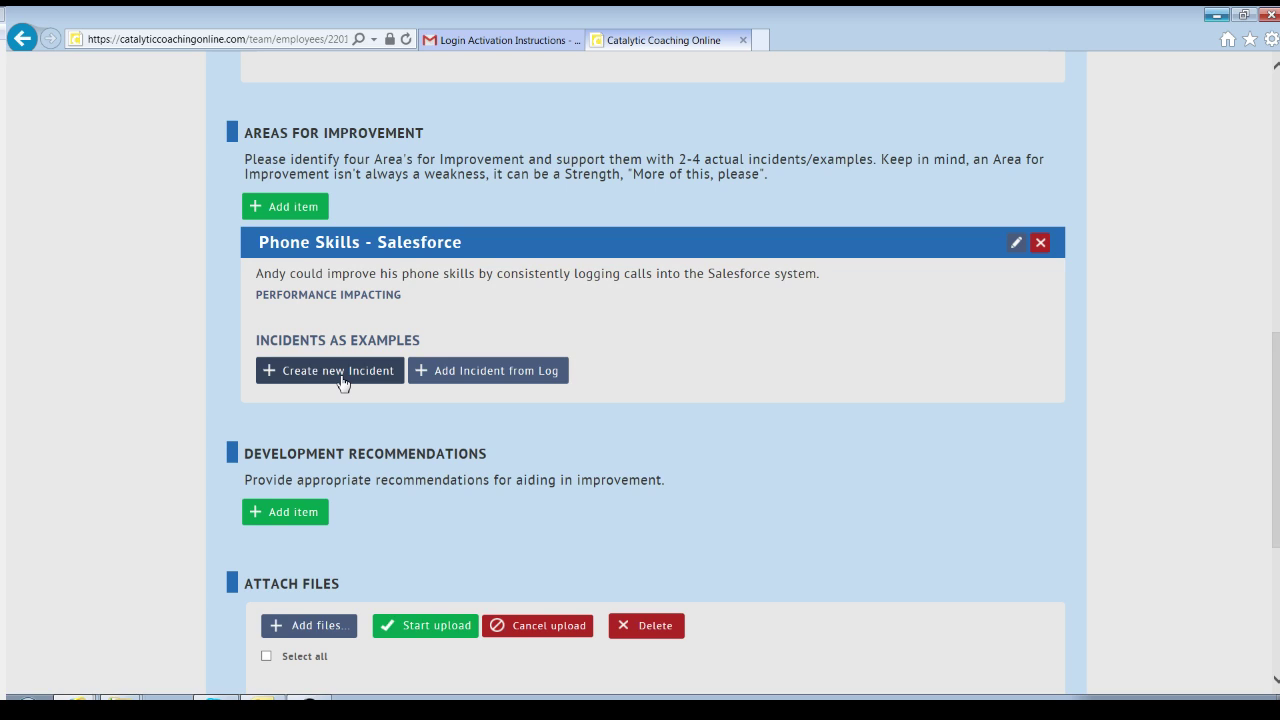
Create a new example incident for Phone Skills - Salesforce and try to save it with the critical incident and explanation blank.
left_click(341, 383)
scroll(457, 470, "down", 2)
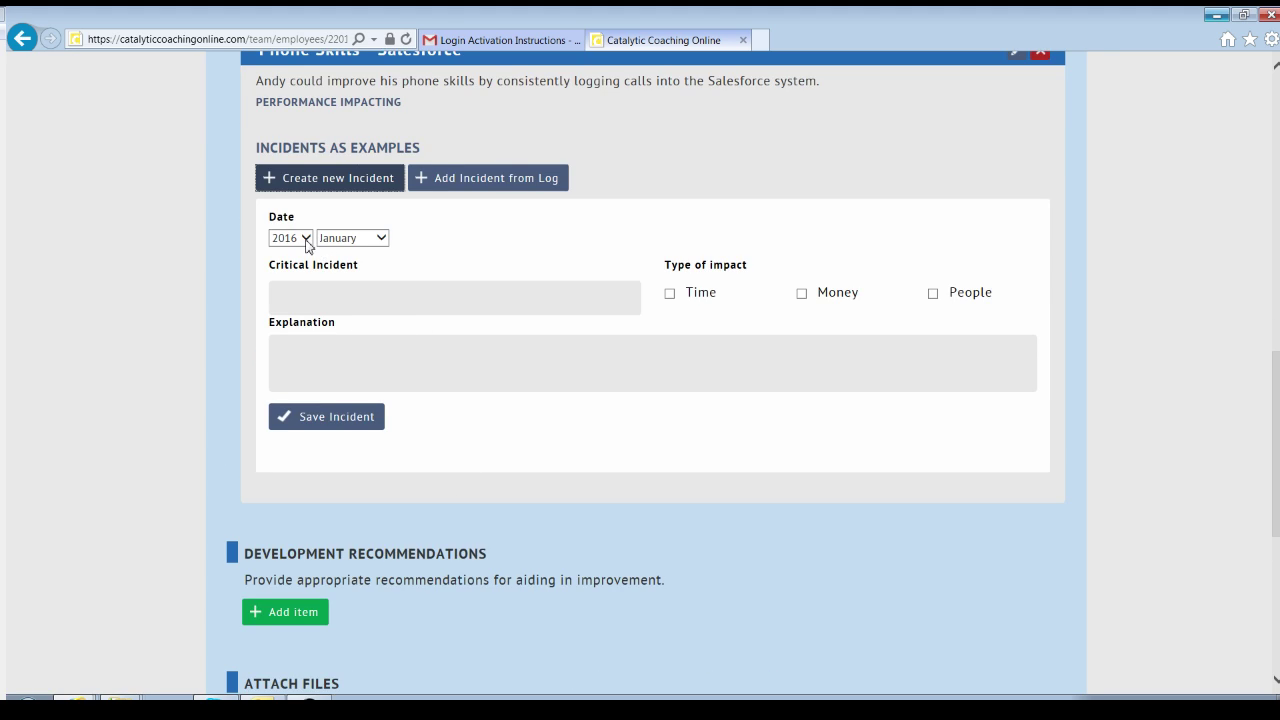
left_click(575, 292)
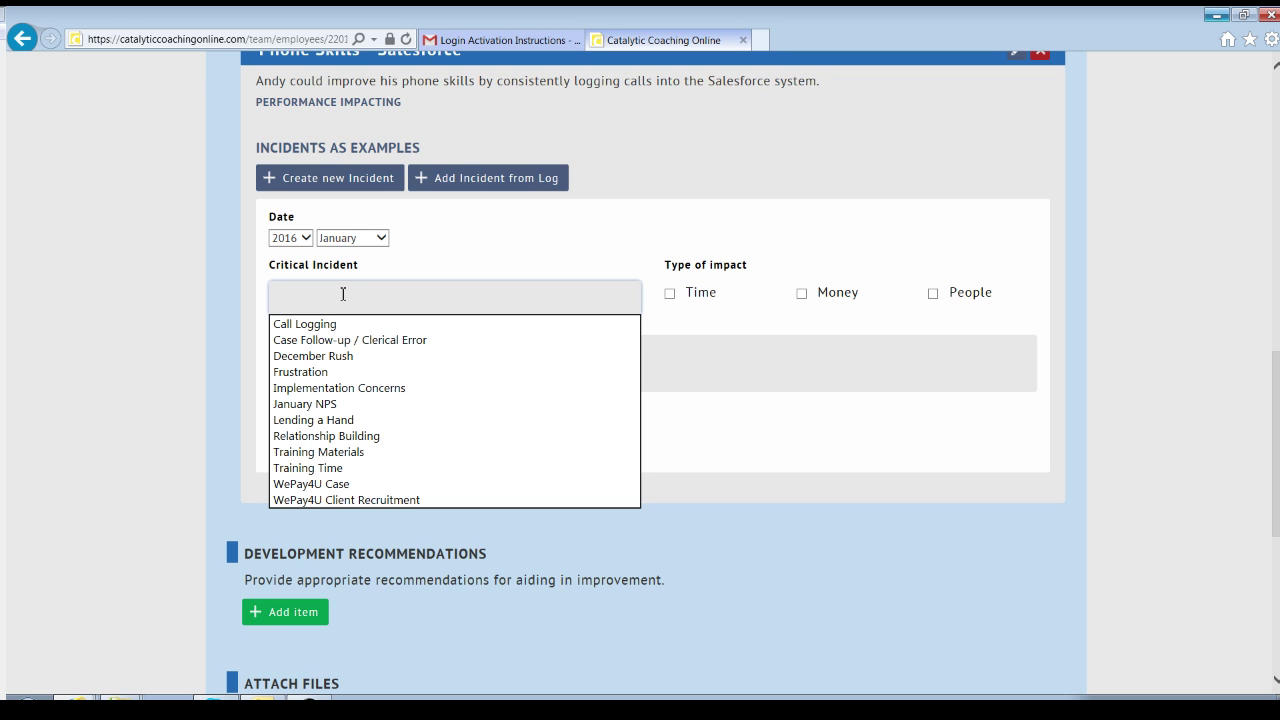
left_click(691, 362)
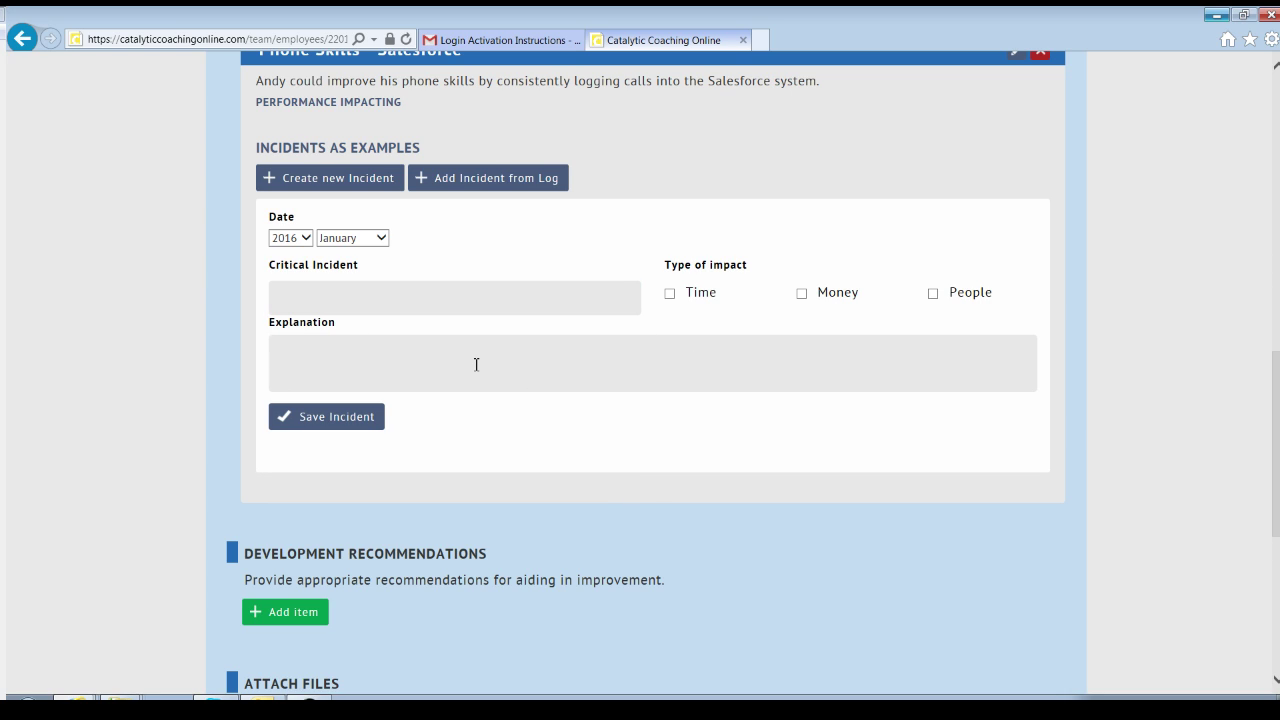
left_click(288, 300)
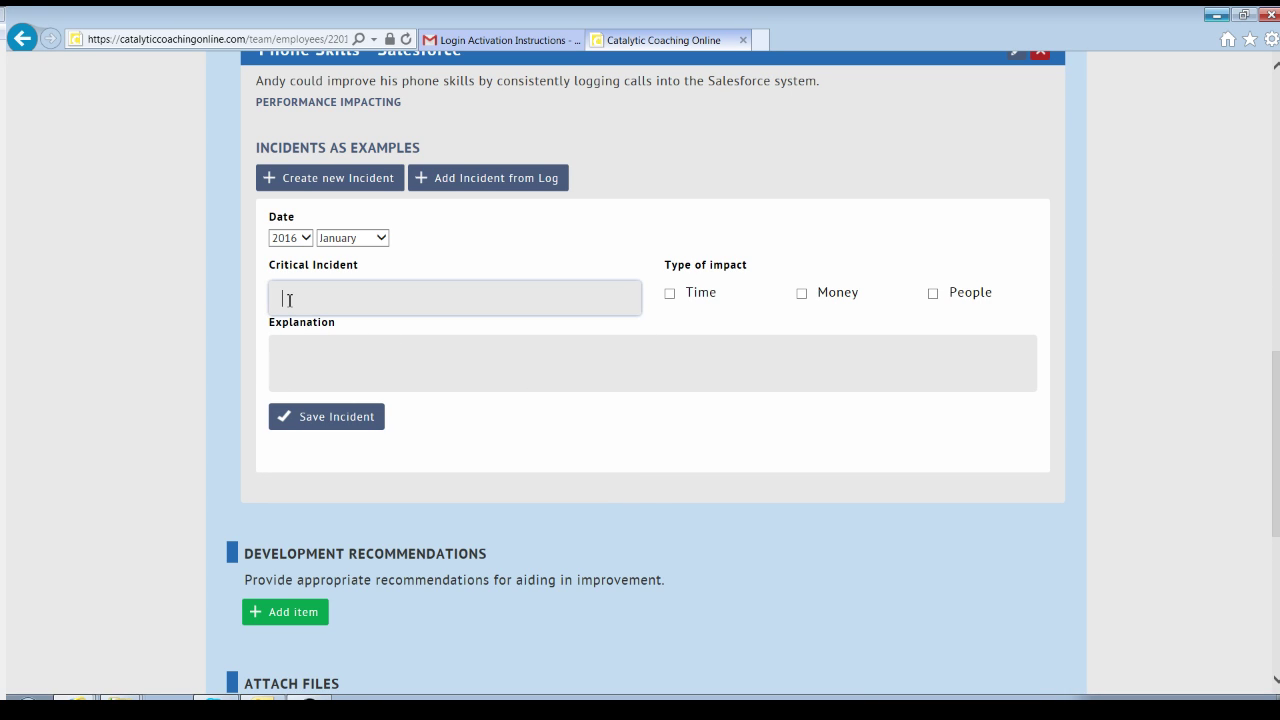
left_click(336, 416)
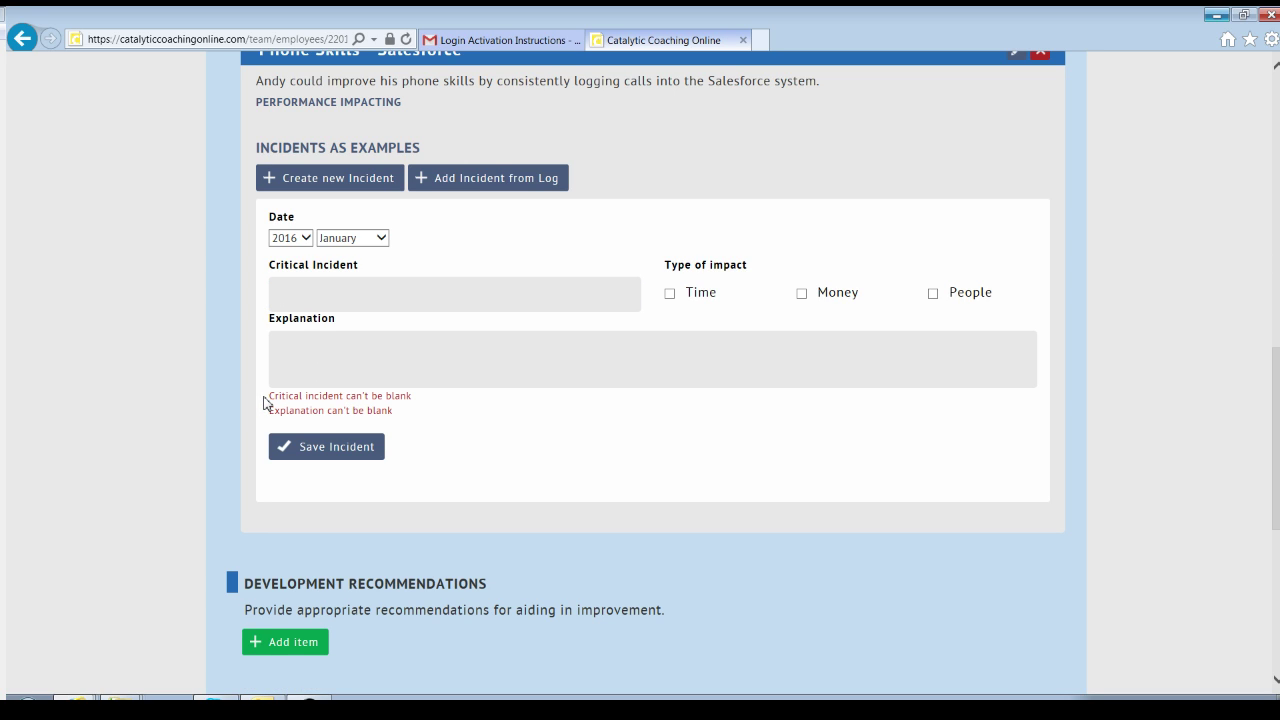
left_click_drag(269, 396, 414, 408)
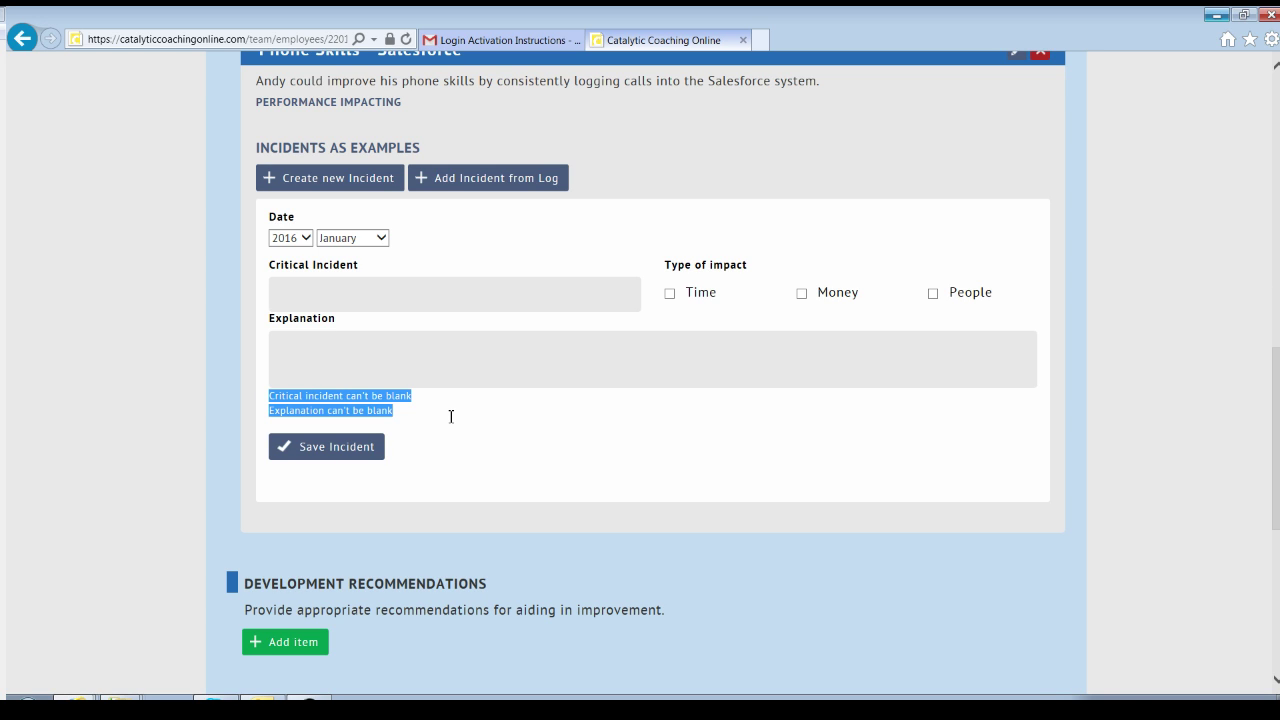
Enter "-" as both the critical incident and the explanation, and save the January 2016 incident.
left_click(381, 300)
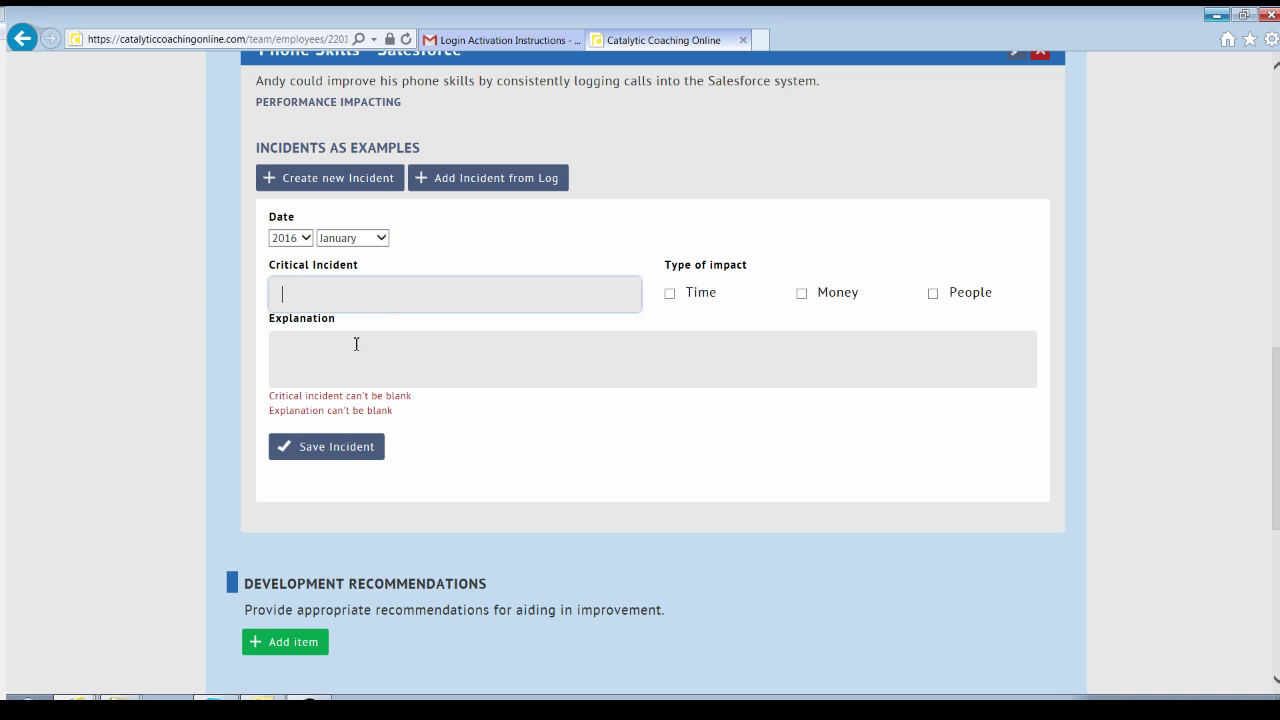
type("-")
left_click(291, 348)
type("-")
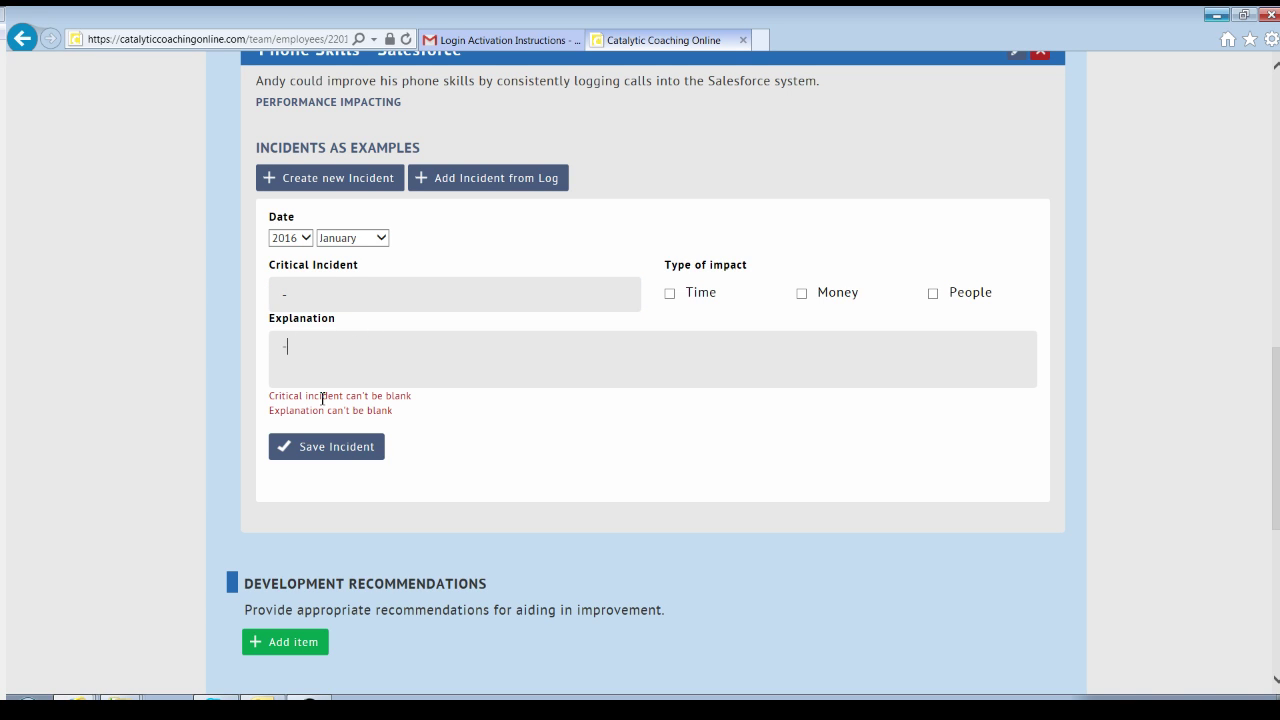
left_click(323, 452)
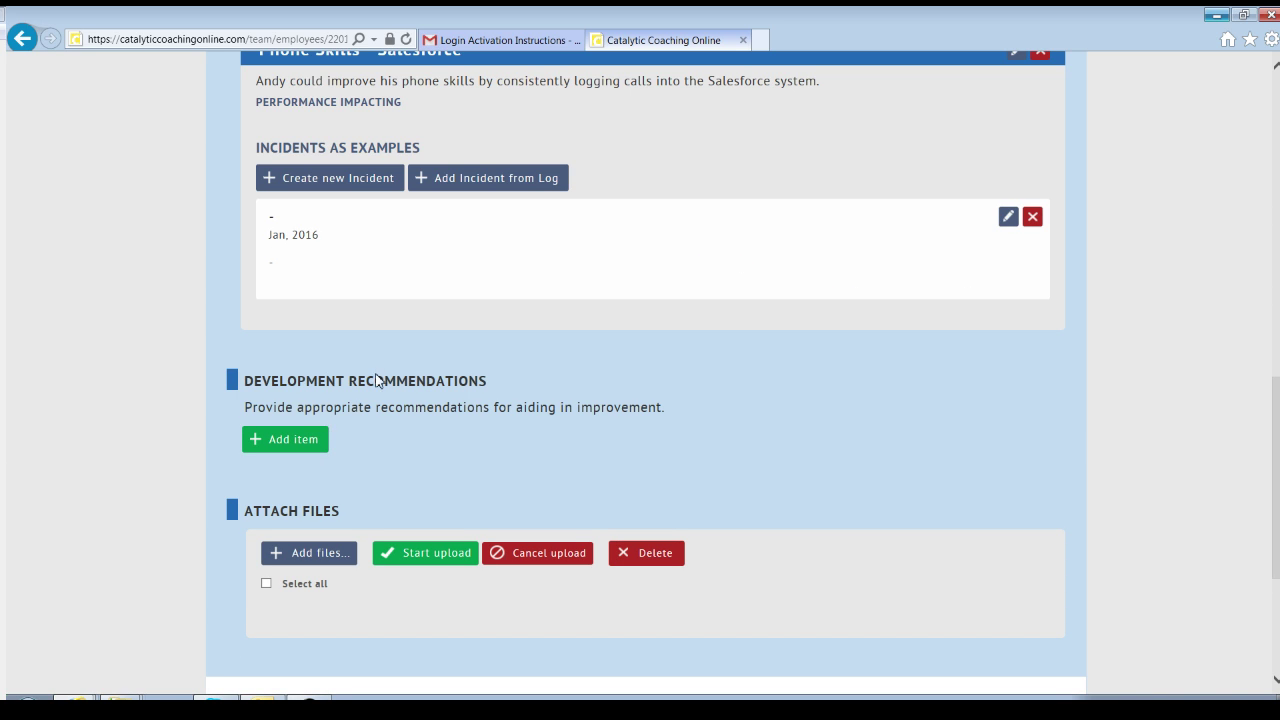
scroll(376, 378, "up", 2)
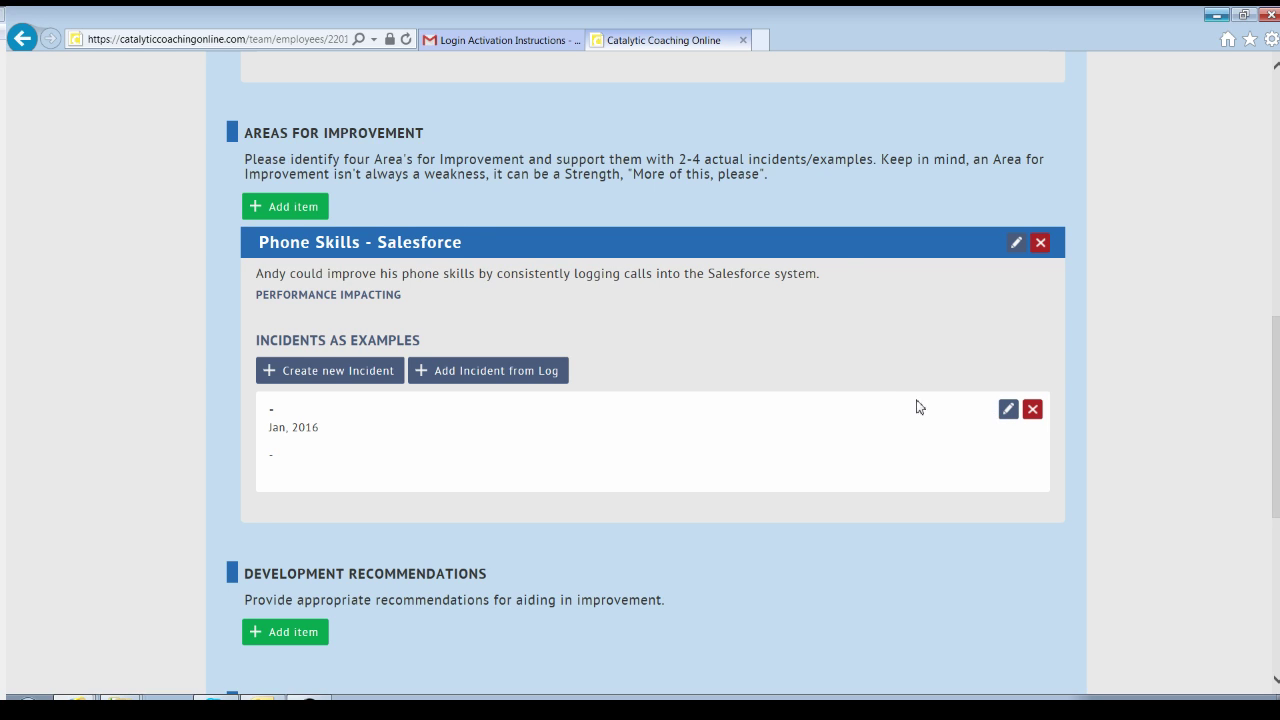
Add and save the development recommendation "Salesforce trainings - Over the next year, take at least one hour per quarter to train in Salesforce functionalities.".
scroll(790, 400, "down", 3)
scroll(743, 397, "down", 2)
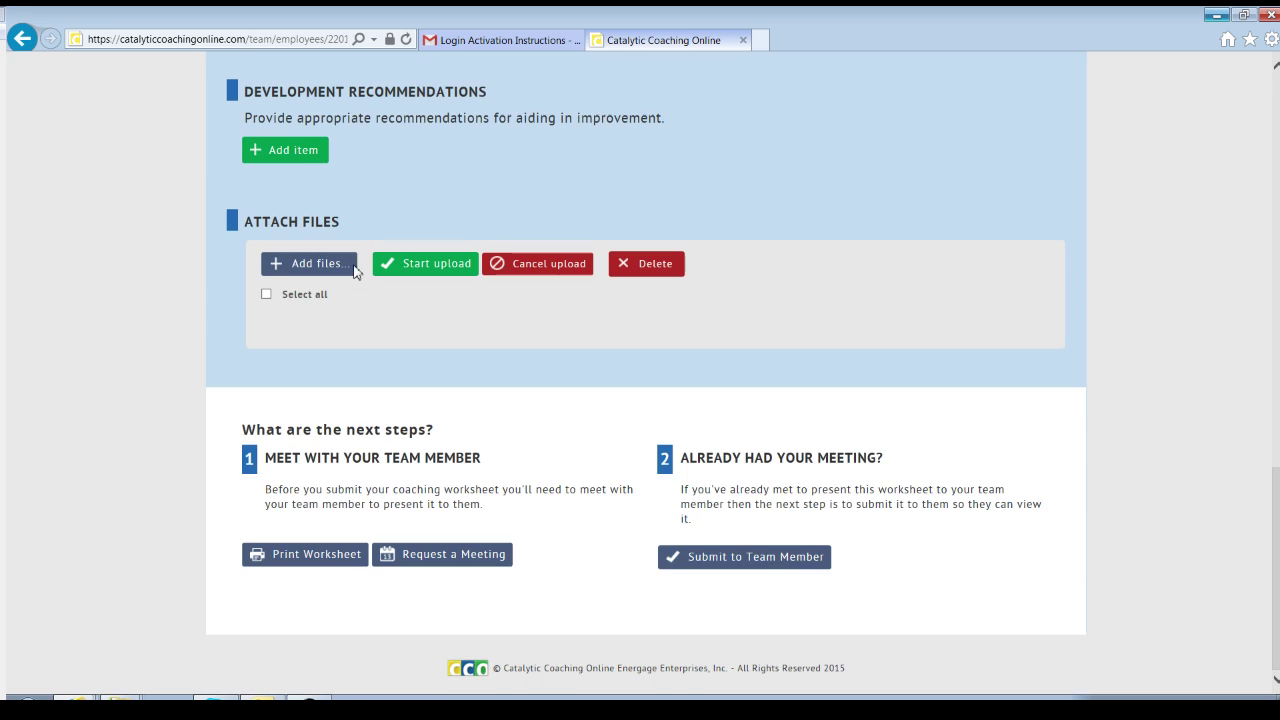
left_click(299, 158)
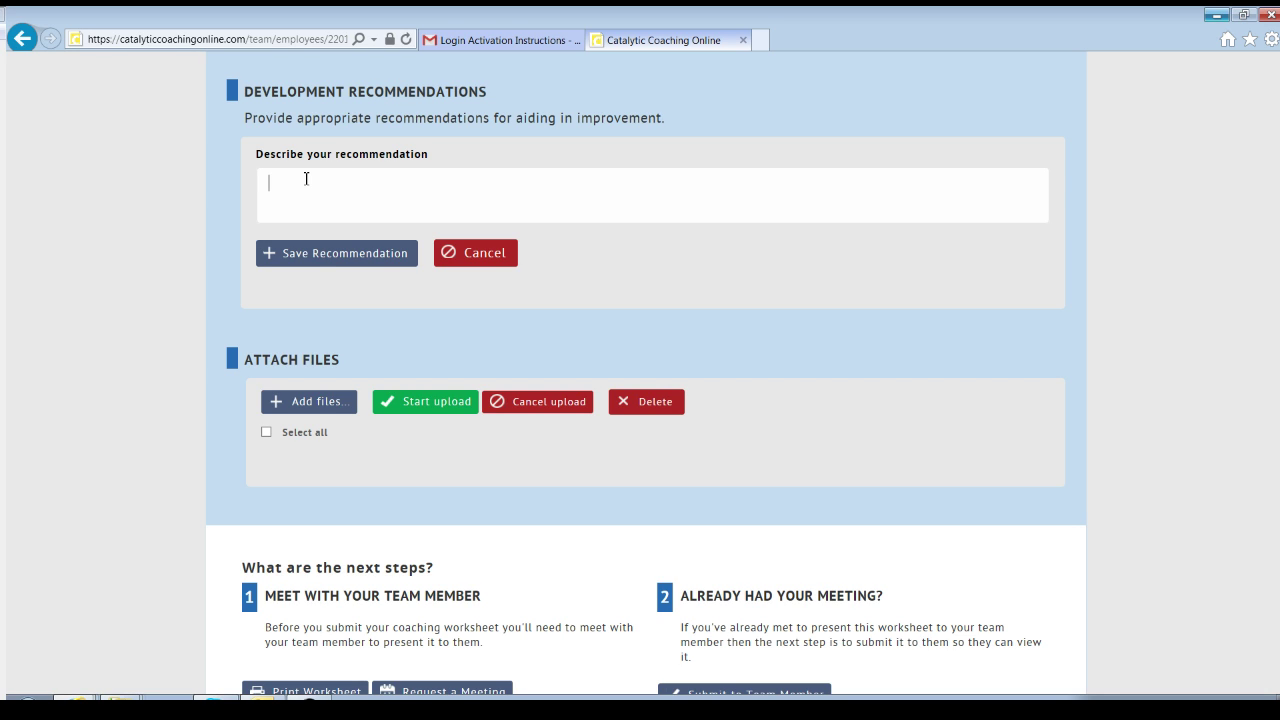
type("Salesforce trainings -")
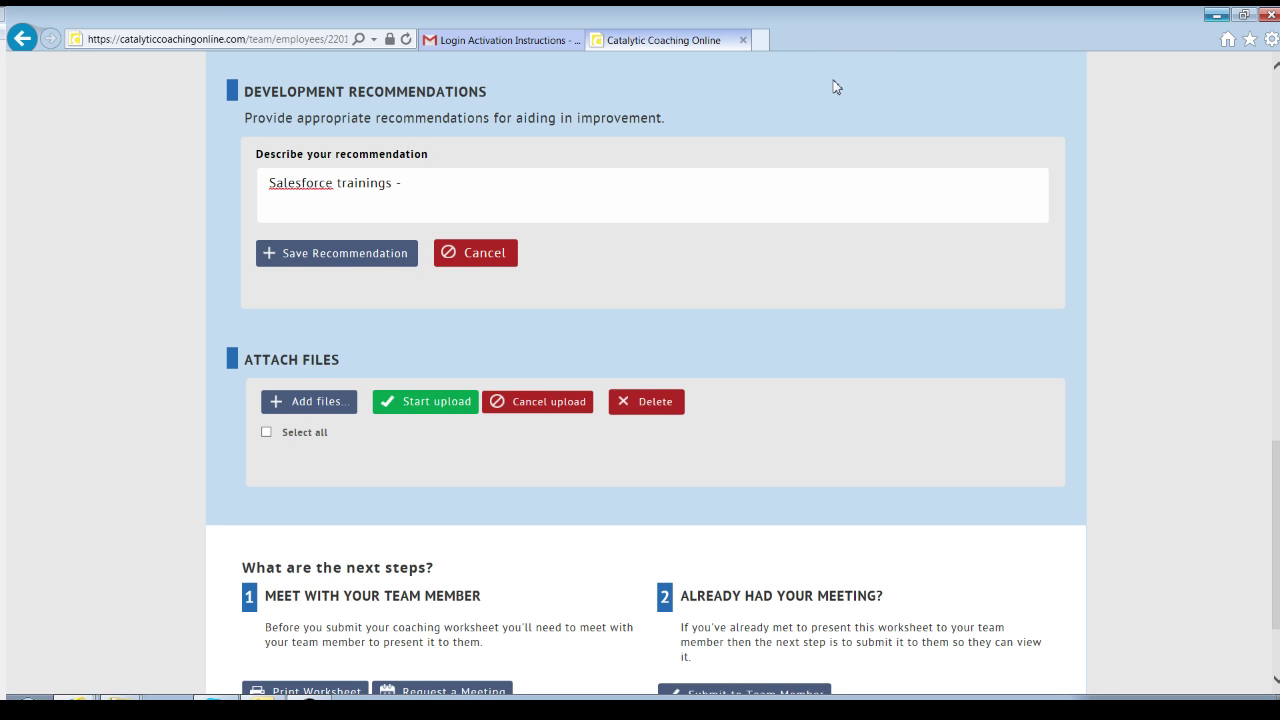
type(" Over the ne")
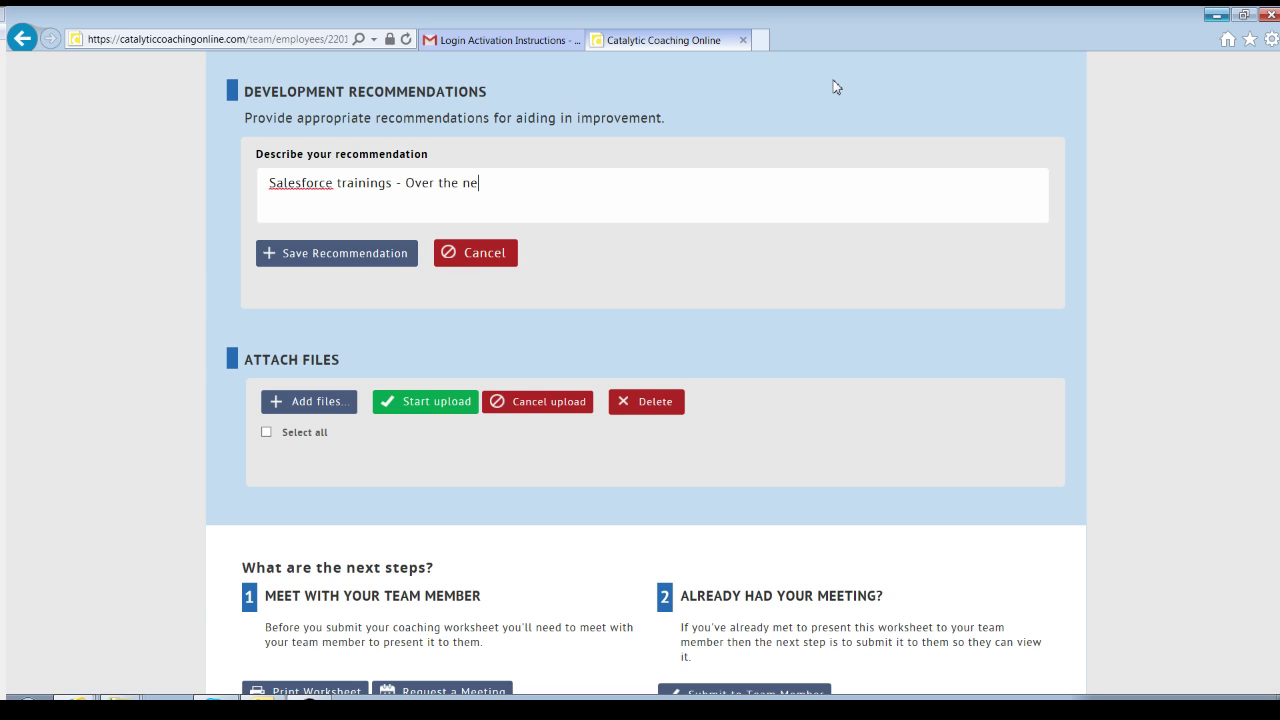
type("xt year, take at least one hour p")
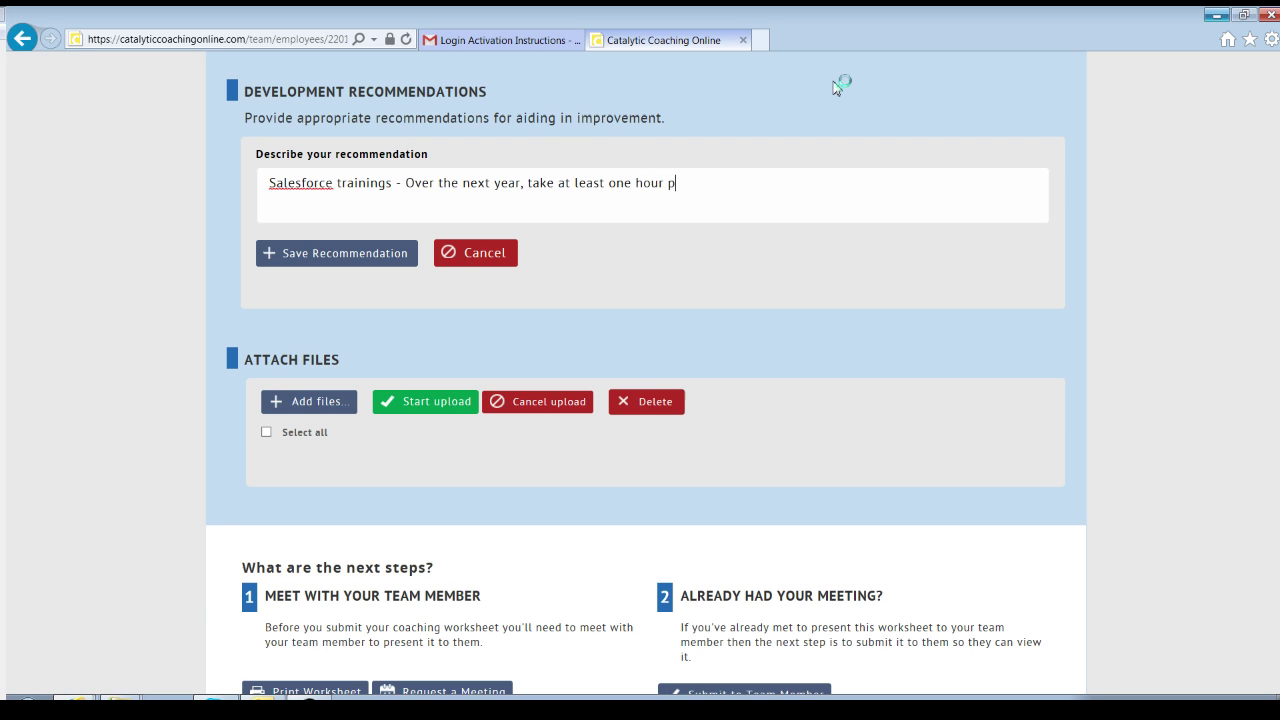
type("er quarter to train in Salesforce fi")
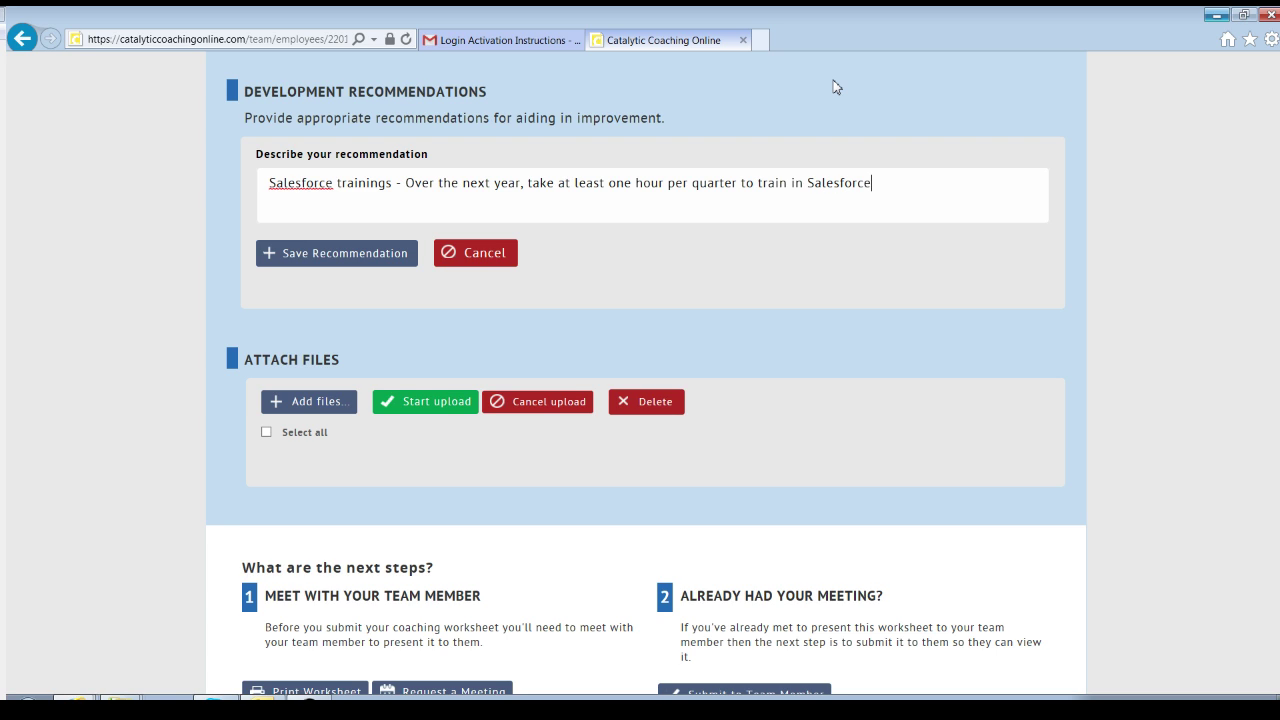
key("BackSpace")
type("unctiop")
key("BackSpace")
type("nalities.")
left_click(300, 258)
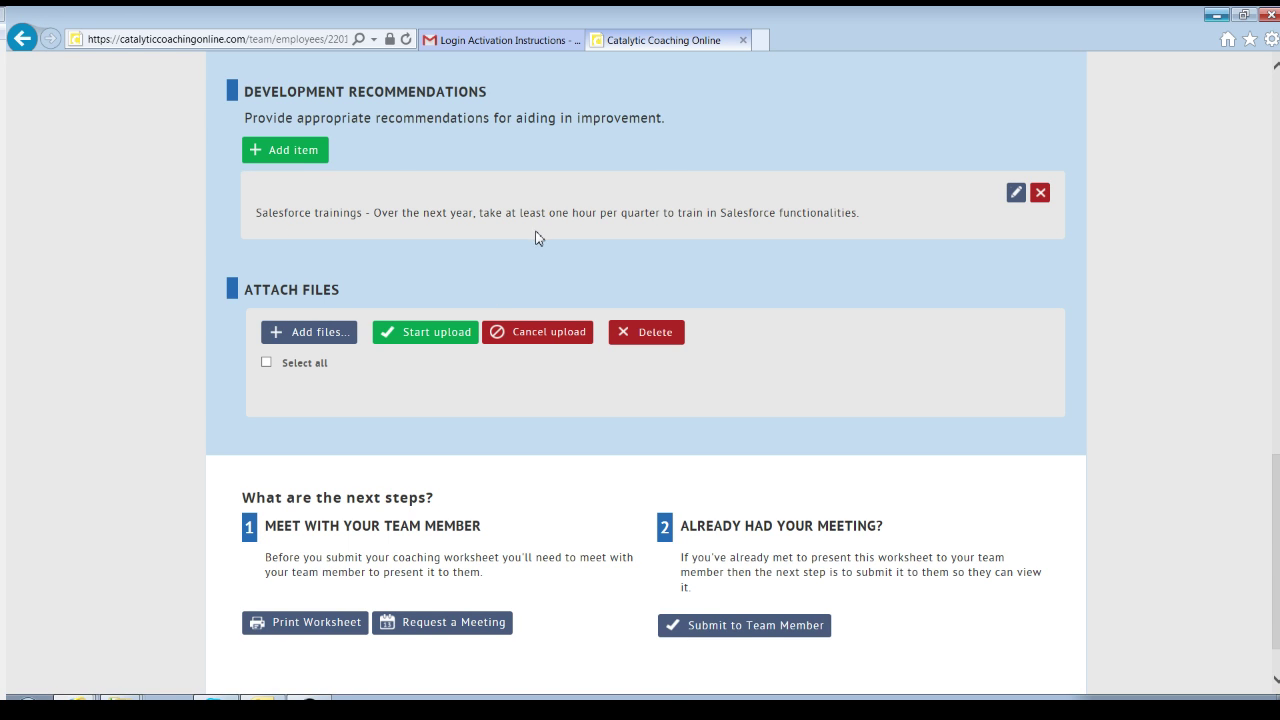
Add and save the development recommendation "Call logging - Post a reminder to yourself to log a call as soon as it comes in.".
left_click(305, 158)
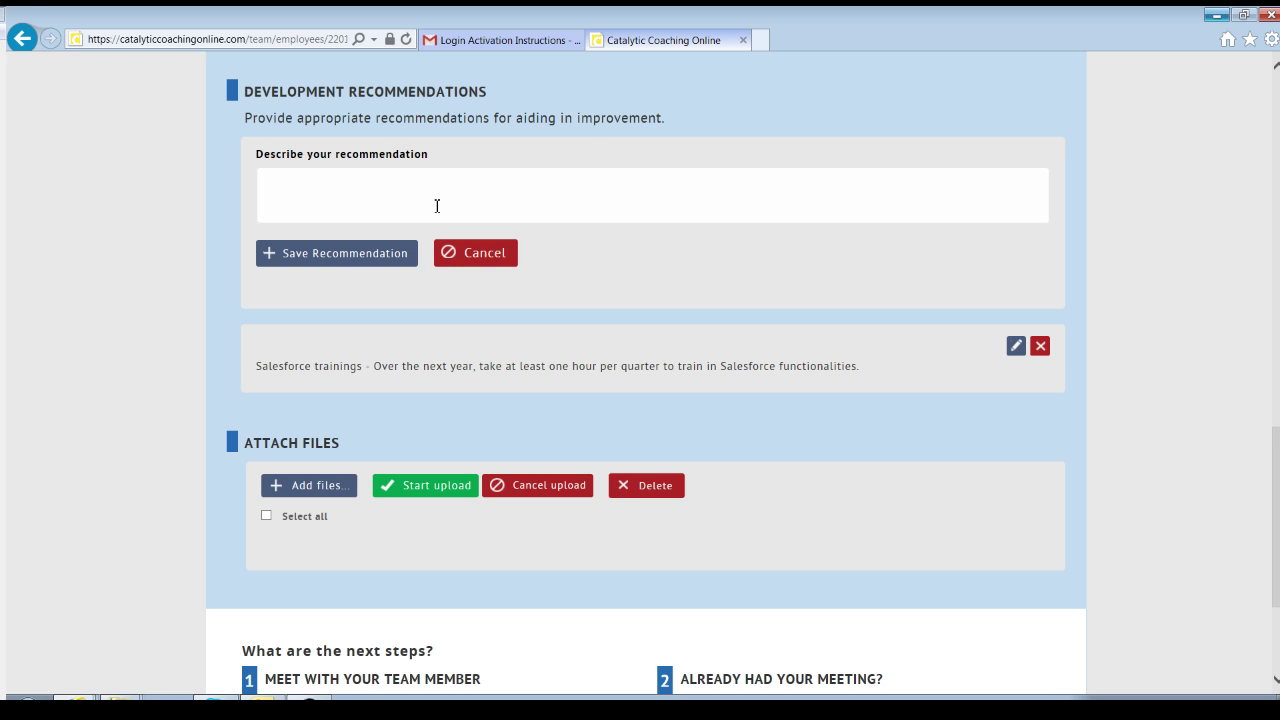
type("Call log")
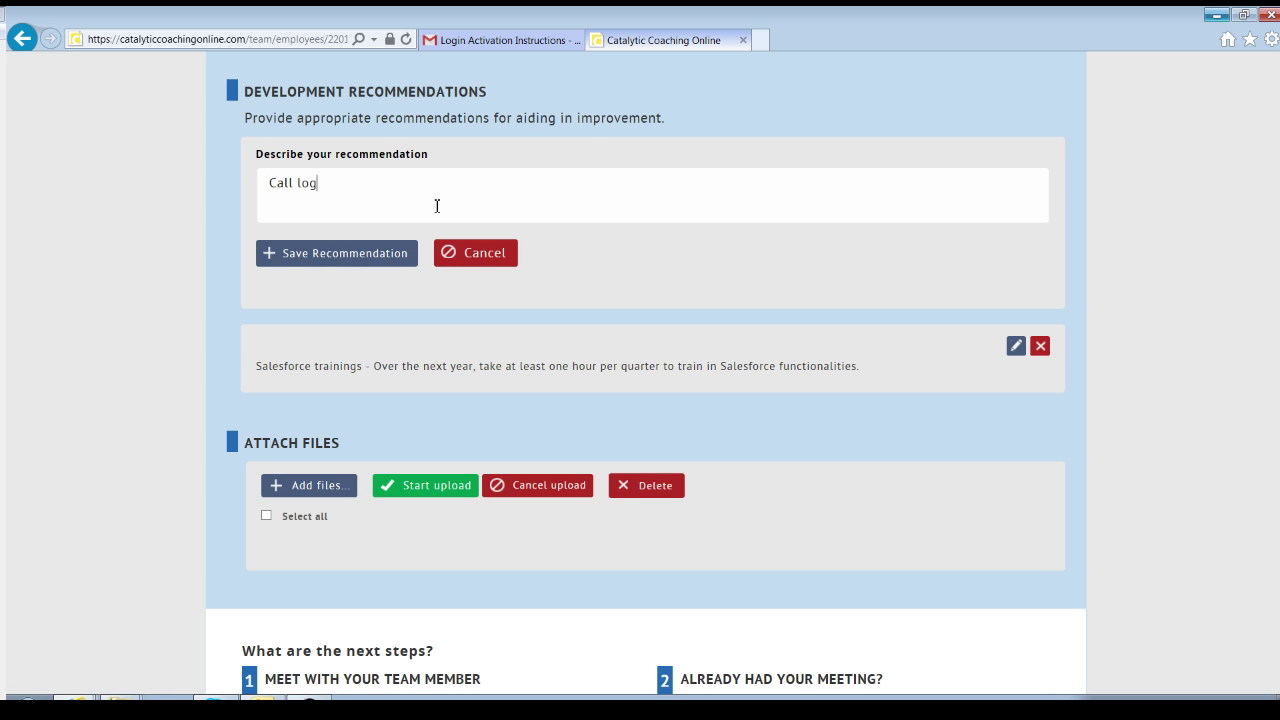
type("ging - Post a reminder to yourself to logg")
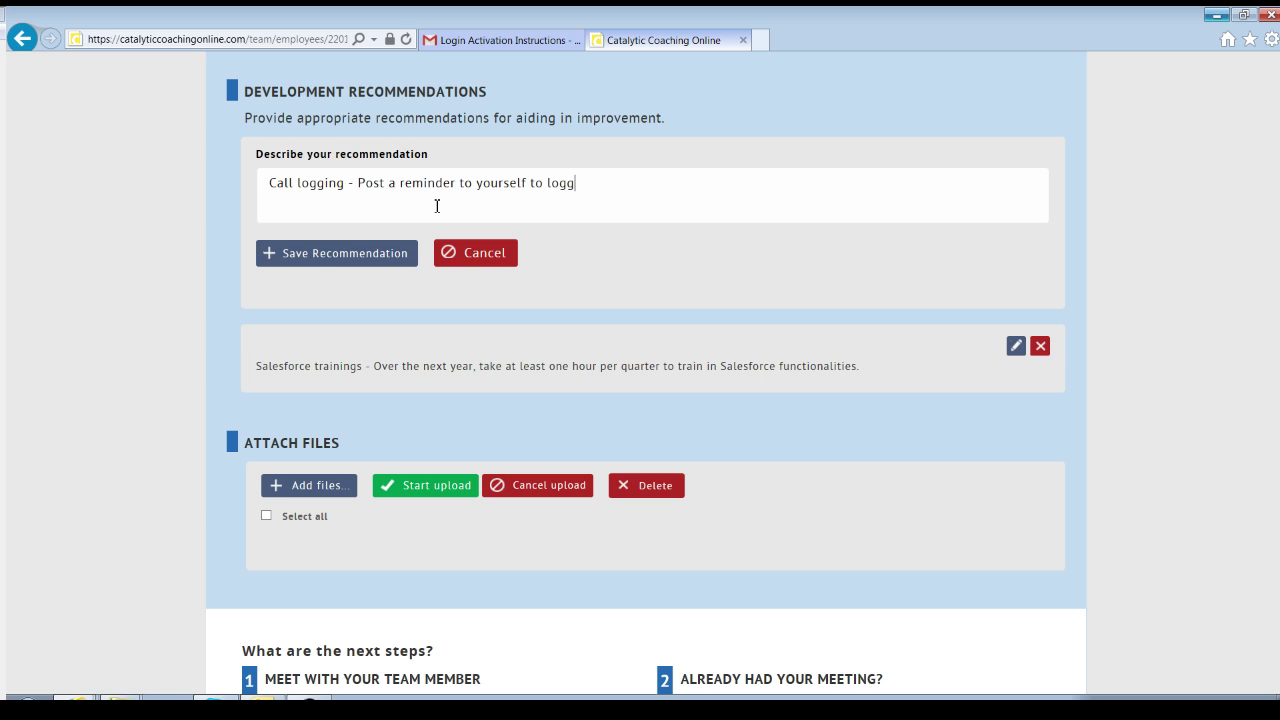
key("BackSpace")
type("a call as soon as it comes in")
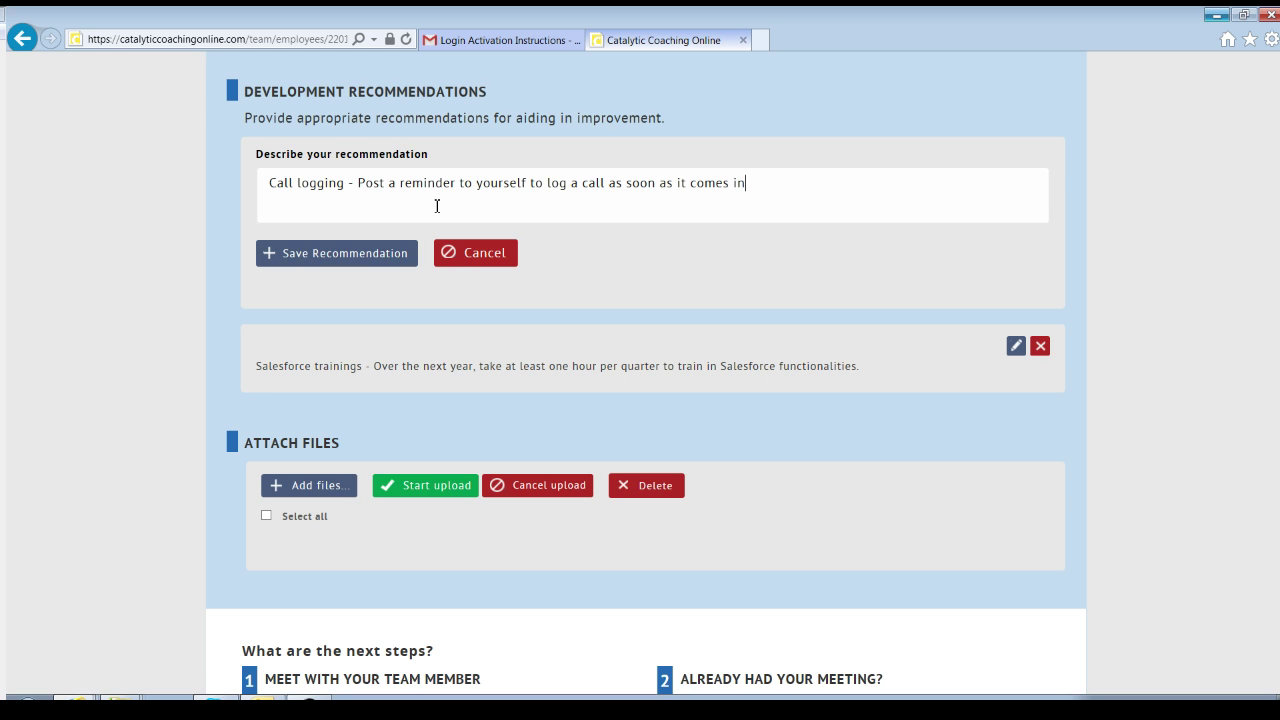
type(".")
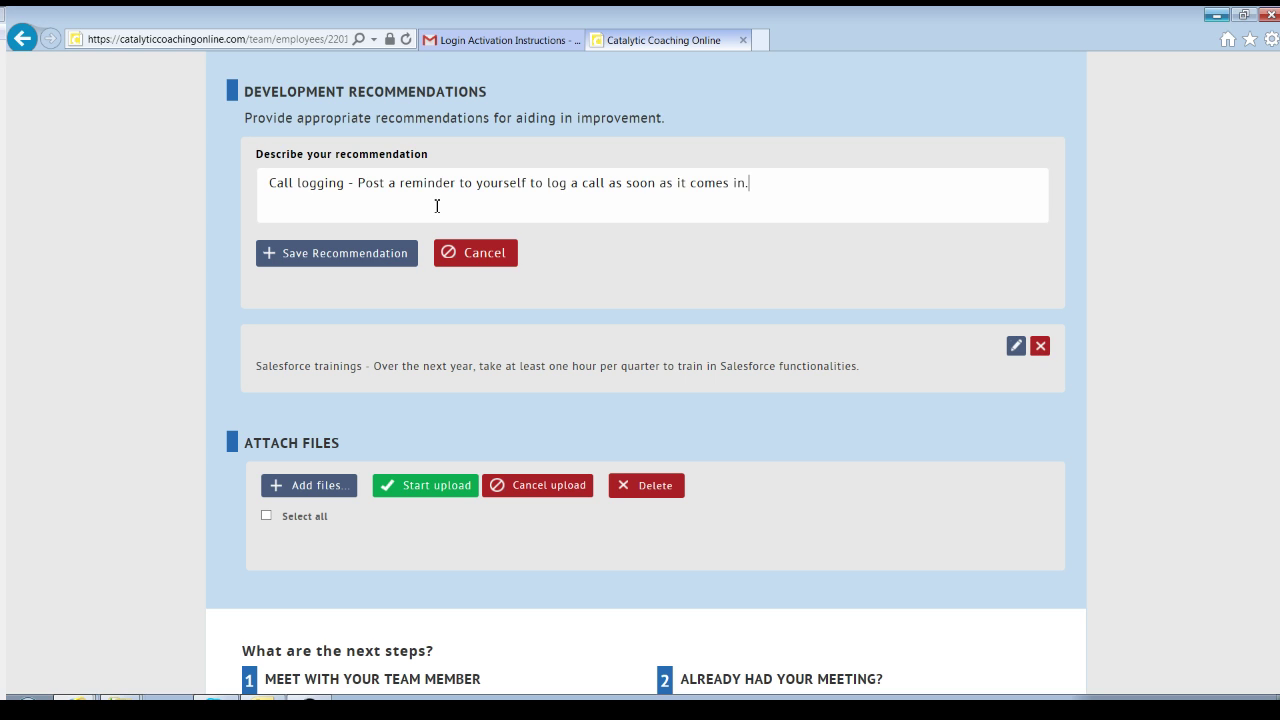
left_click(383, 257)
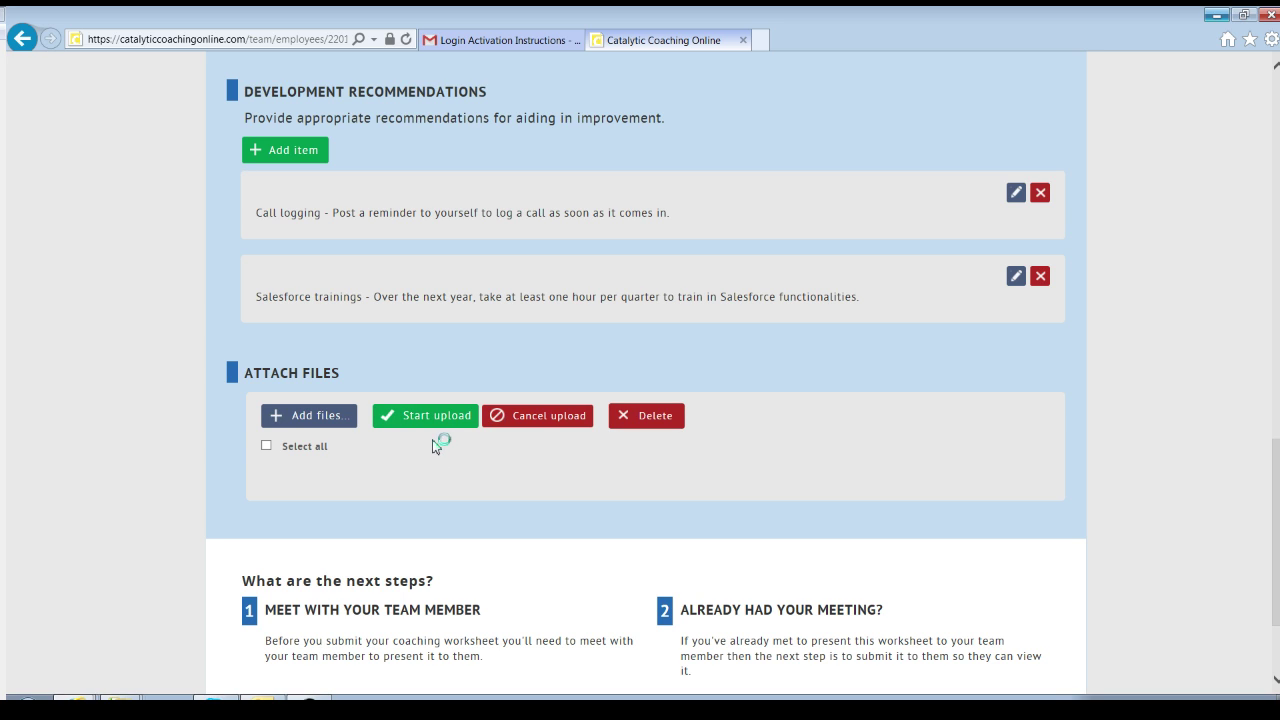
Try the worksheet's print options for including examples and the other coach's signature area, and close them without printing.
scroll(352, 497, "down", 3)
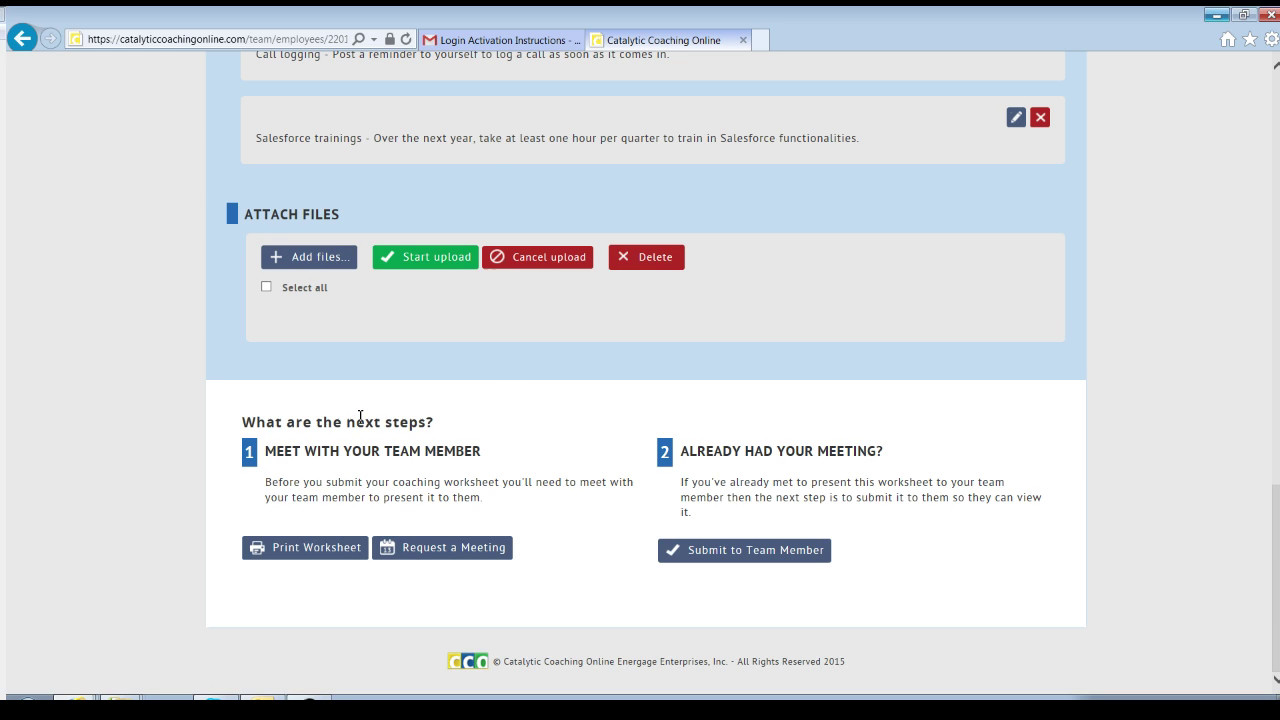
left_click(326, 555)
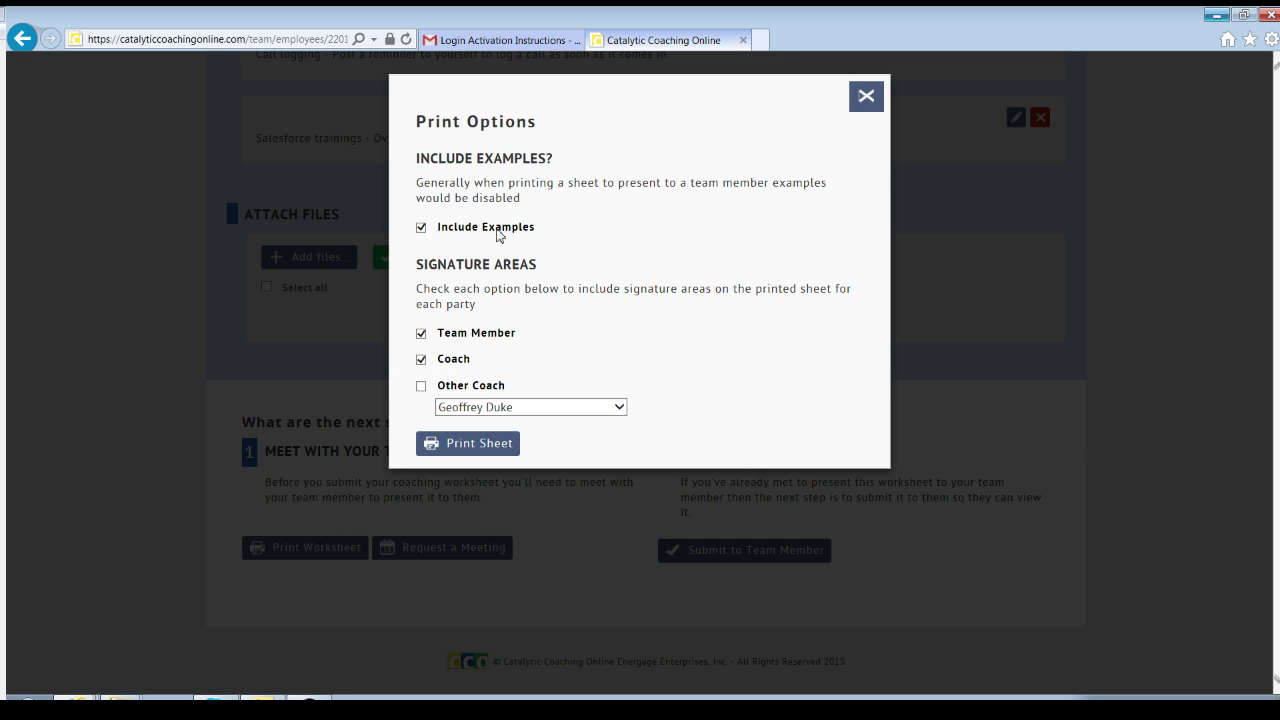
left_click(421, 229)
left_click(424, 229)
left_click(422, 390)
left_click(420, 388)
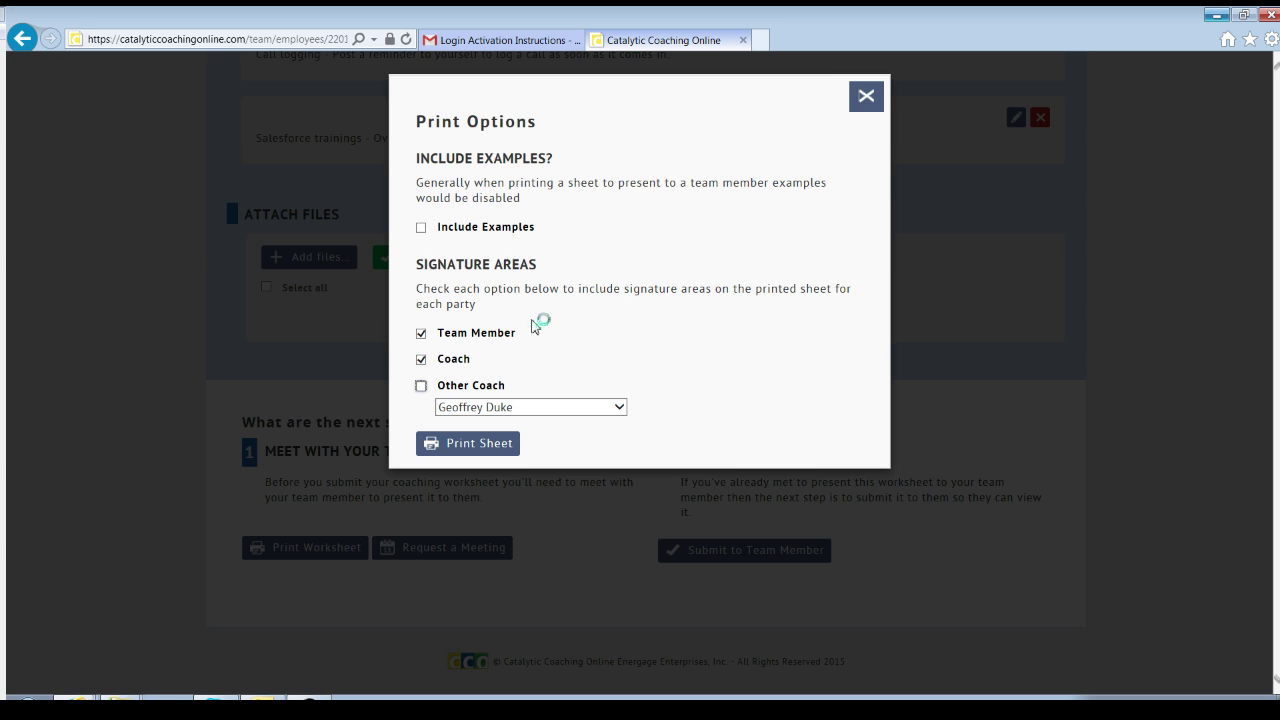
left_click(866, 97)
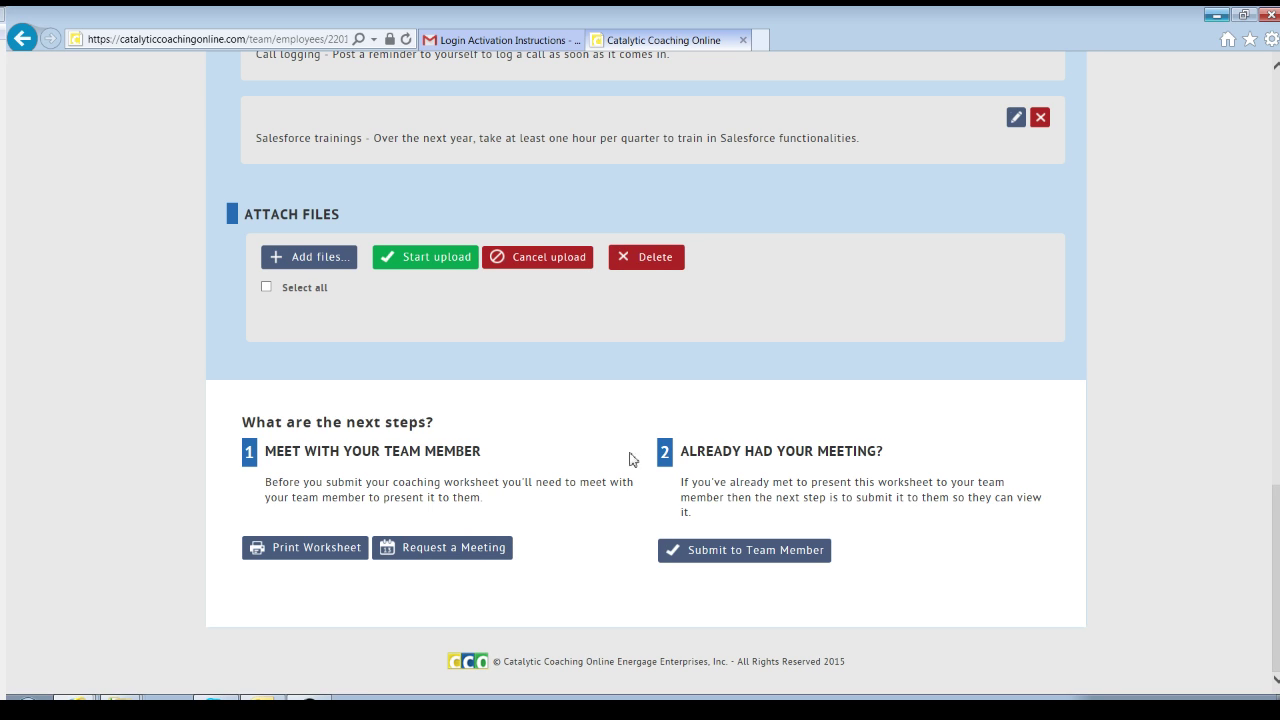
Leave the coaching worksheet and return to the home page to check the team's progress this year.
left_click(743, 558)
scroll(914, 494, "up", 8)
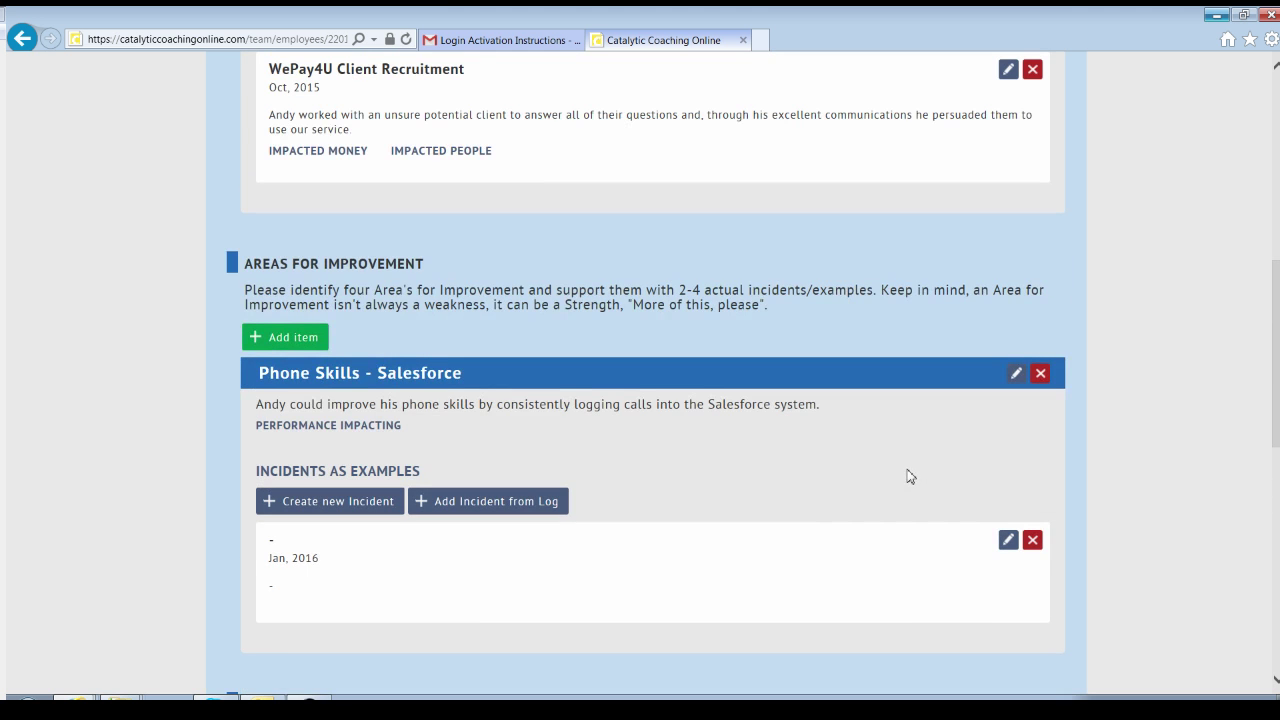
scroll(908, 476, "up", 5)
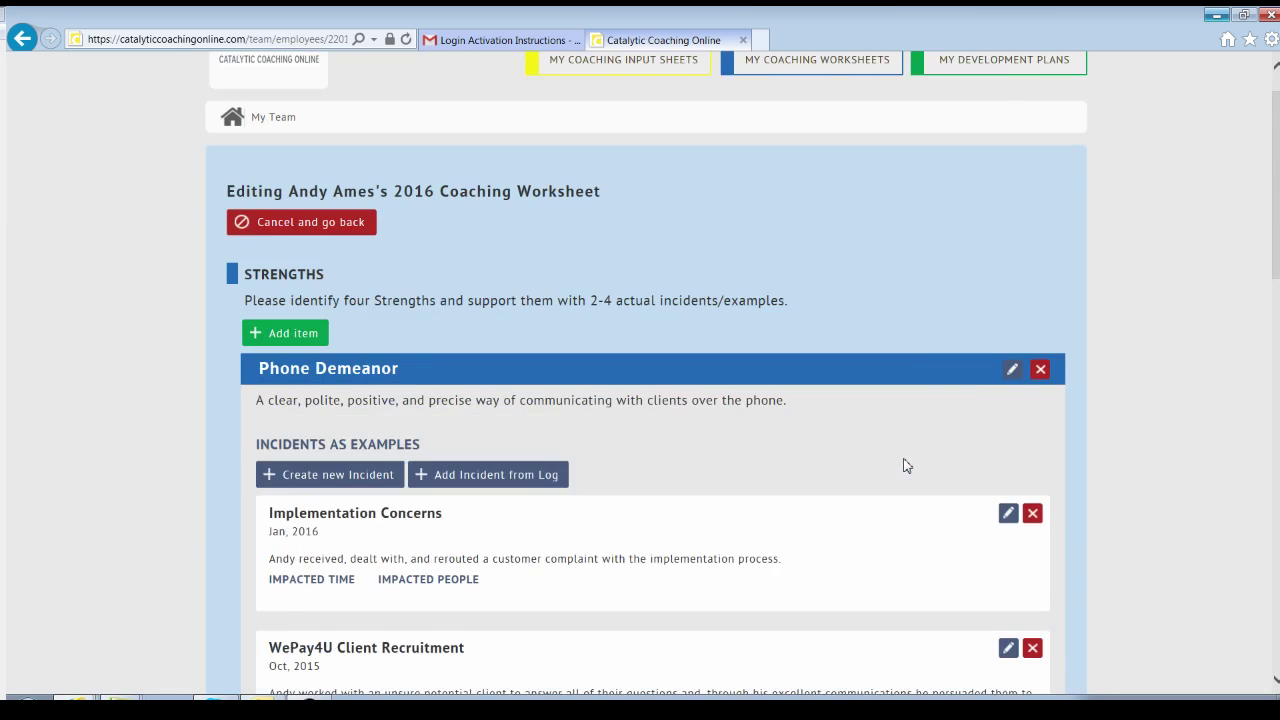
scroll(907, 466, "up", 2)
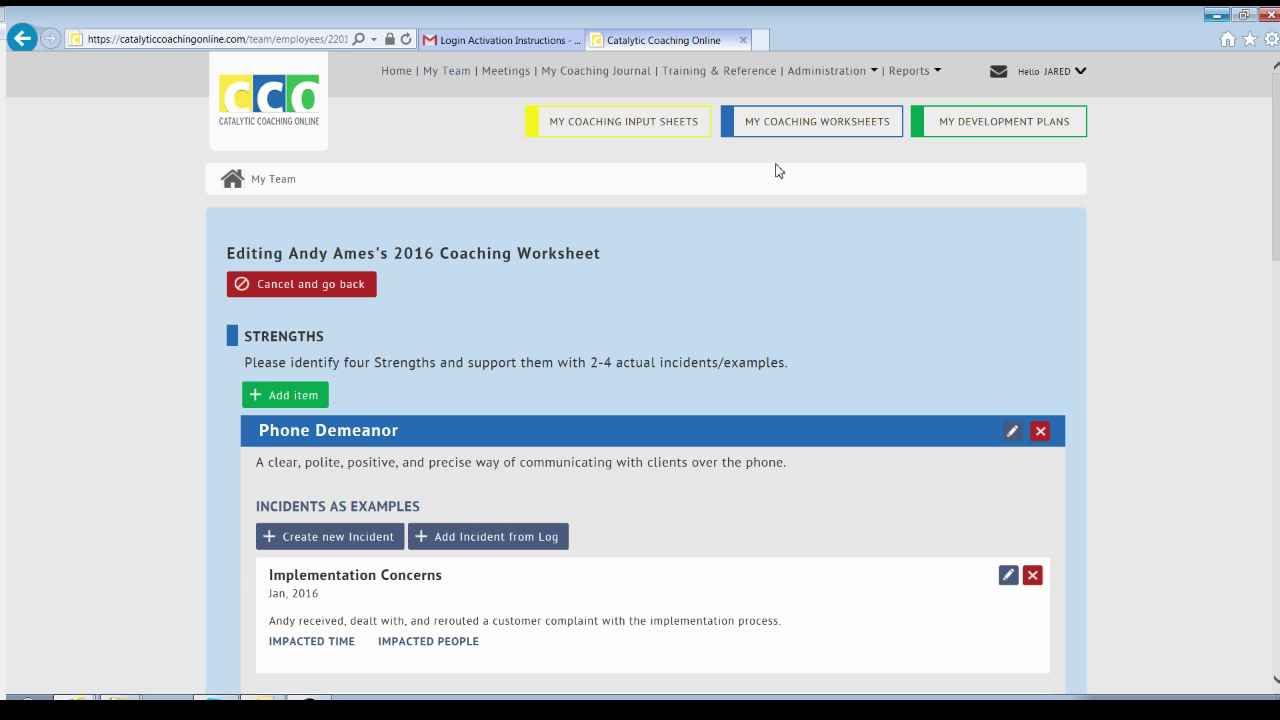
left_click(399, 73)
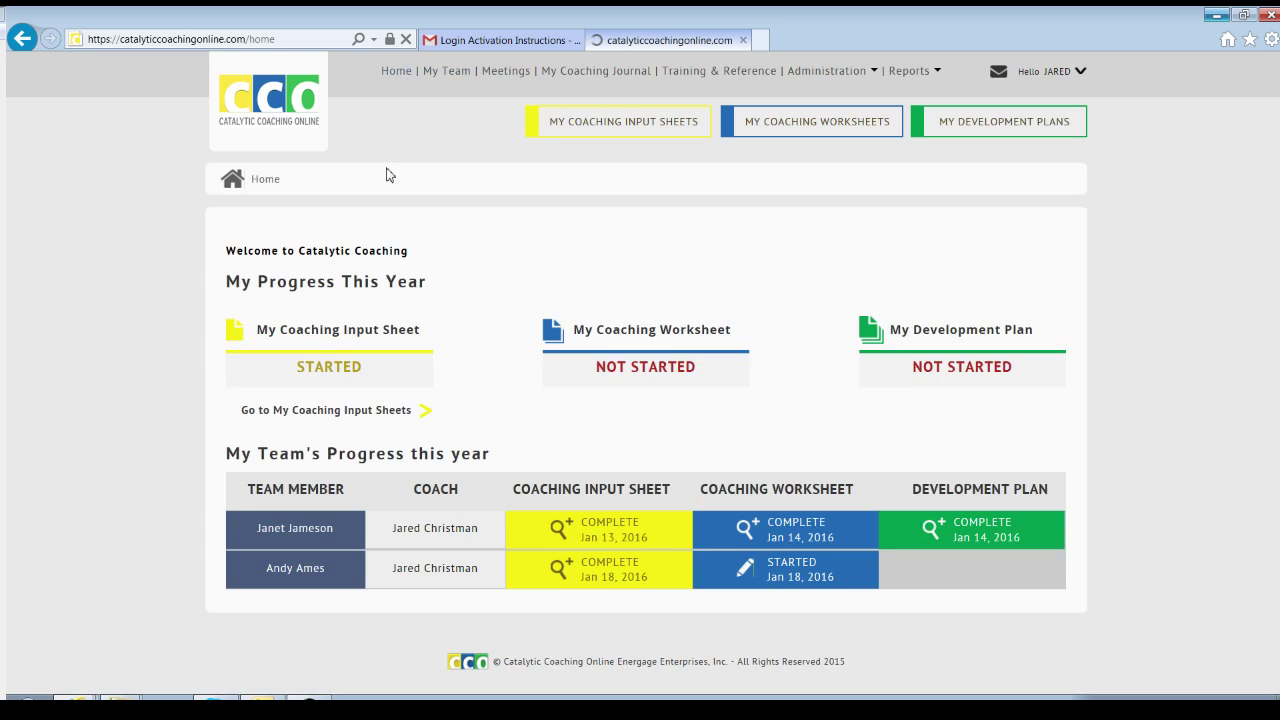